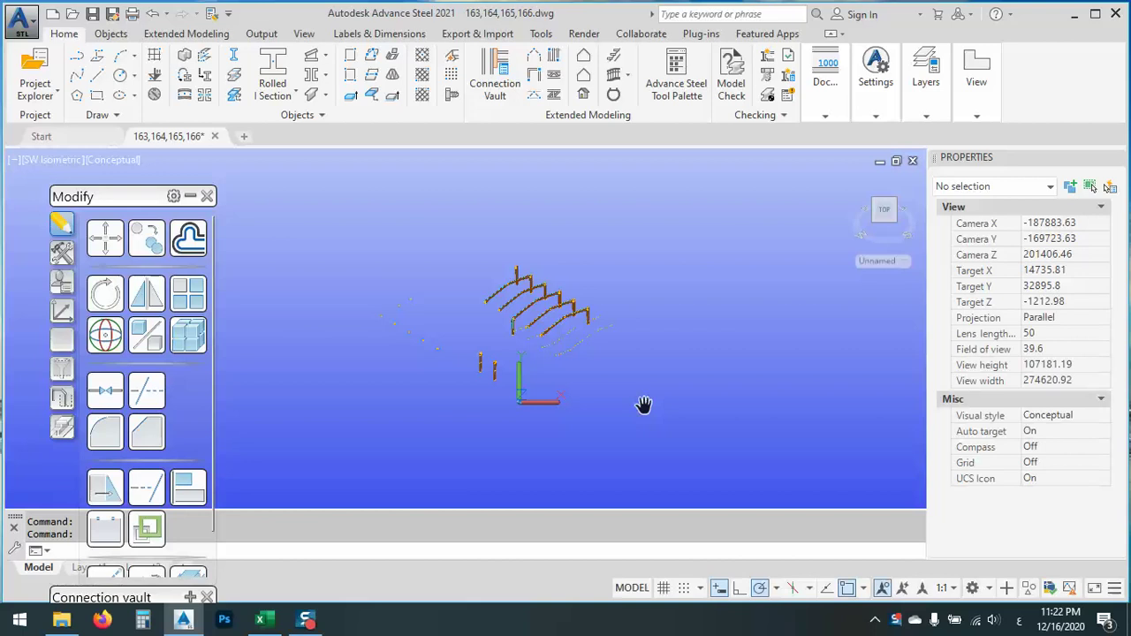
- Examine the warehouse frames up close, especially the column-to-rafter connections at the building corner near grid A
left_click_drag(644, 398, 651, 410)
key("Escape")
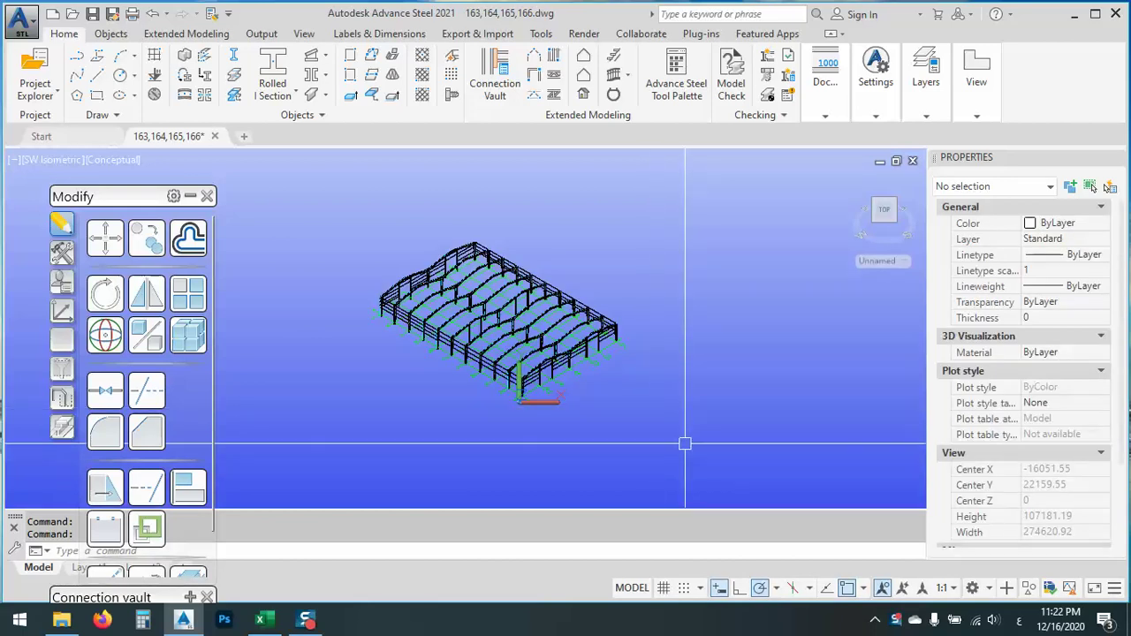
scroll(530, 389, "up", 2)
scroll(445, 311, "up", 7)
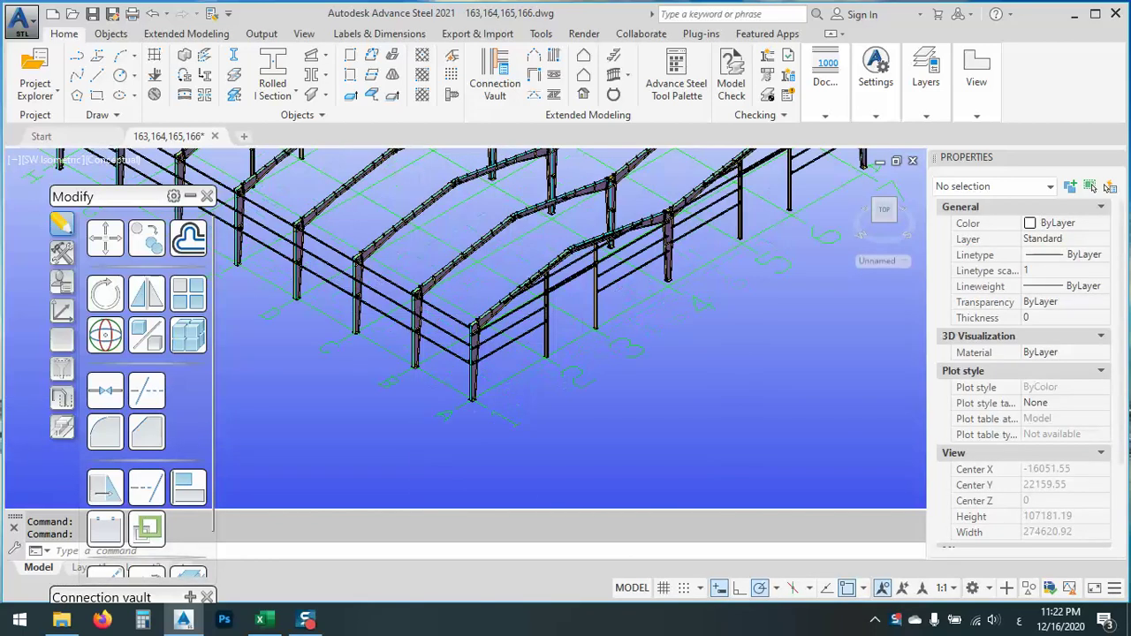
scroll(444, 311, "up", 4)
scroll(445, 311, "up", 6)
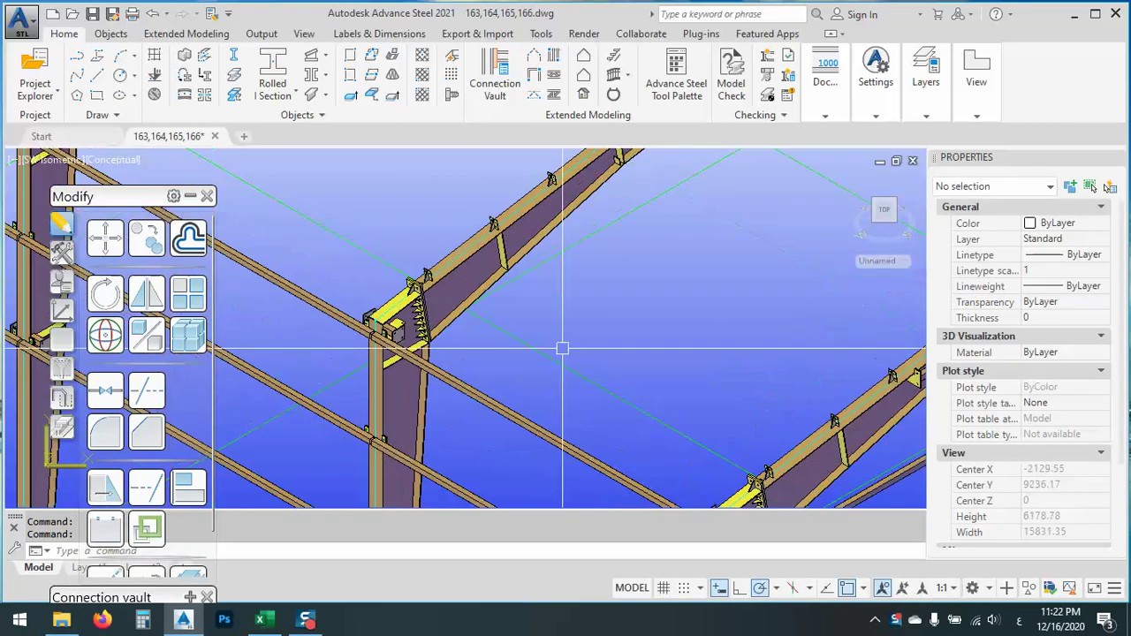
scroll(453, 221, "down", 10)
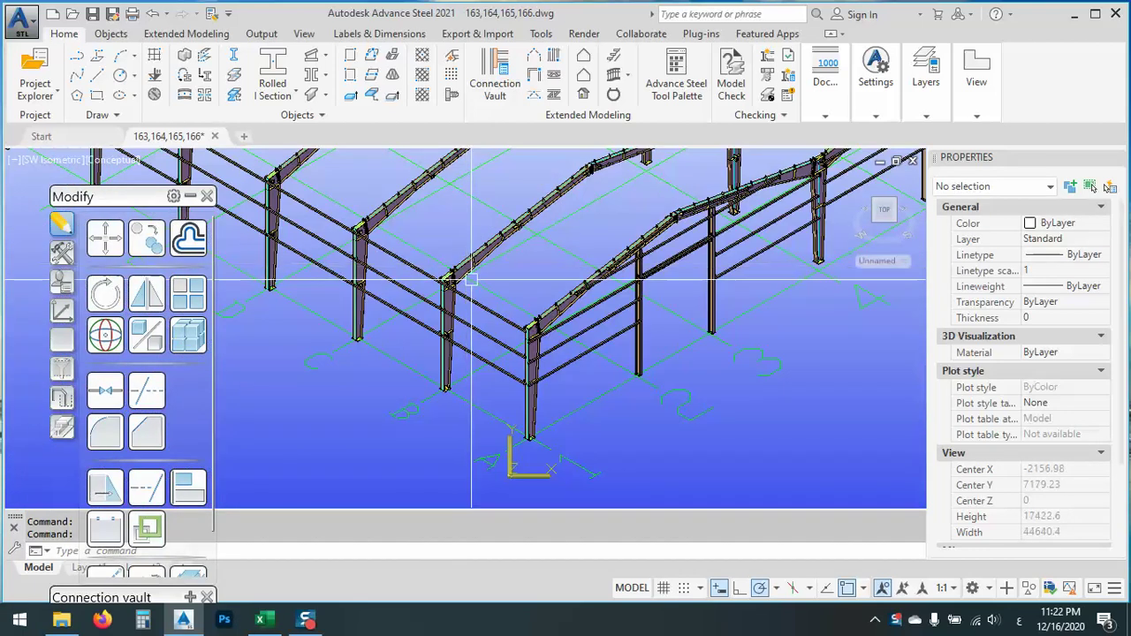
scroll(453, 221, "up", 3)
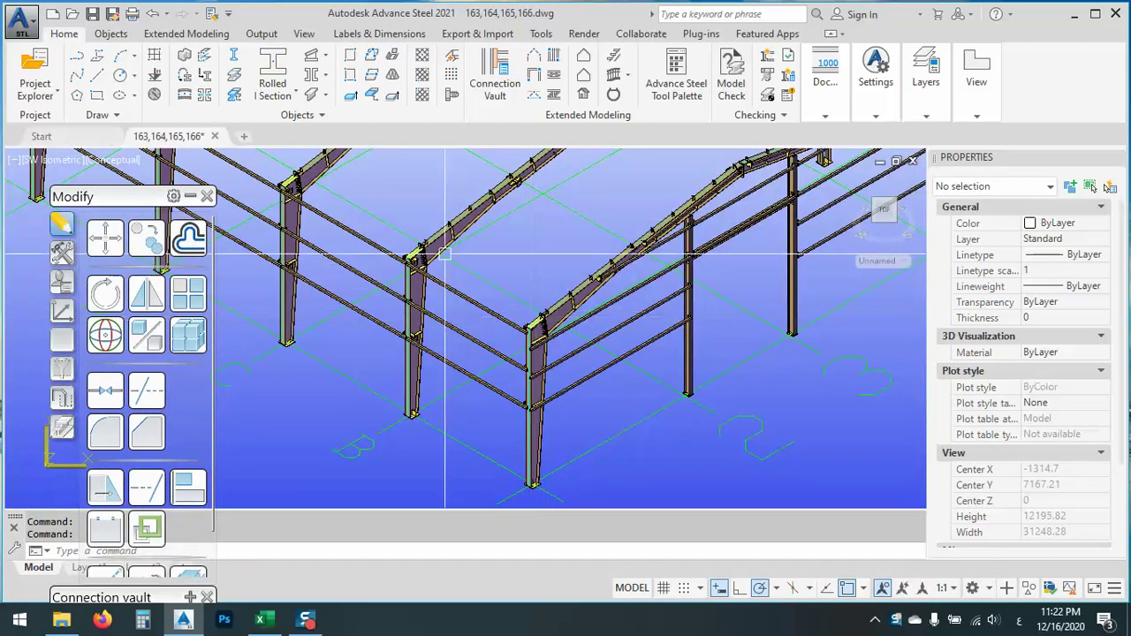
scroll(563, 288, "up", 5)
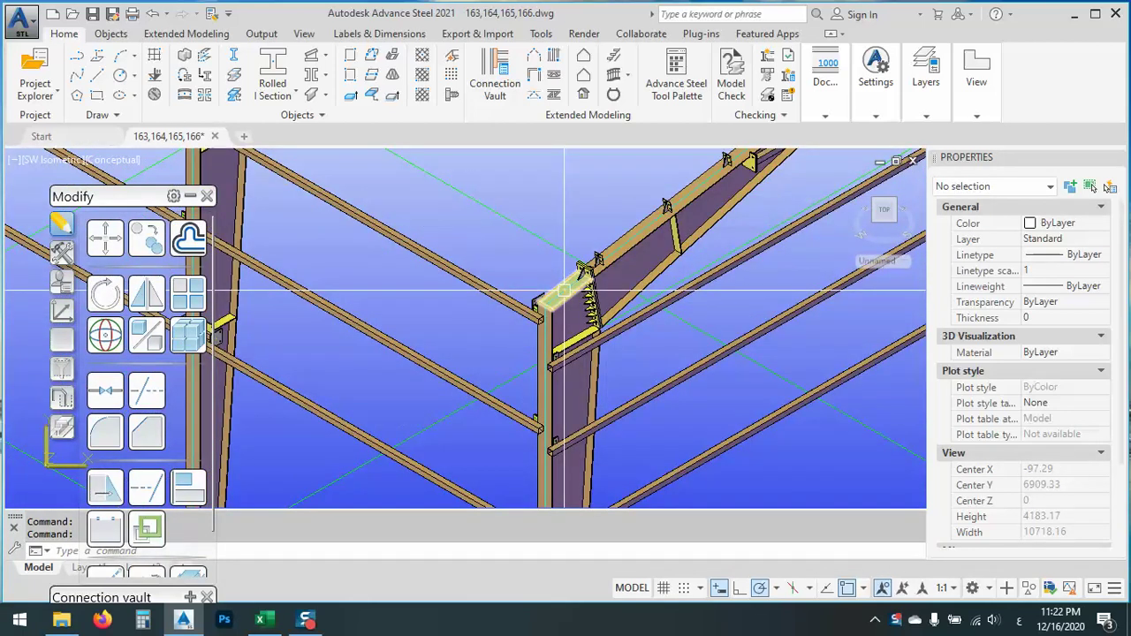
scroll(564, 288, "down", 5)
scroll(559, 354, "down", 3)
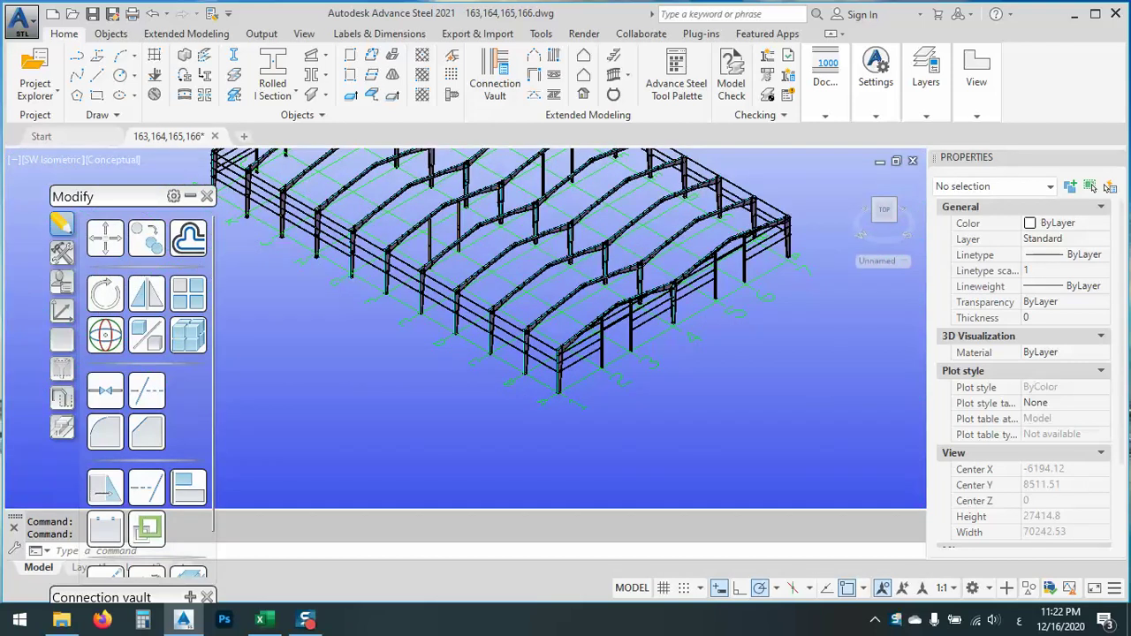
- Inspect the end frame of the warehouse, including its corner column, purlin cleats, wall girts and rafter connections
middle_click_drag(677, 366, 604, 365, "shift")
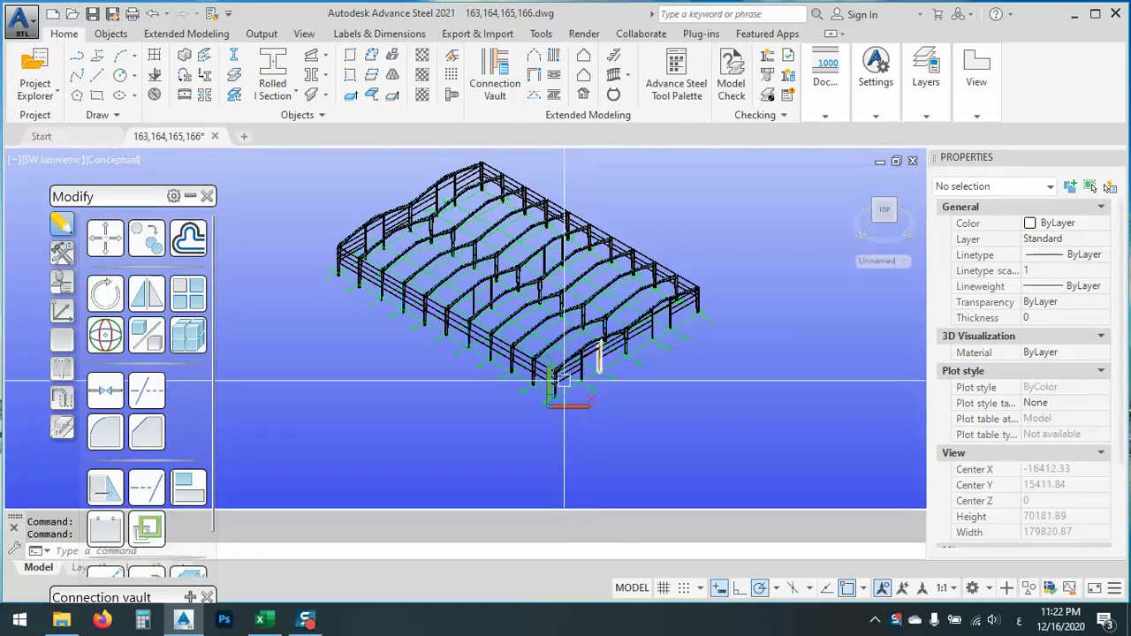
scroll(585, 331, "up", 4)
scroll(585, 332, "up", 8)
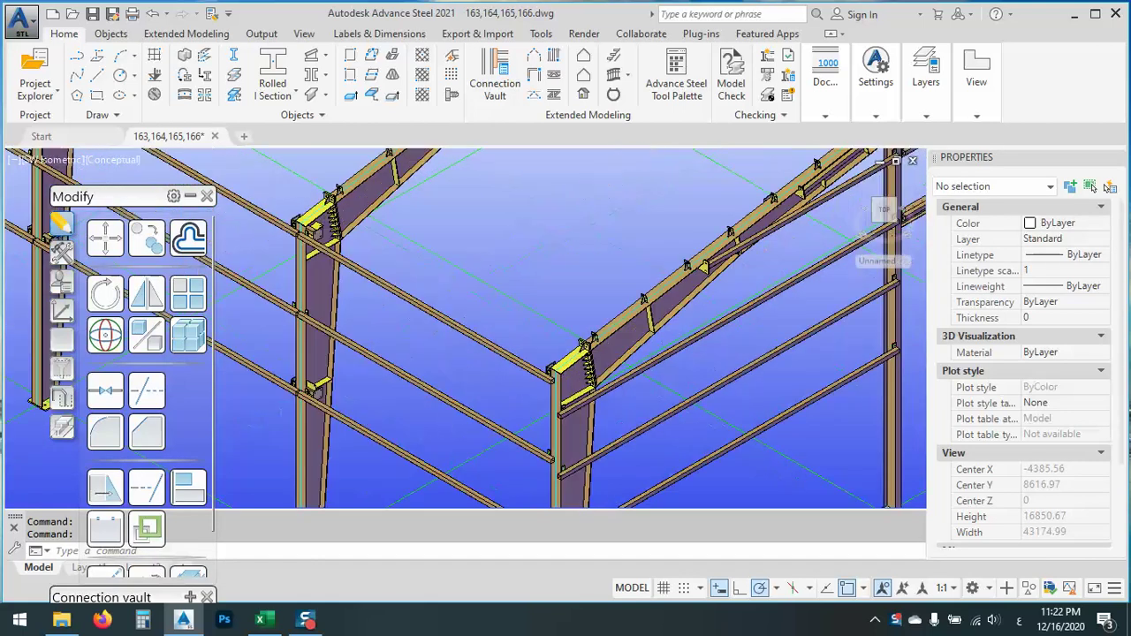
scroll(574, 354, "down", 5)
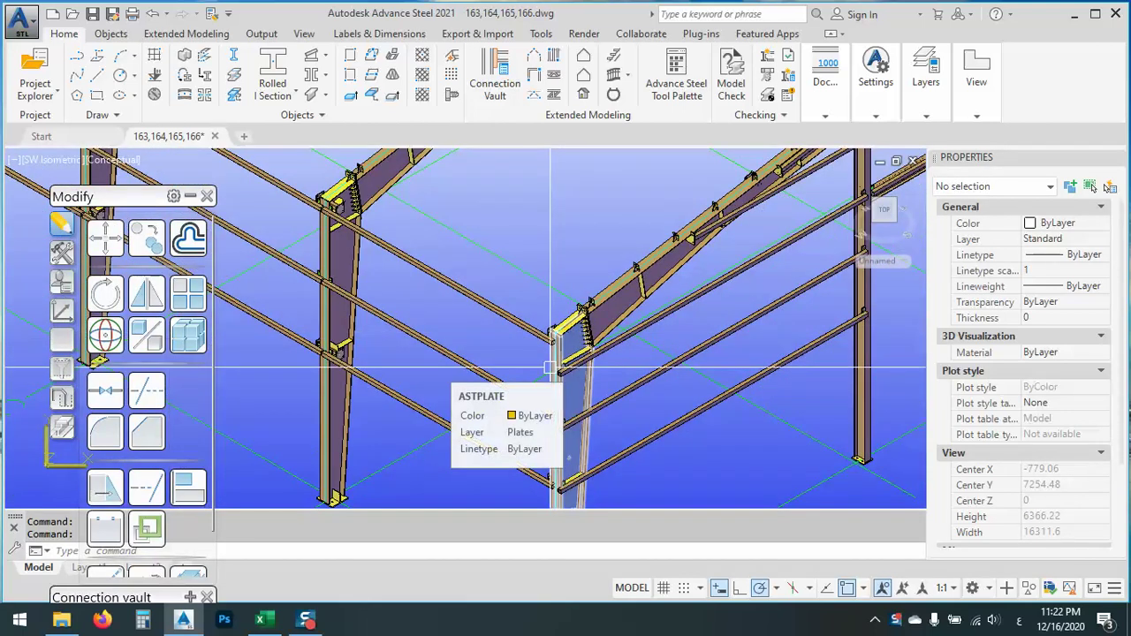
scroll(550, 366, "down", 3)
scroll(576, 359, "up", 2)
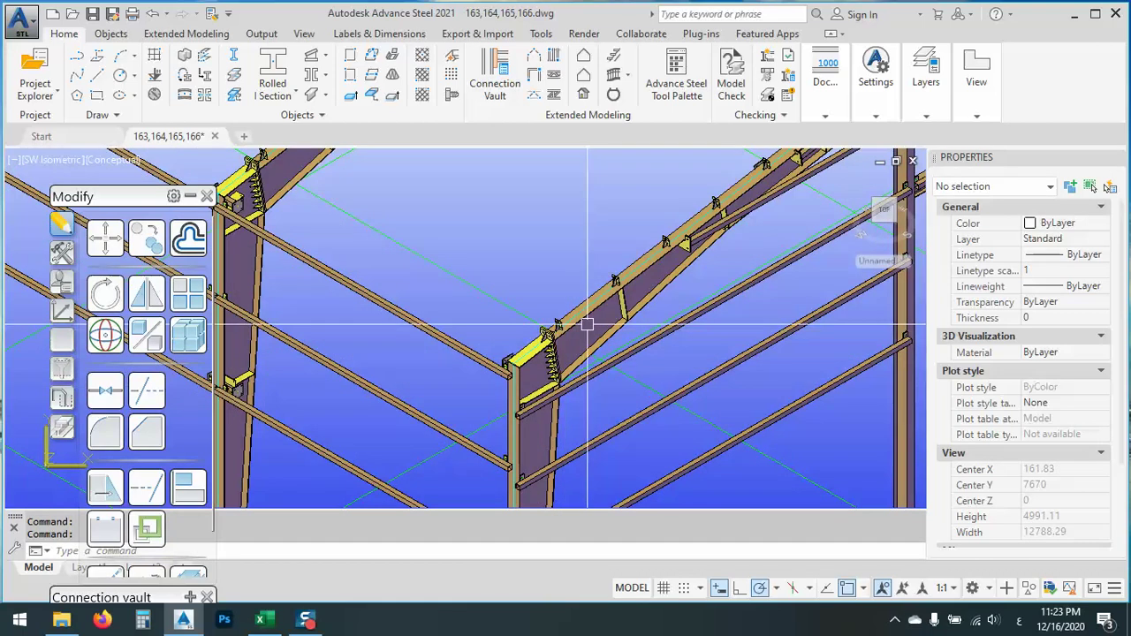
scroll(725, 216, "down", 4)
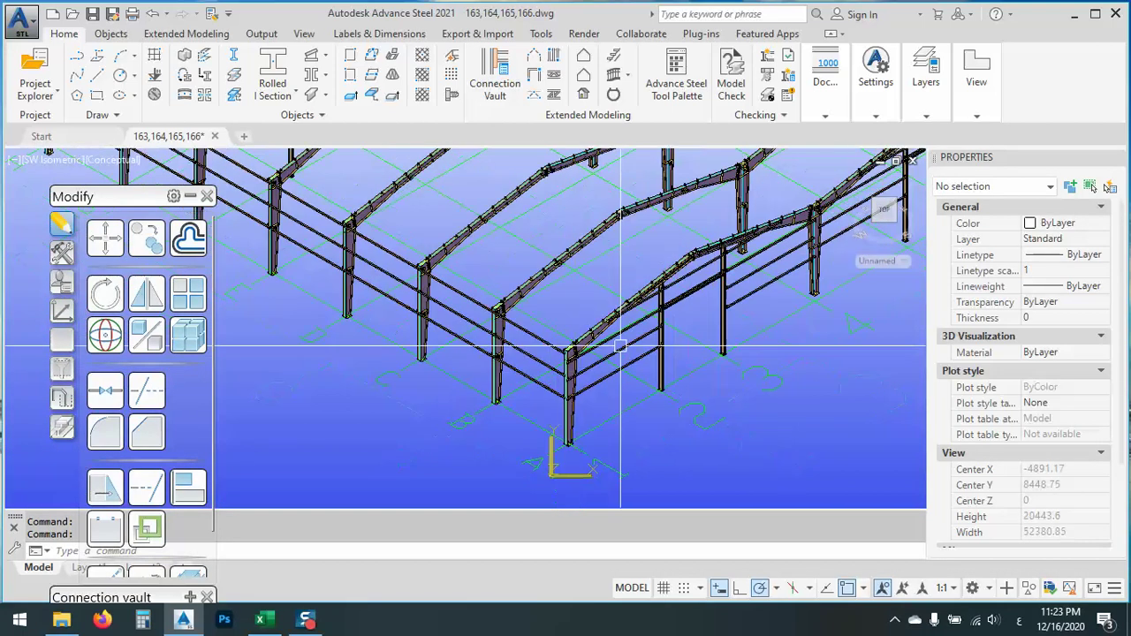
scroll(821, 209, "up", 3)
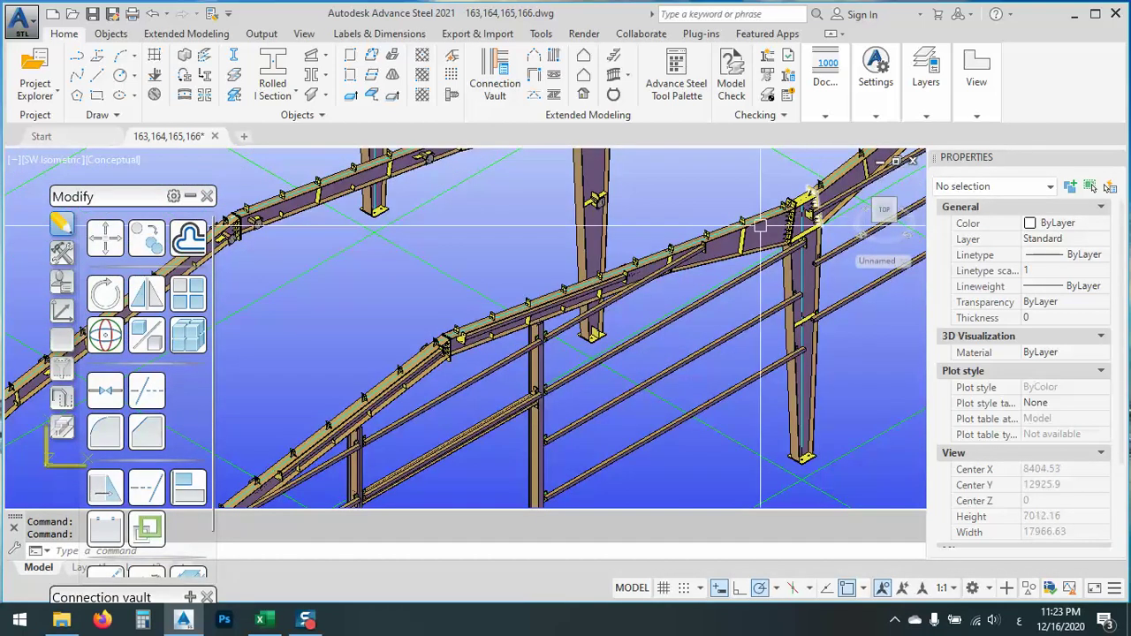
scroll(811, 263, "down", 7)
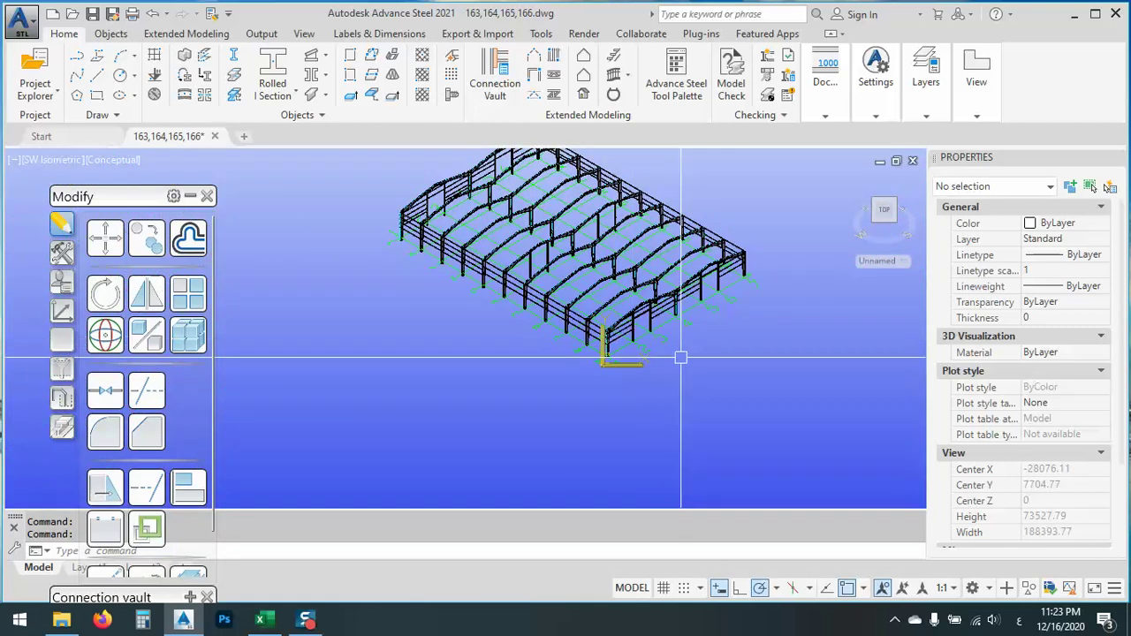
- Select all objects of the warehouse model with one crossing window around the whole building
middle_click_drag(712, 402, 716, 469)
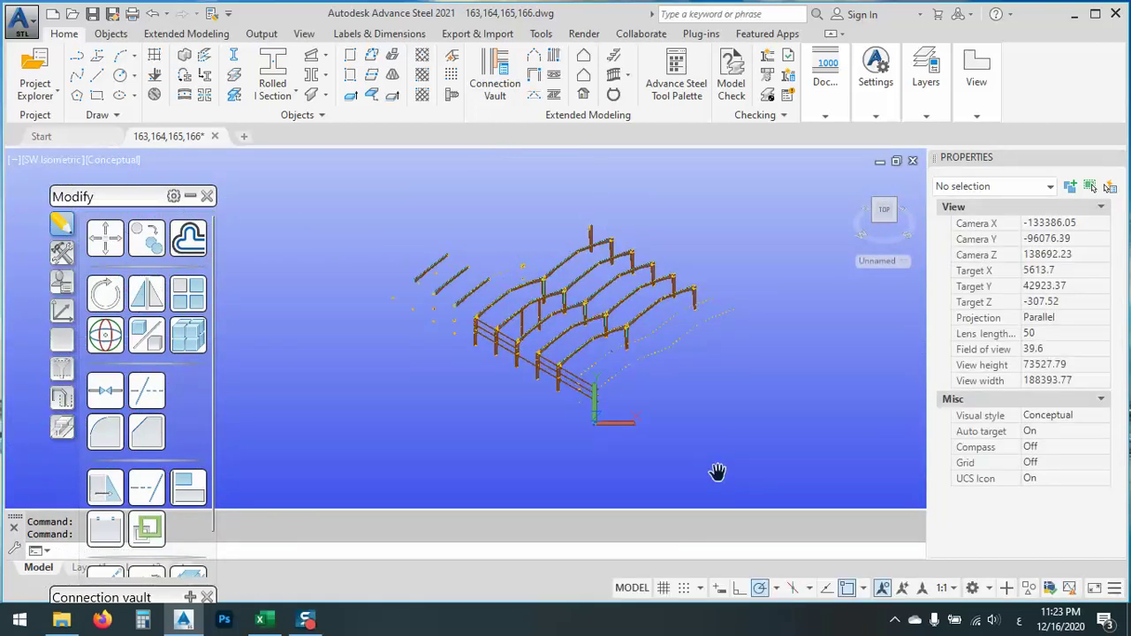
left_click(800, 483)
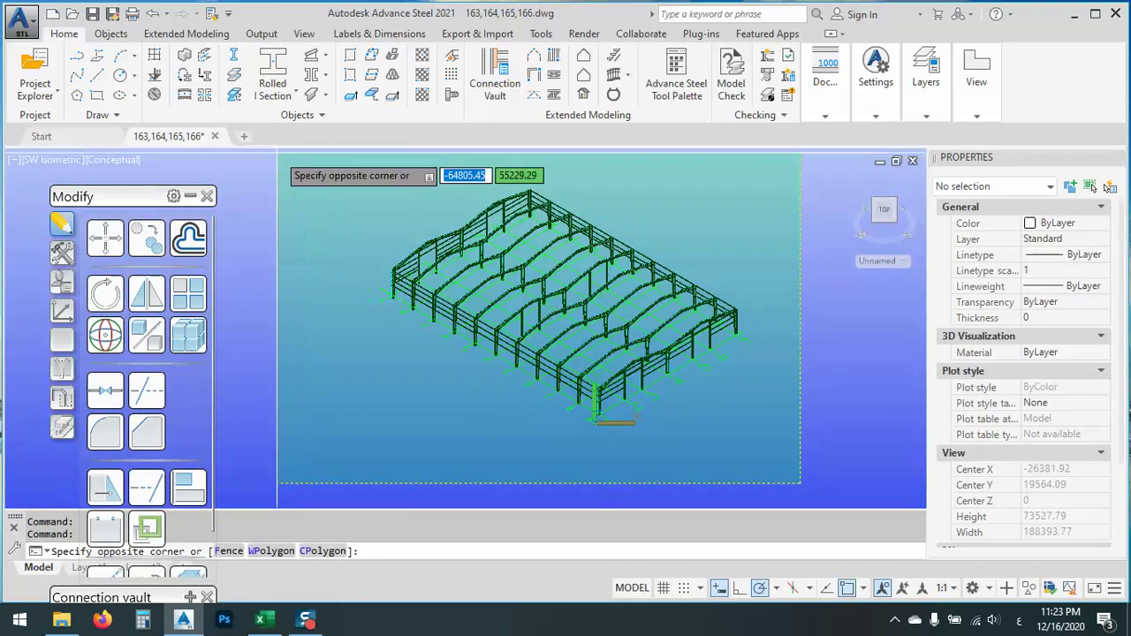
left_click(278, 156)
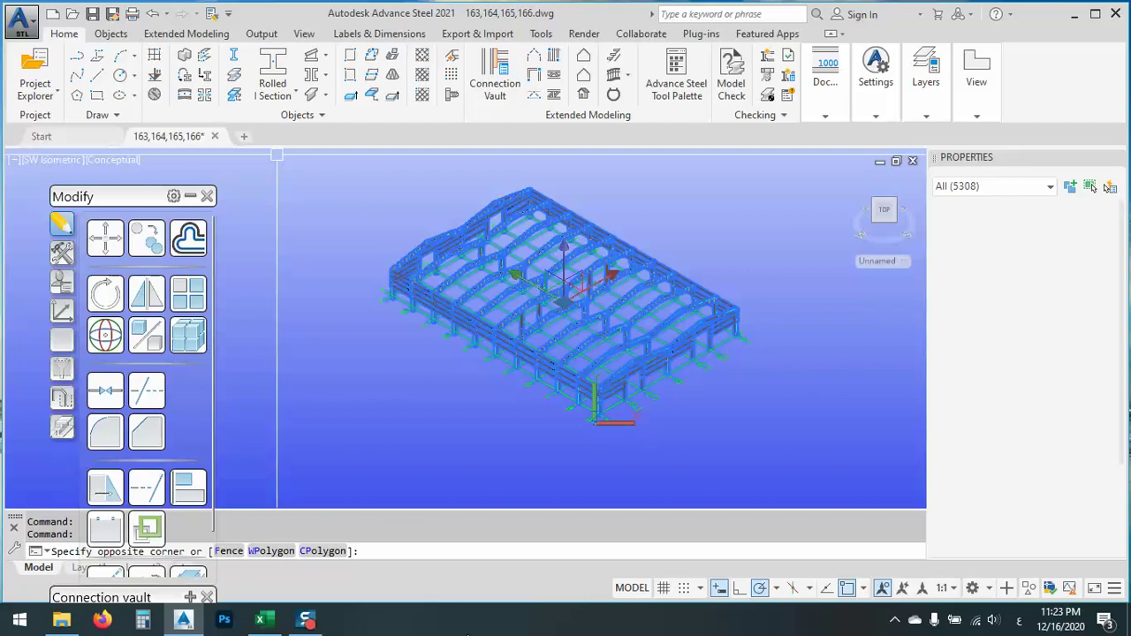
mouse_move(284, 620)
left_click(1110, 187)
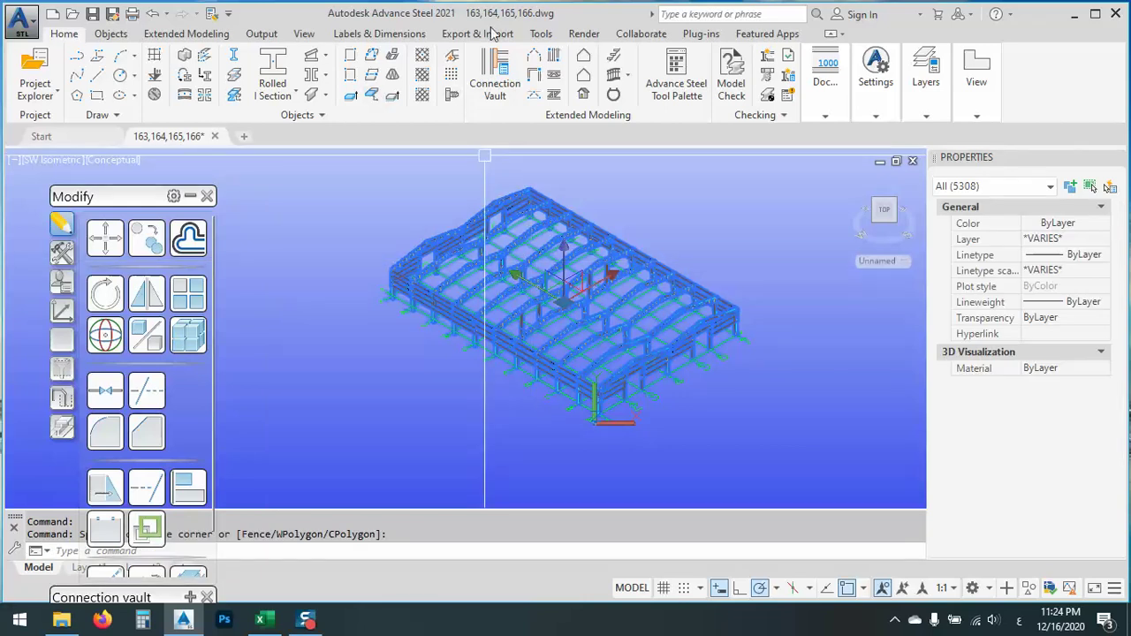
- Open the BOM template editor and expand the Part list templates under BOM in Advance Template
left_click(260, 33)
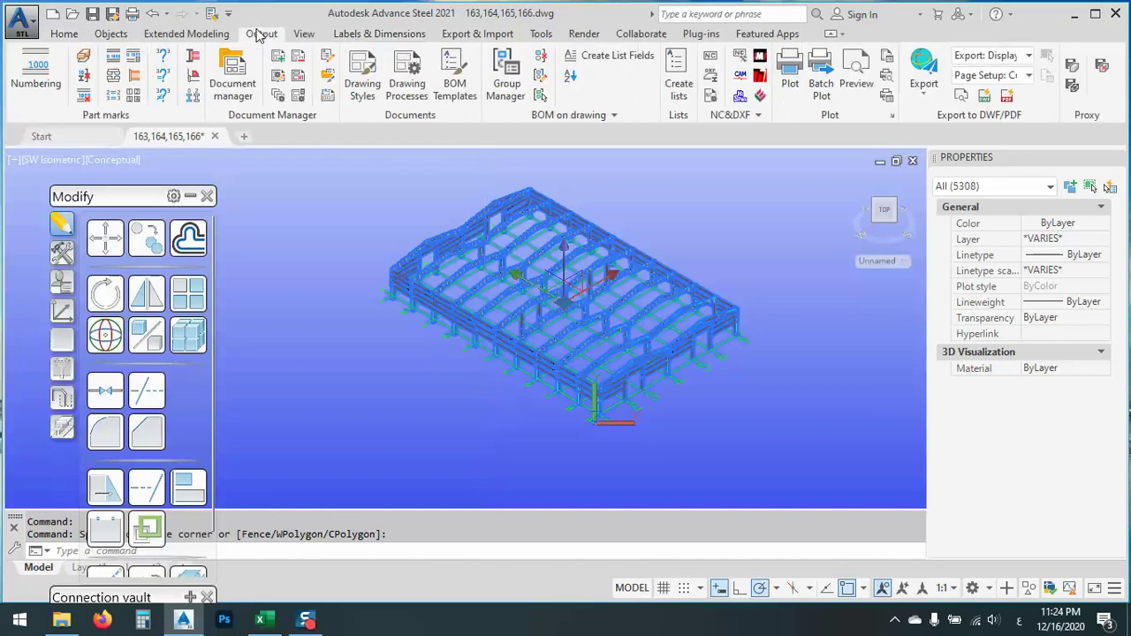
left_click(327, 60)
left_click(452, 89)
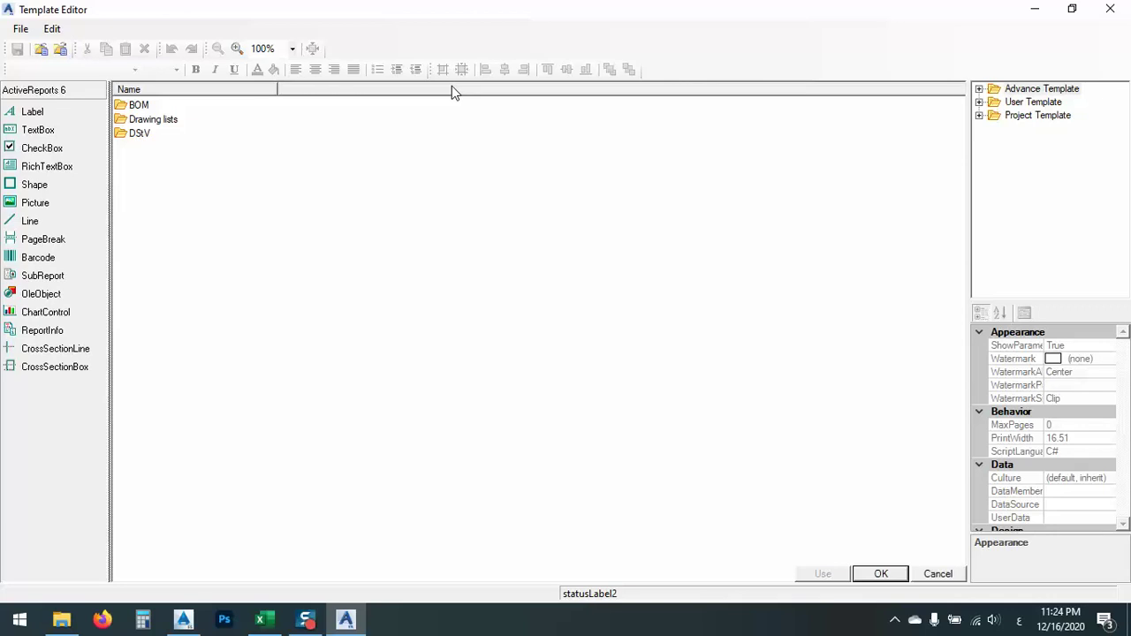
double_click(126, 109)
double_click(1028, 104)
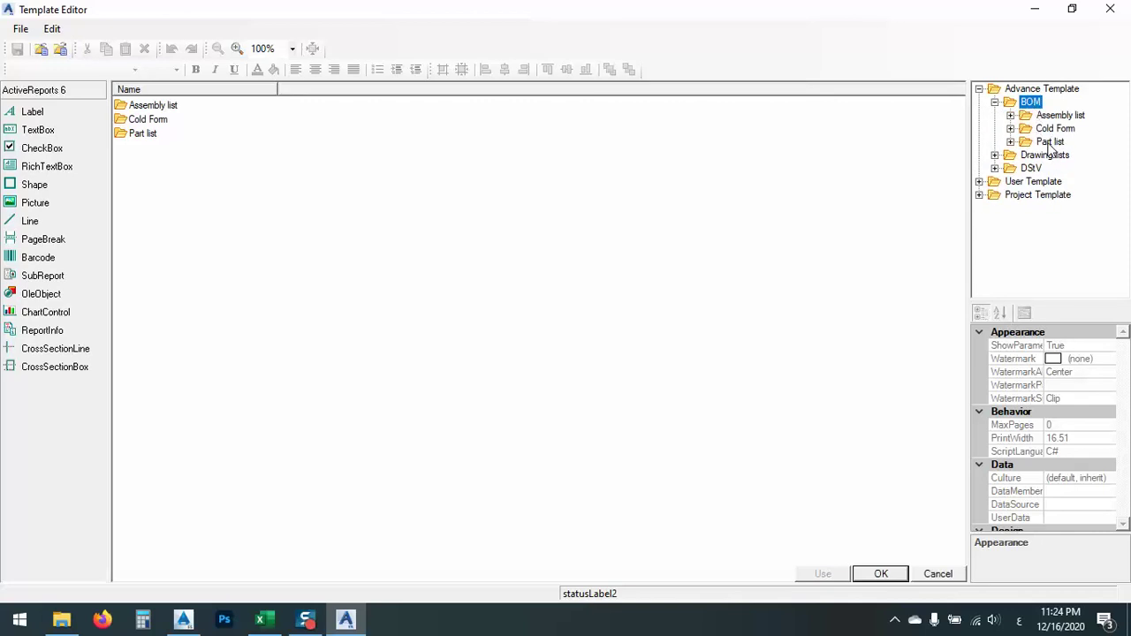
double_click(1050, 143)
- Generate a report with the Material list template from the model extract Ext_2020_01_12_00-20-51.xml
scroll(1088, 228, "down", 2)
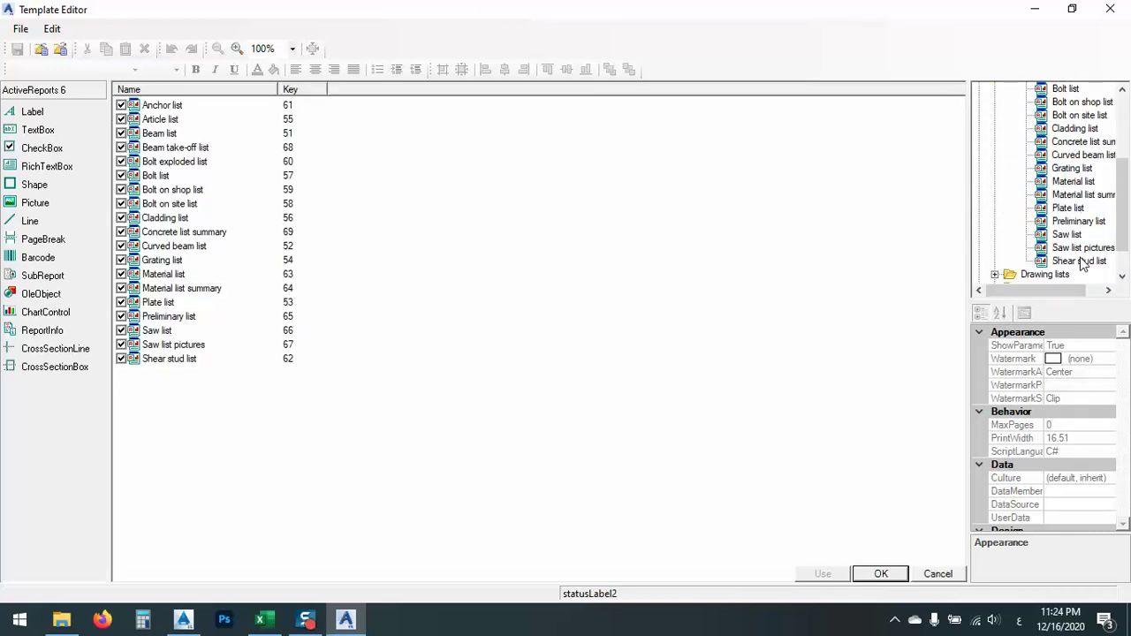
left_click_drag(1080, 289, 1096, 292)
double_click(1049, 182)
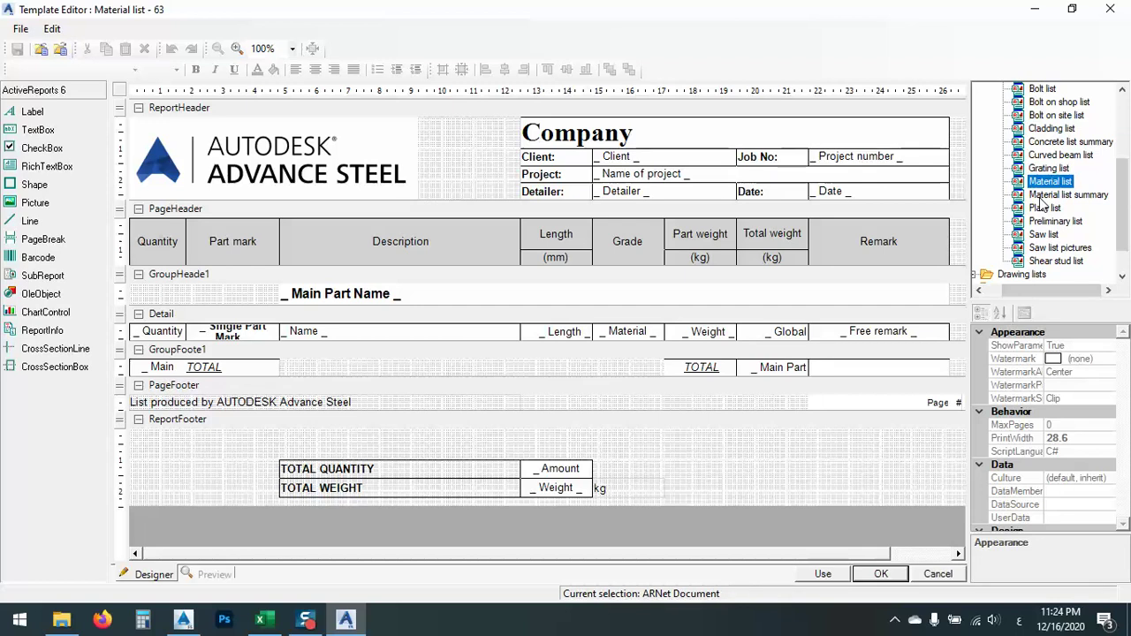
left_click(822, 576)
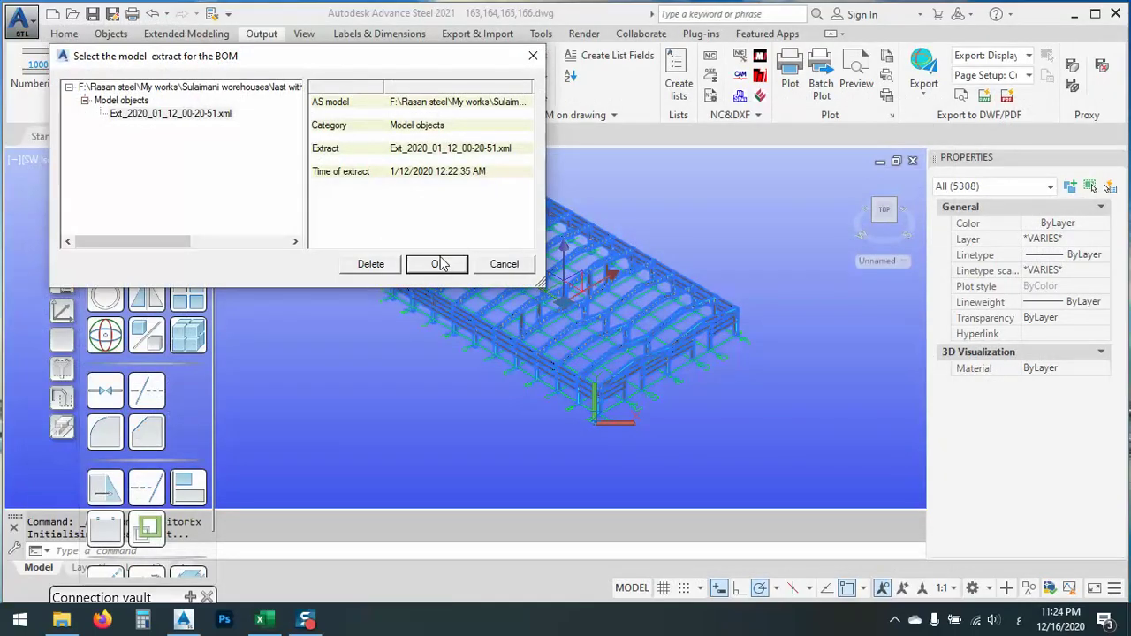
left_click(438, 265)
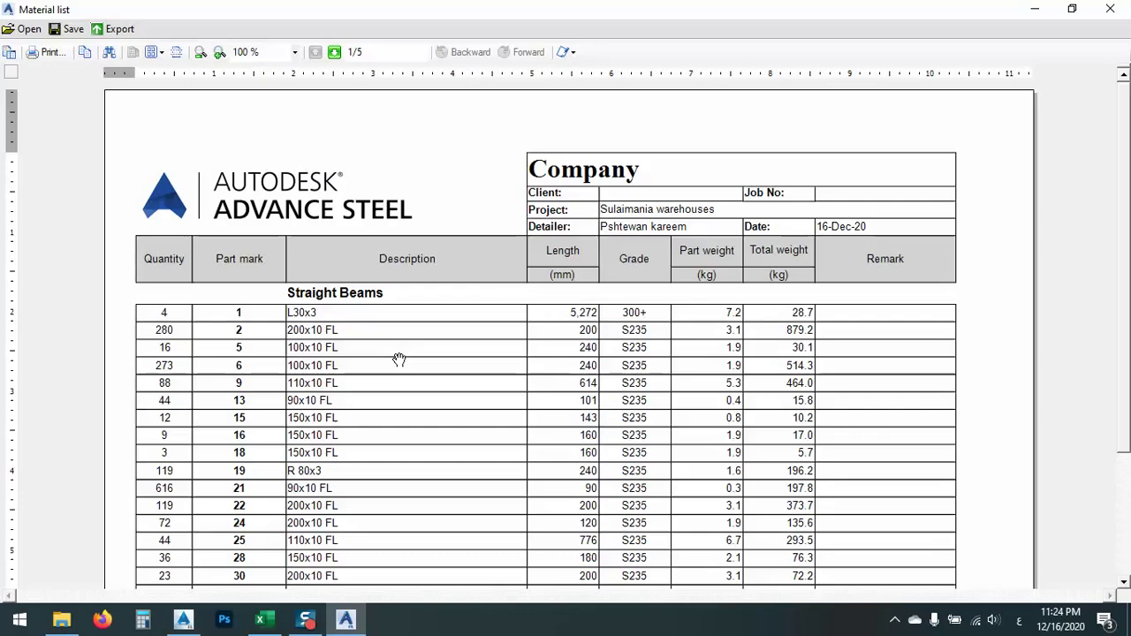
- Review the material list report through its last page, then close it without saving
scroll(398, 360, "down", 3)
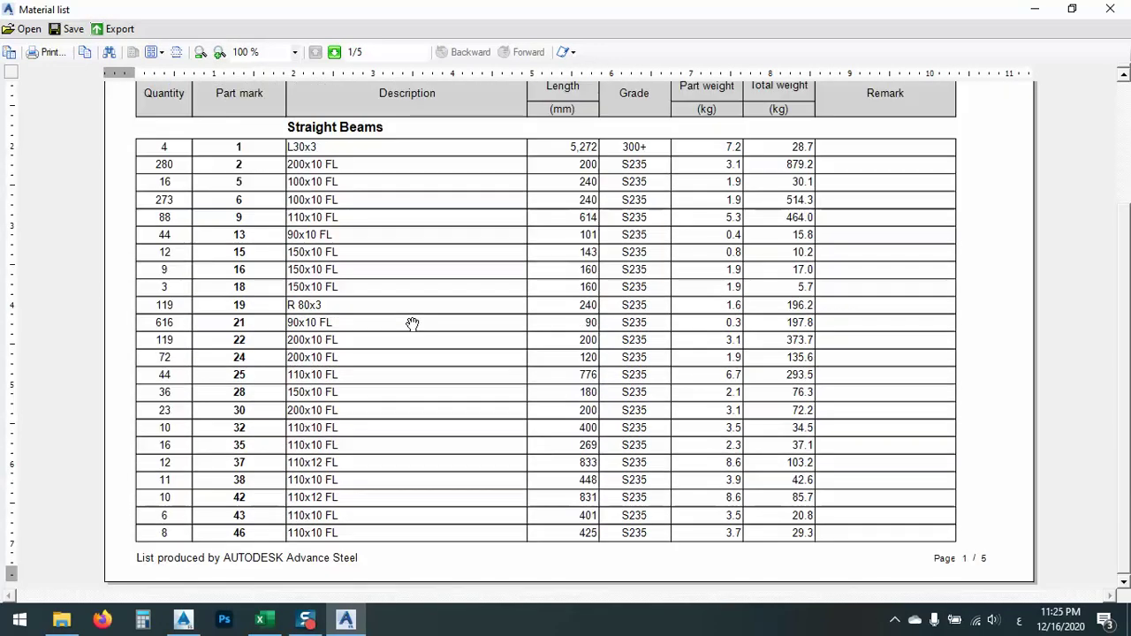
left_click(334, 52)
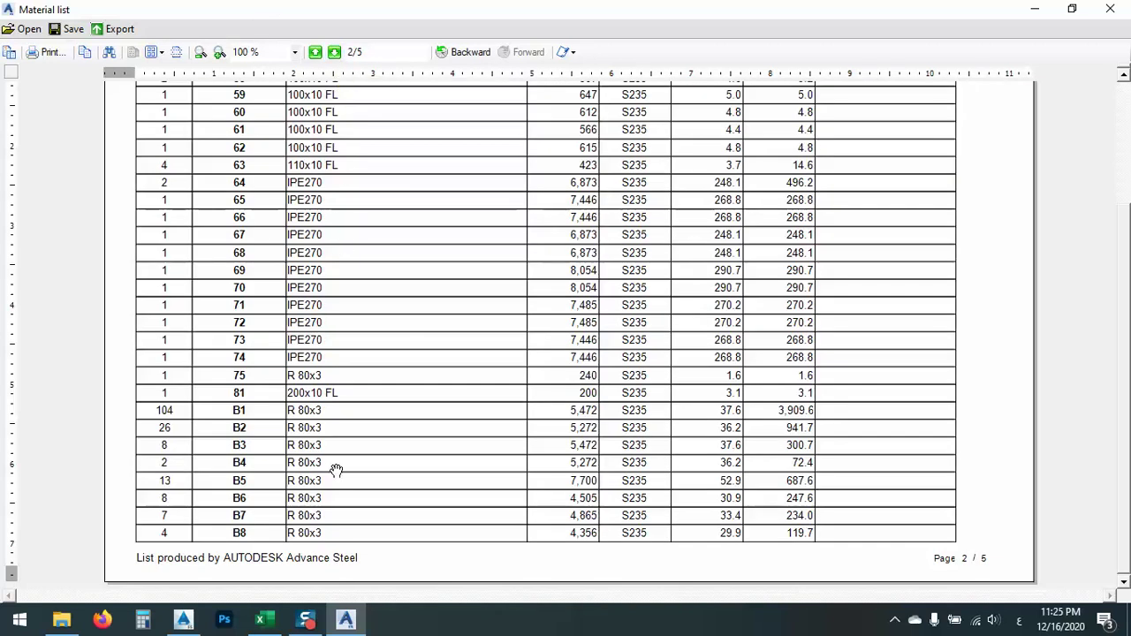
left_click(334, 52)
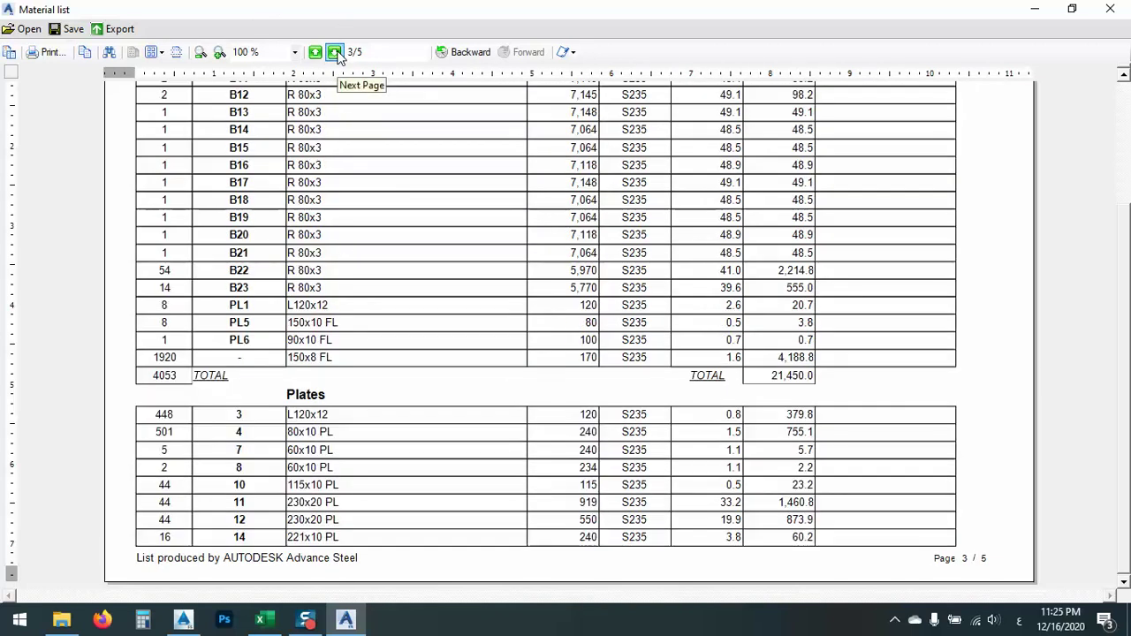
left_click(335, 52)
left_click(314, 52)
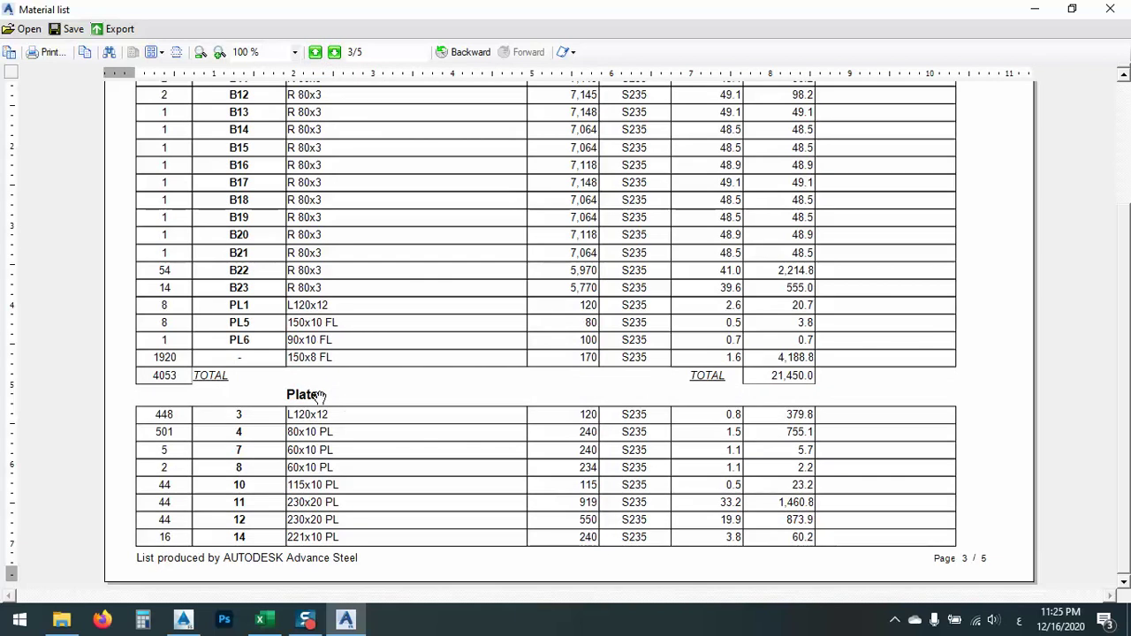
left_click(338, 54)
left_click(338, 54)
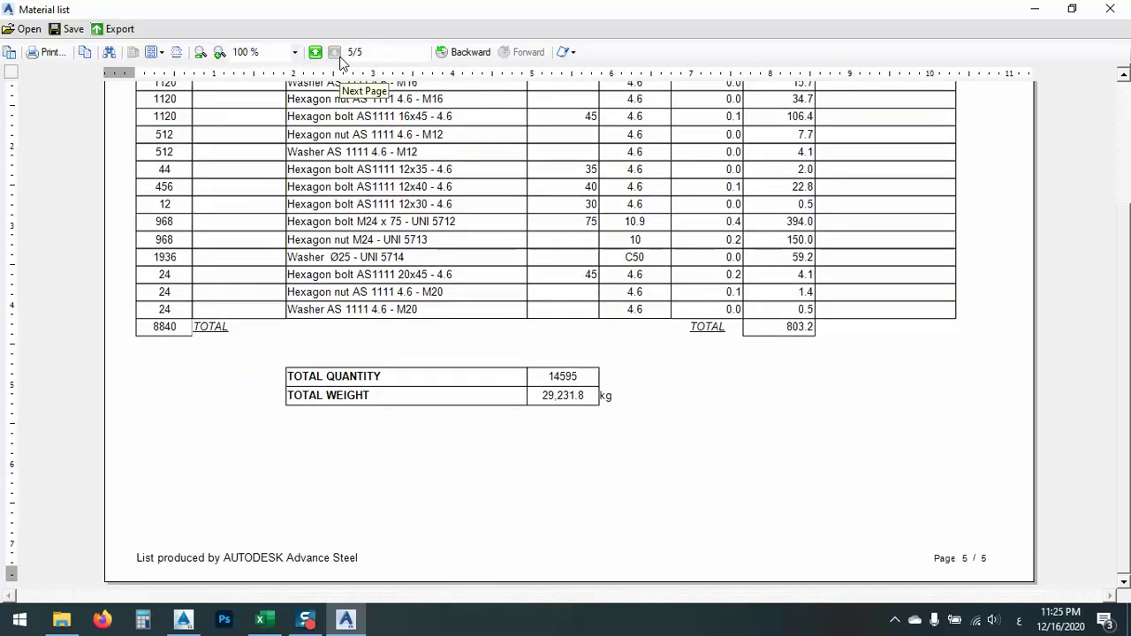
left_click(1110, 9)
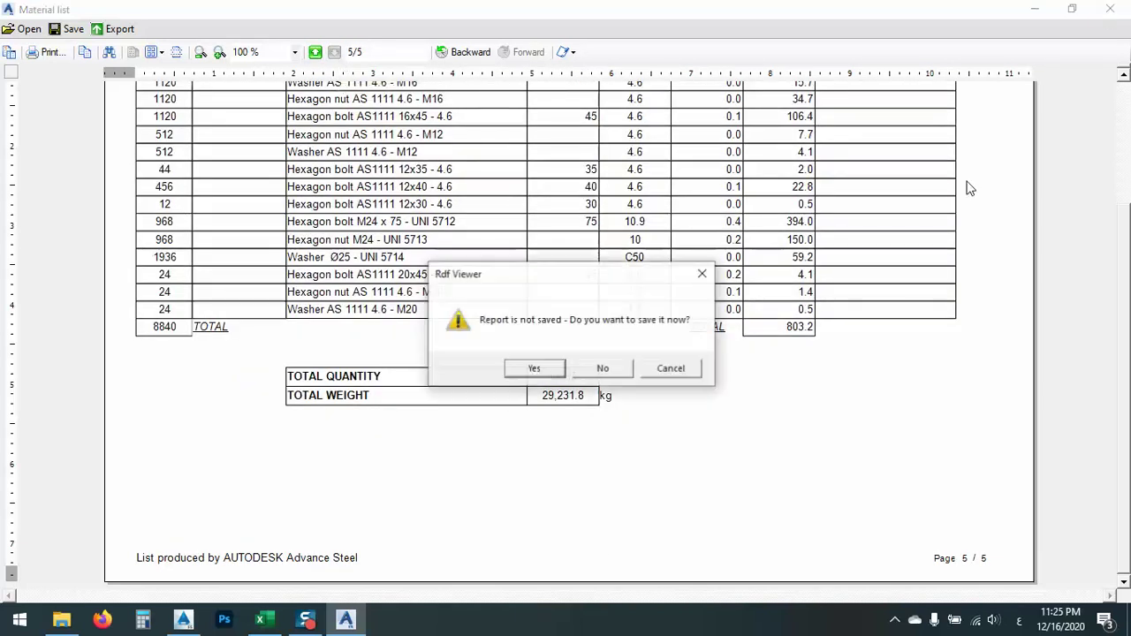
left_click(602, 368)
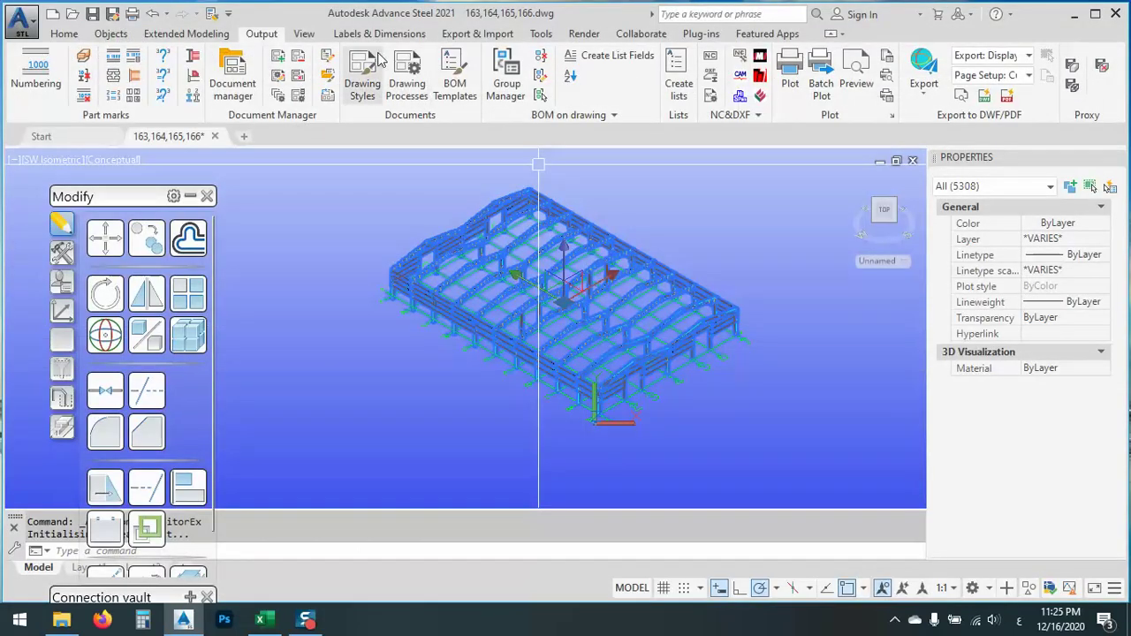
- Generate a report with the Material list summary template from the model extract Ext_2020_01_12_00-20-51.xml
left_click(330, 55)
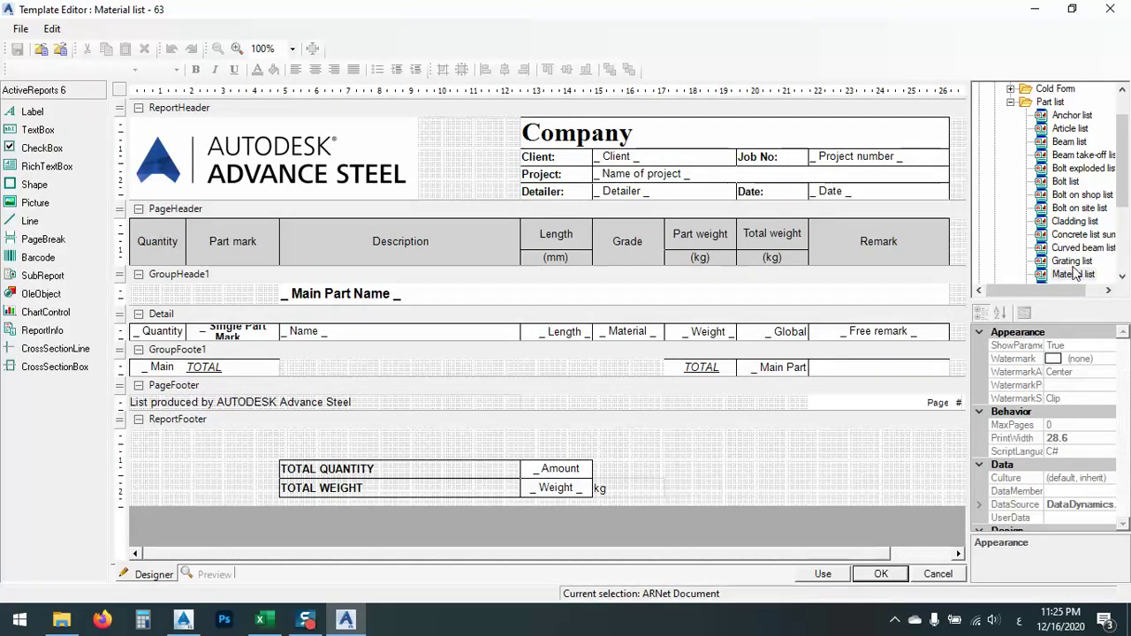
left_click(1122, 275)
left_click(1071, 275)
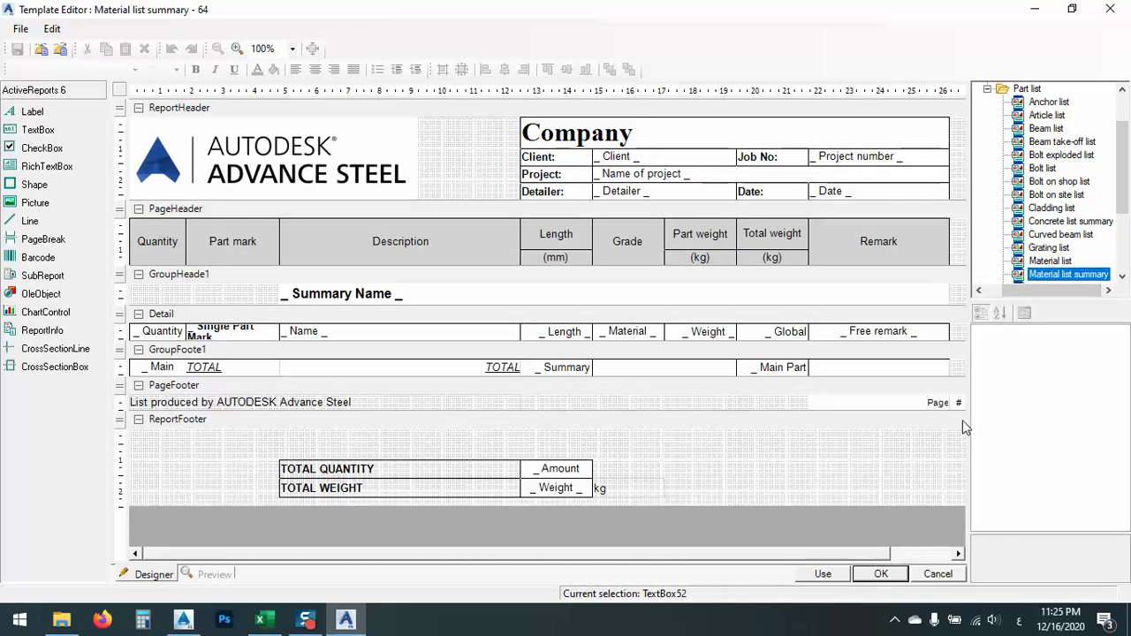
left_click(823, 574)
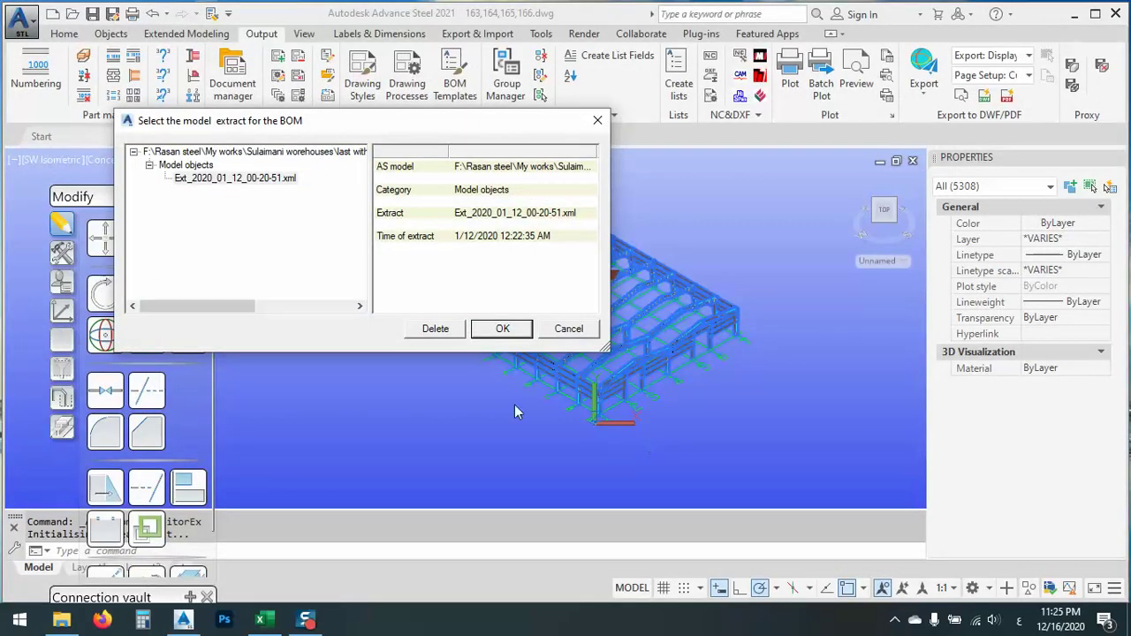
left_click(502, 329)
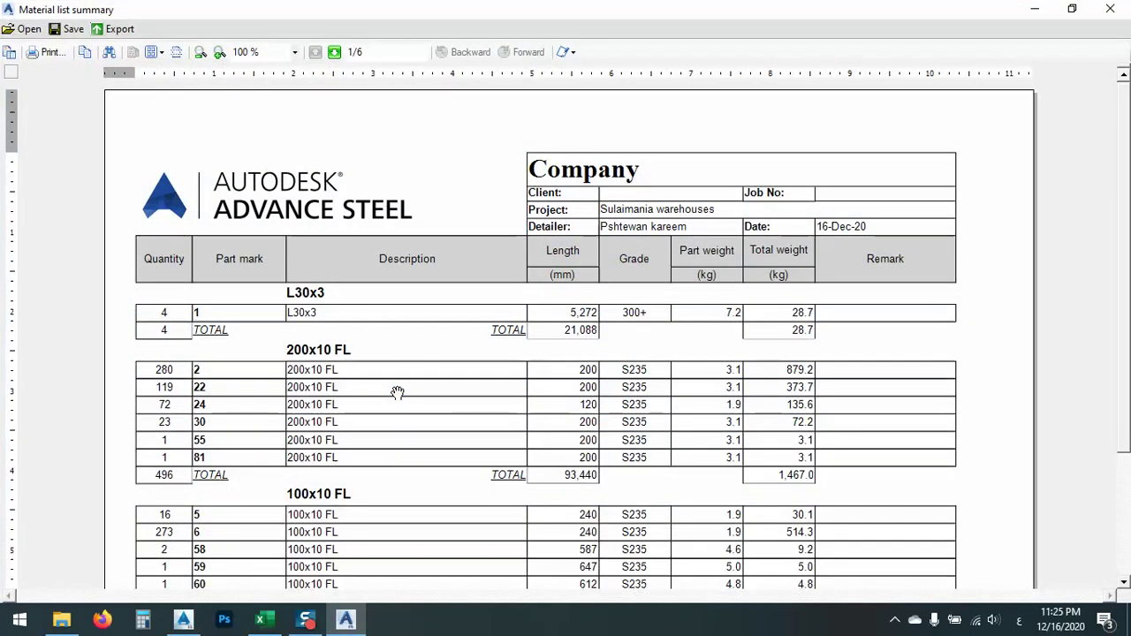
- Review the material list summary report through its last page, checking how parts are grouped by profile, plate thickness and bolts
scroll(405, 274, "down", 2)
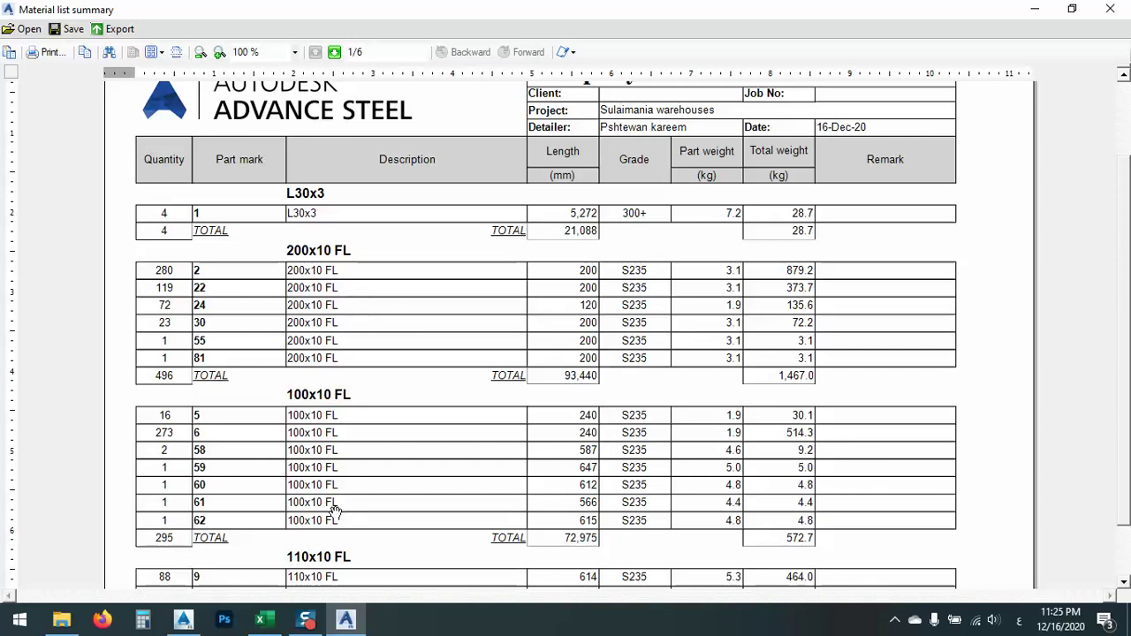
scroll(326, 563, "down", 1)
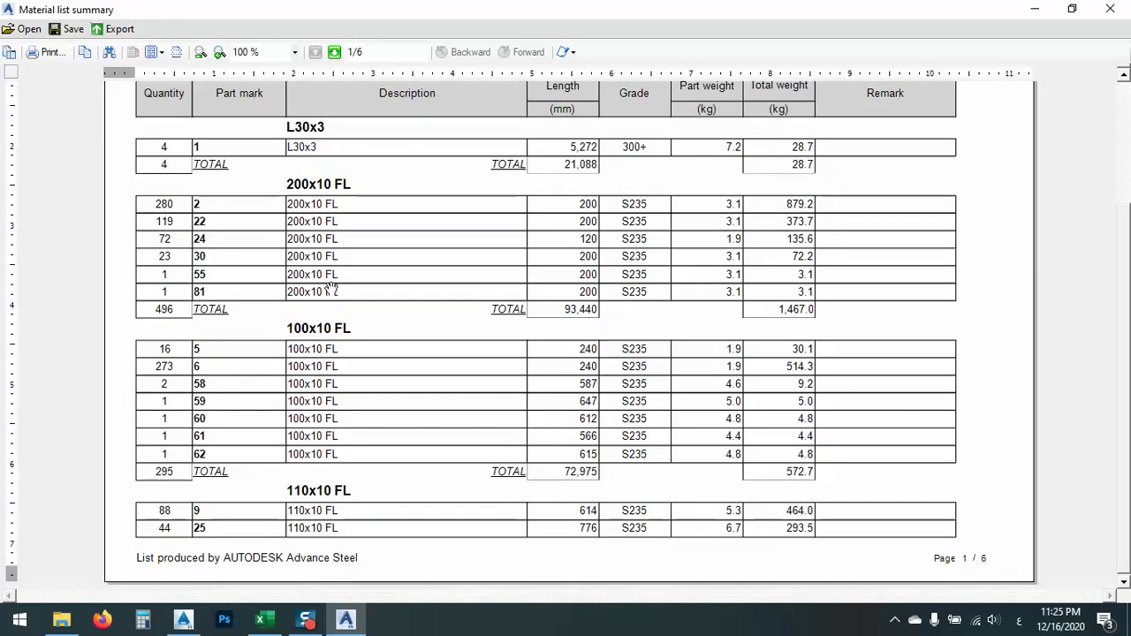
left_click(335, 53)
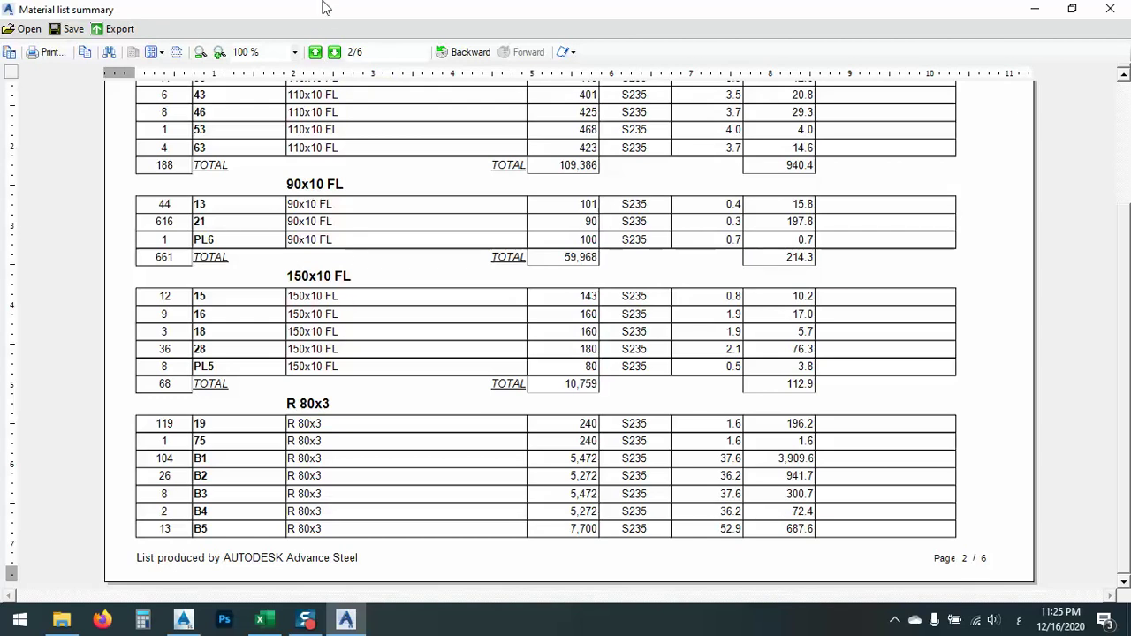
left_click(335, 53)
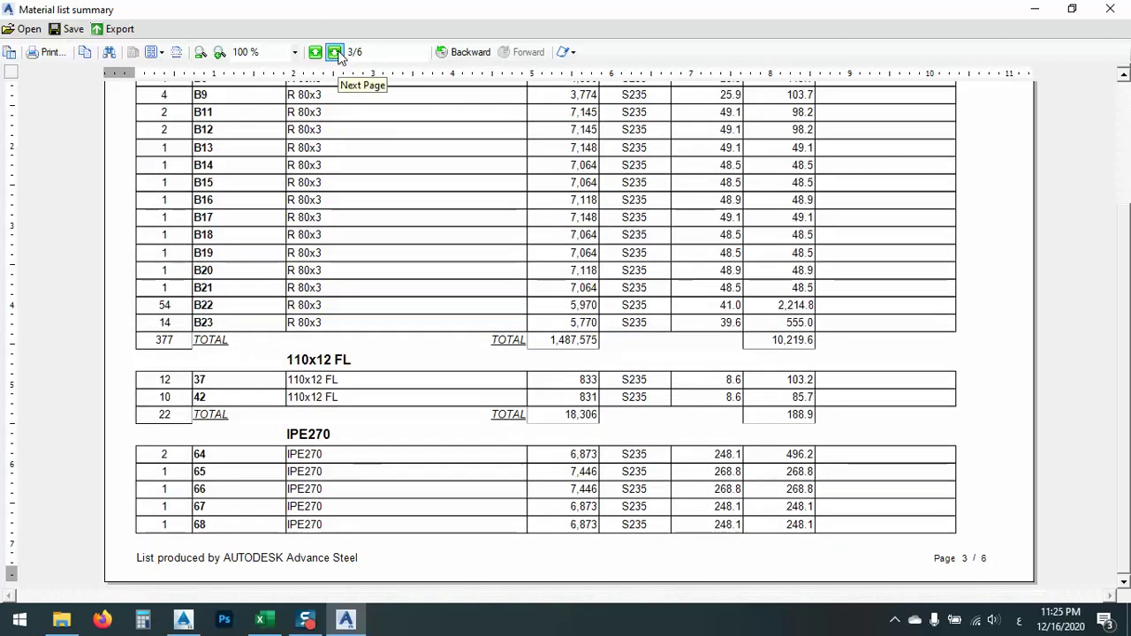
left_click(335, 53)
left_click(335, 53)
scroll(366, 235, "up", 5)
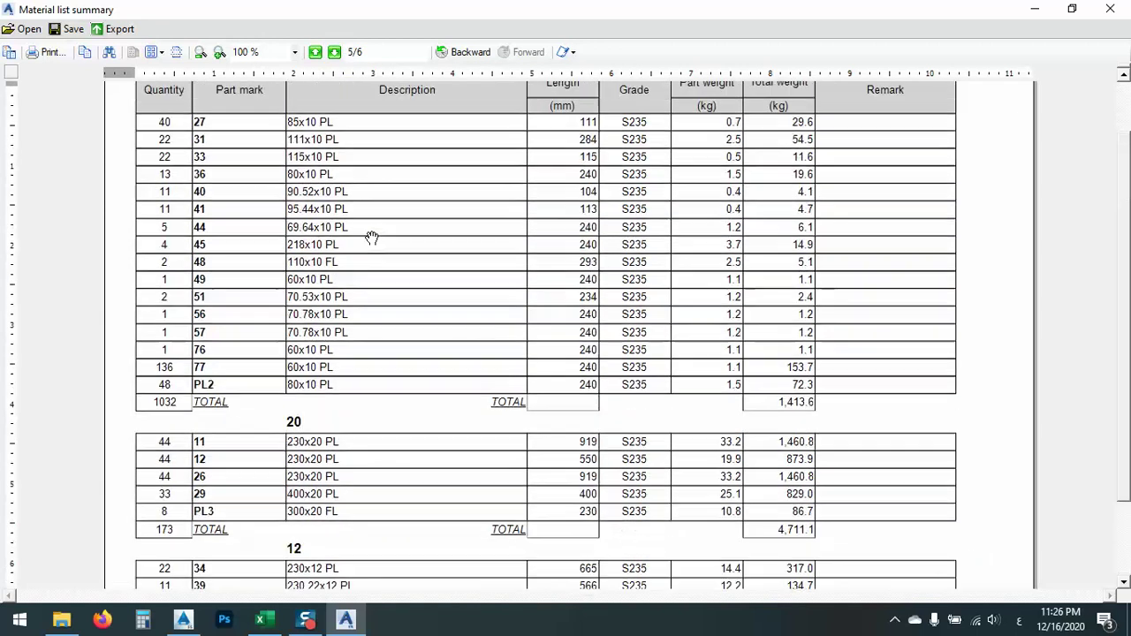
left_click(334, 53)
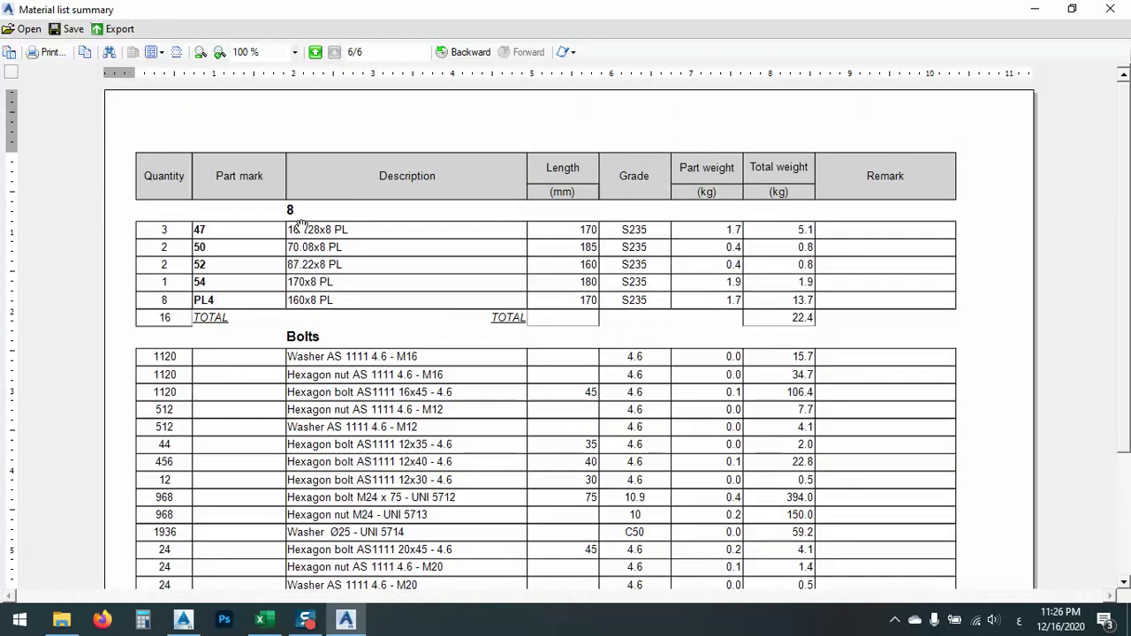
left_click(316, 53)
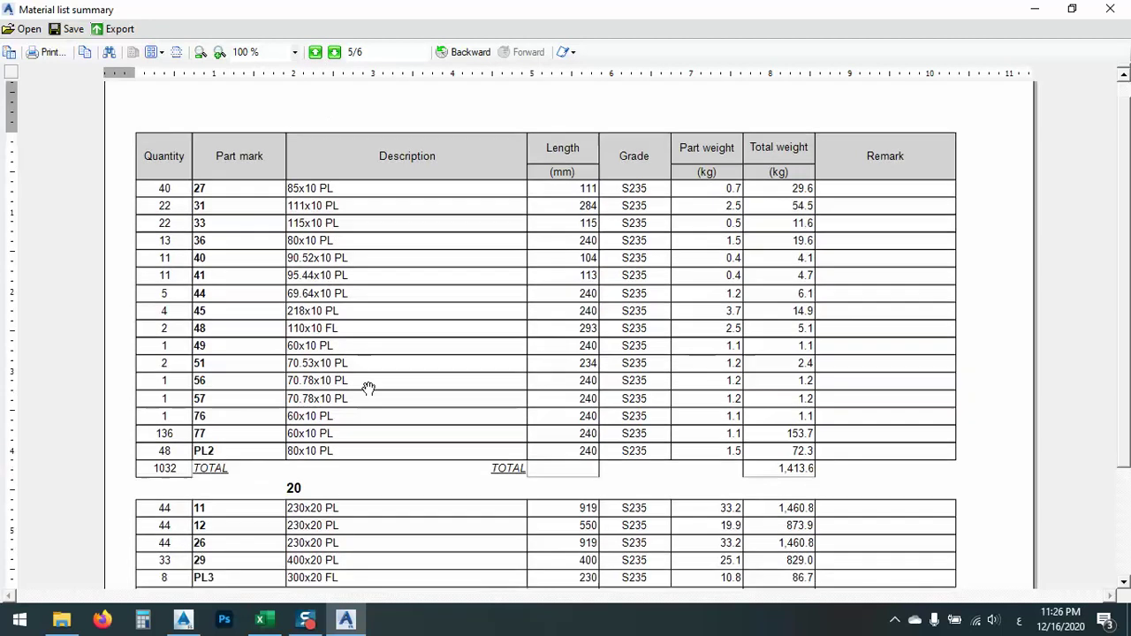
scroll(300, 424, "down", 2)
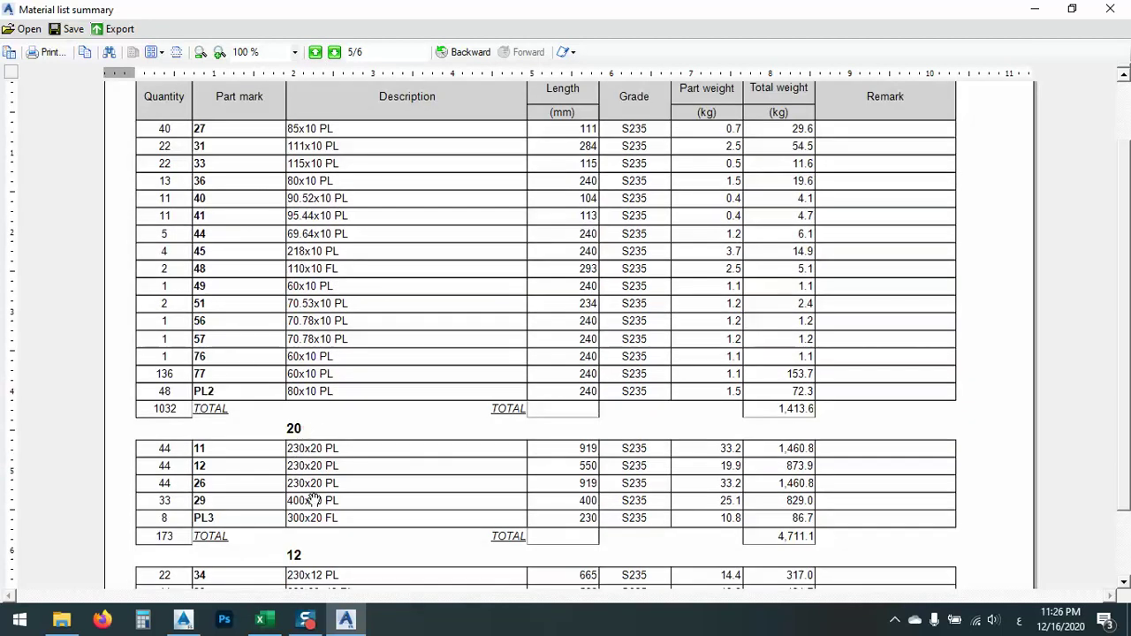
scroll(355, 398, "up", 2)
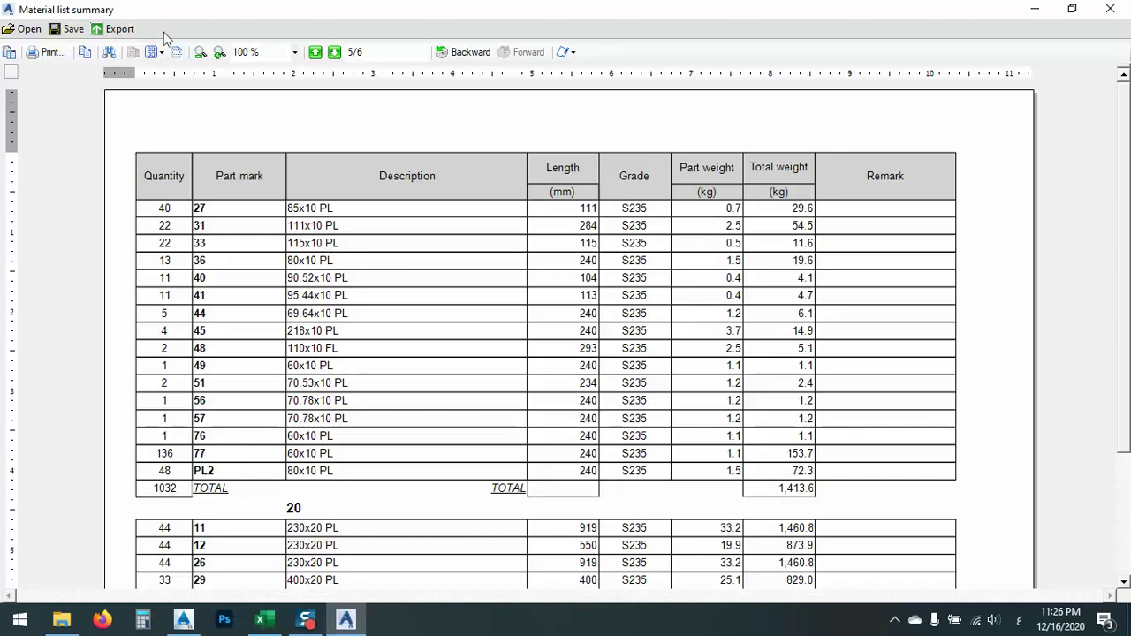
- Export the report as a Microsoft Excel WorkSheet (XLS) named Material list summary on the Desktop
left_click(117, 29)
left_click(210, 118)
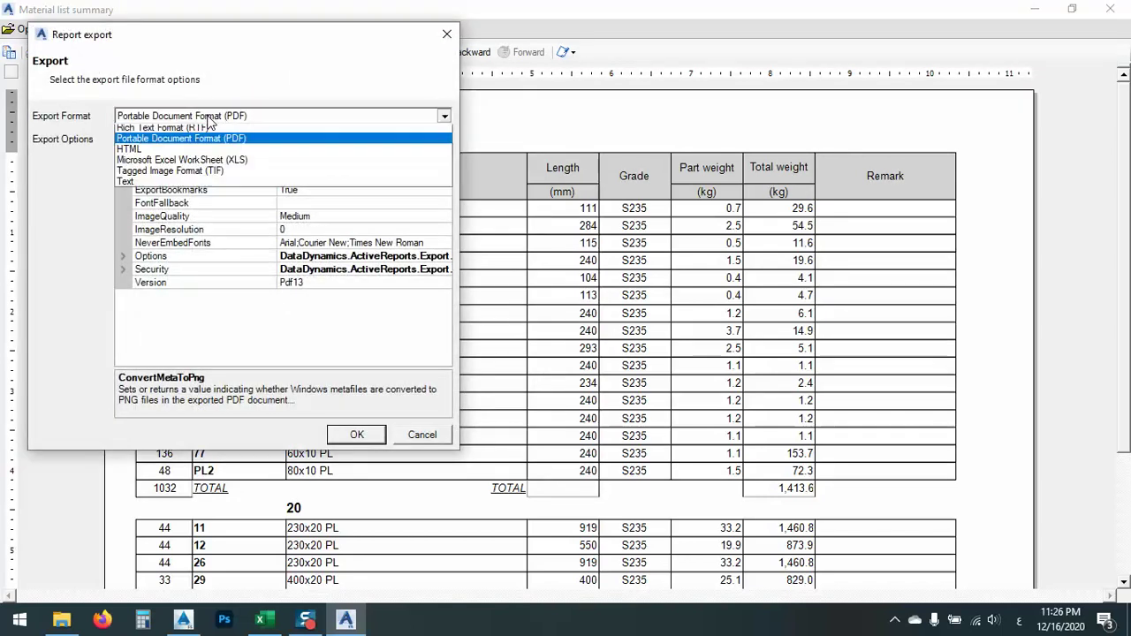
left_click(203, 166)
left_click(203, 171)
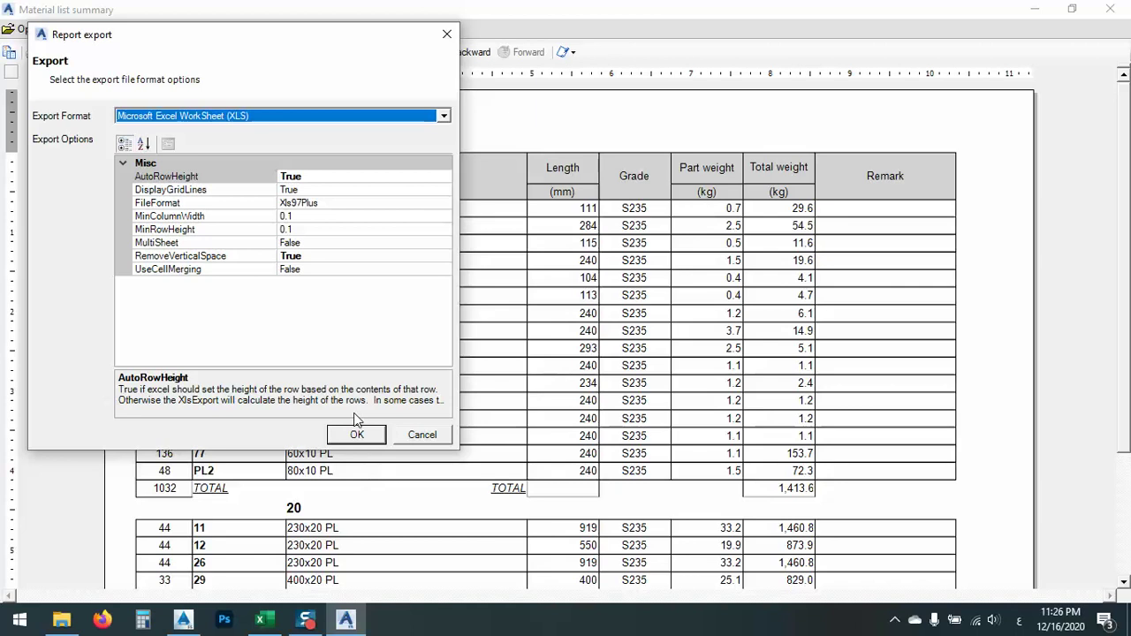
left_click(357, 435)
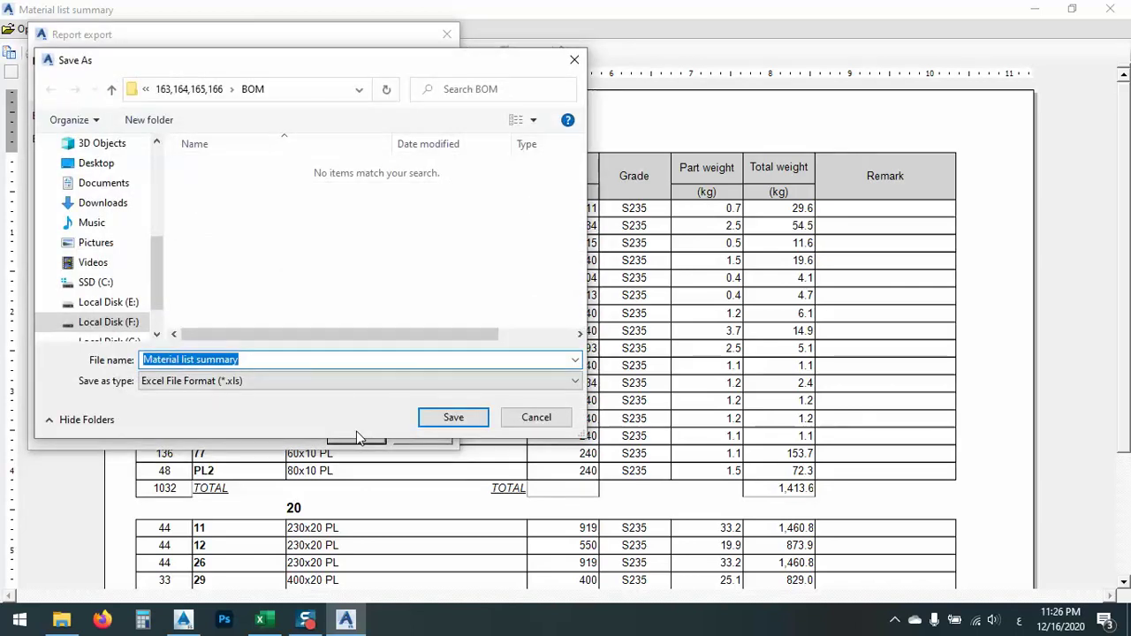
left_click(96, 162)
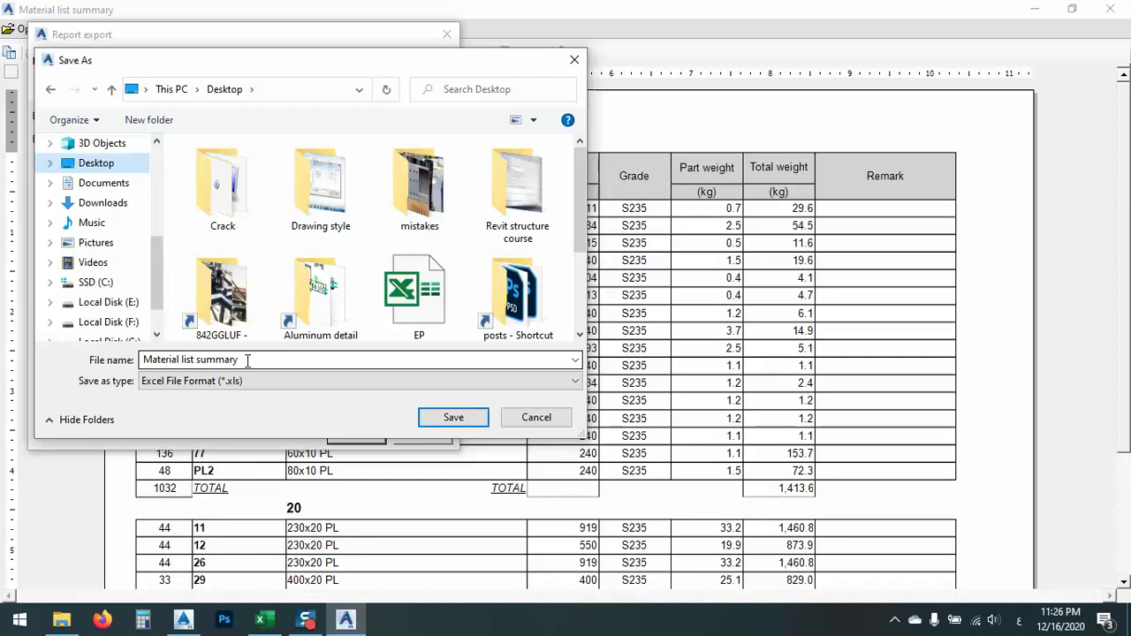
left_click(248, 360)
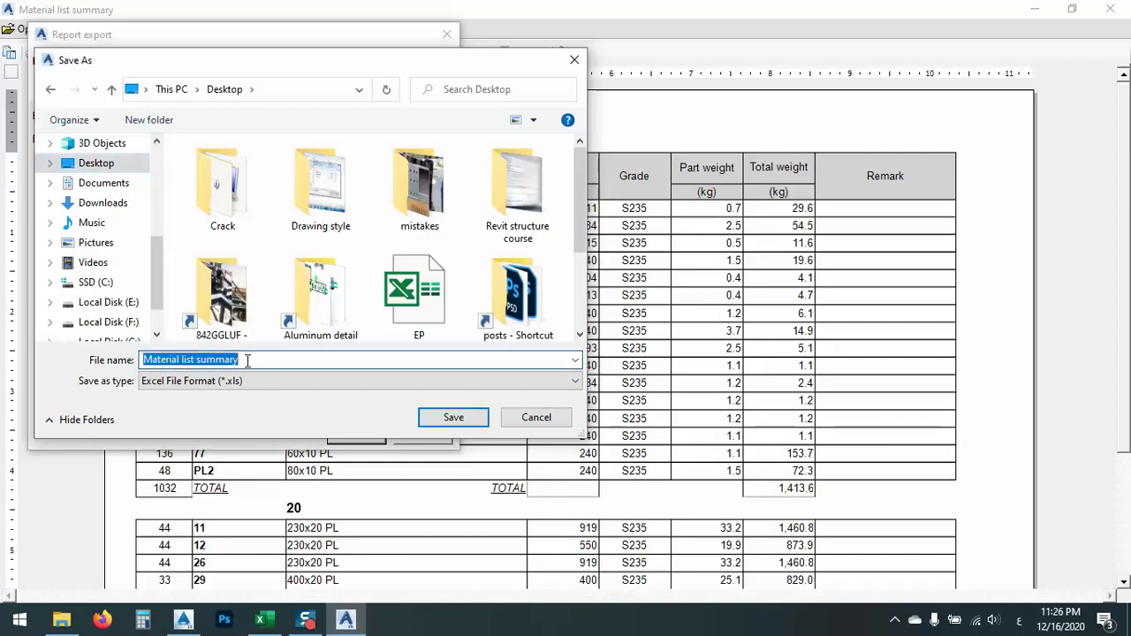
left_click(453, 418)
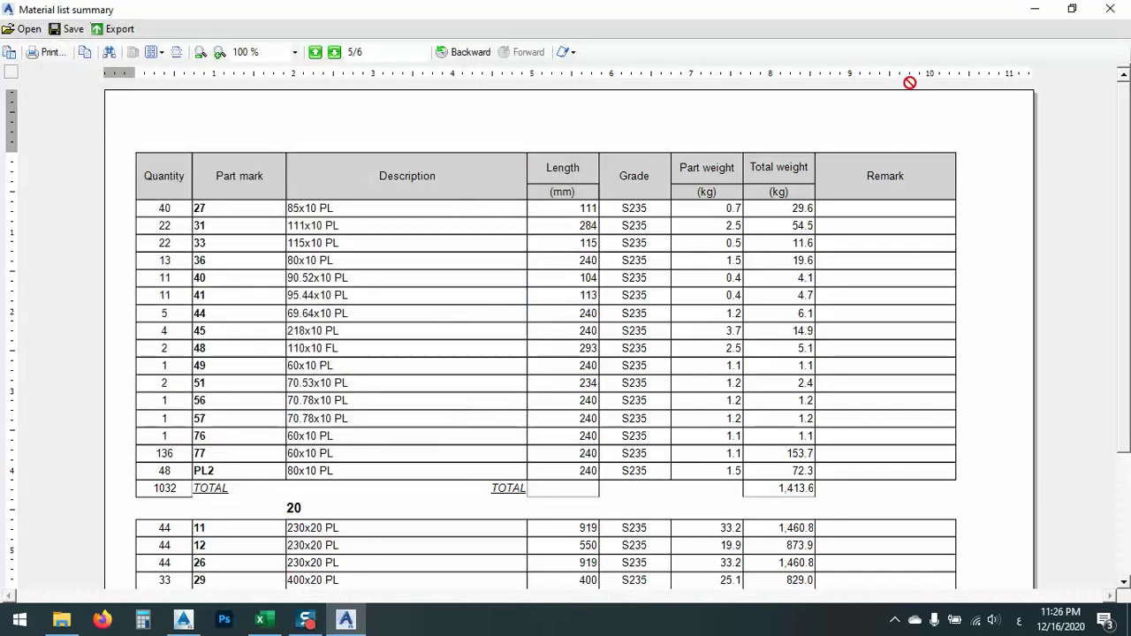
- Minimize the report and Advance Steel windows, and open the exported Material list summary workbook from the desktop in Excel
left_click(1035, 11)
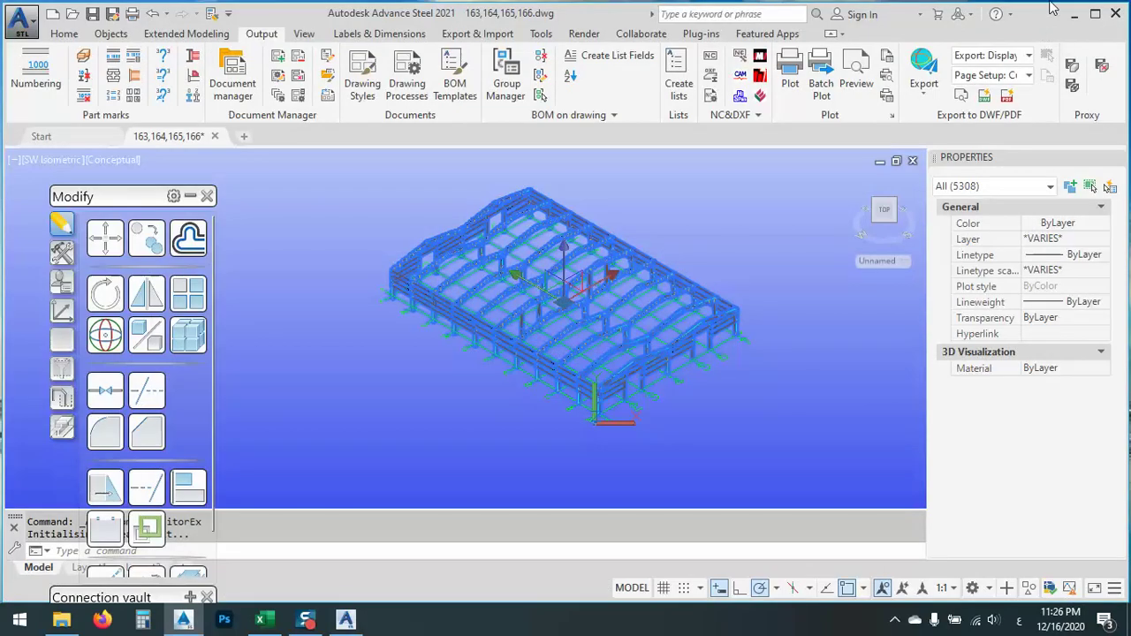
left_click(1073, 13)
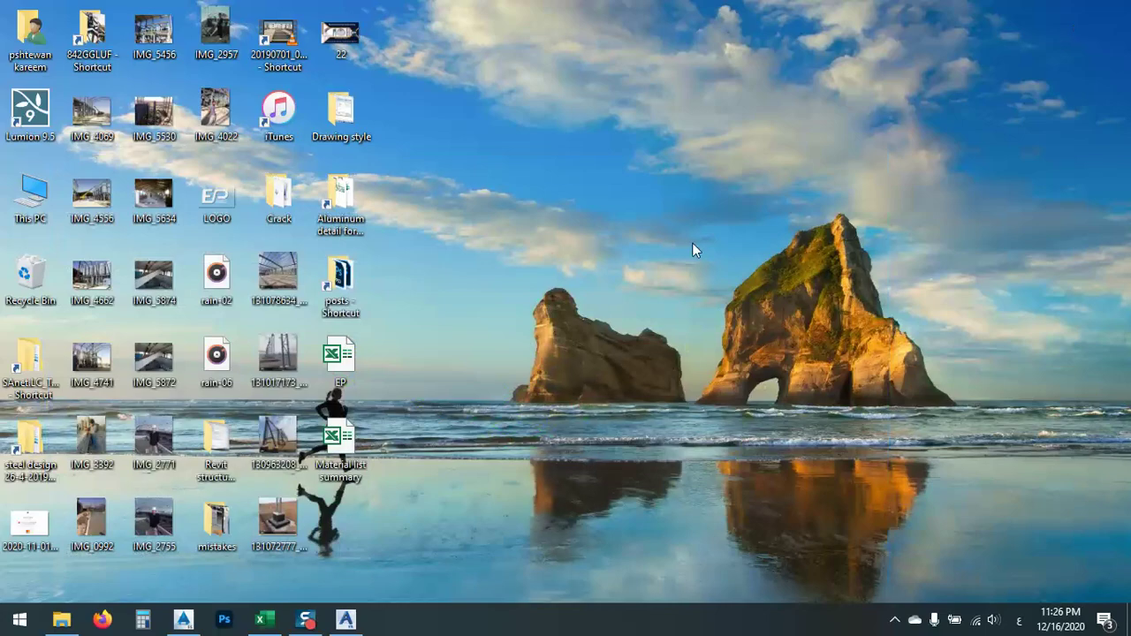
double_click(343, 442)
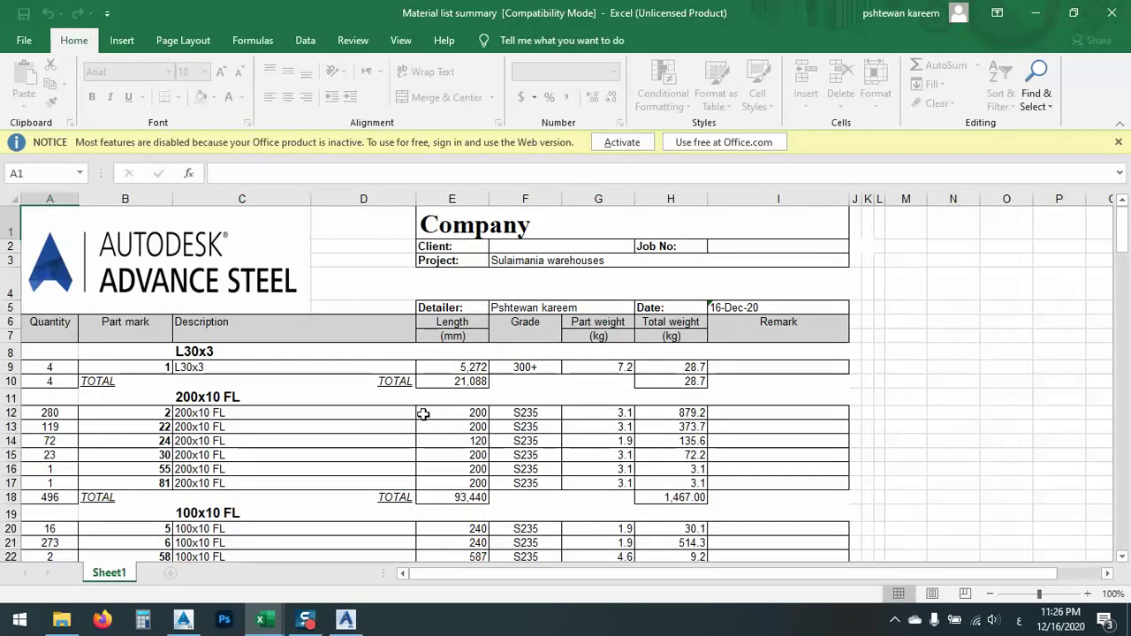
- Examine the exported sheet for page footers and repeated column headers between the part groups, such as in rows 62 to 64
scroll(235, 353, "down", 6)
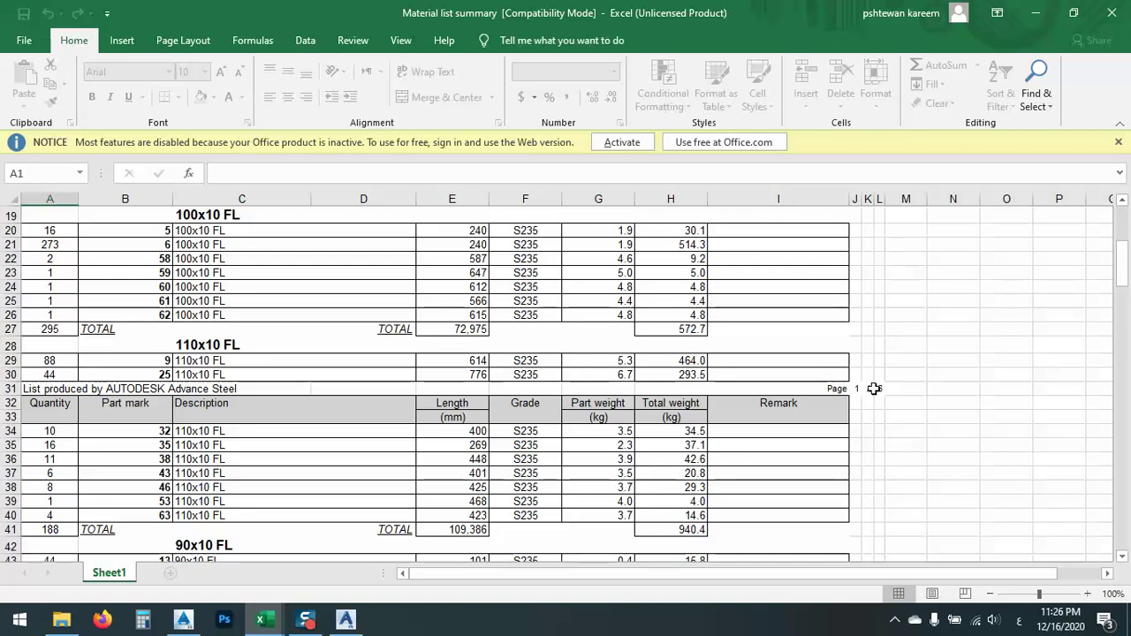
scroll(871, 390, "up", 3)
scroll(481, 393, "down", 4)
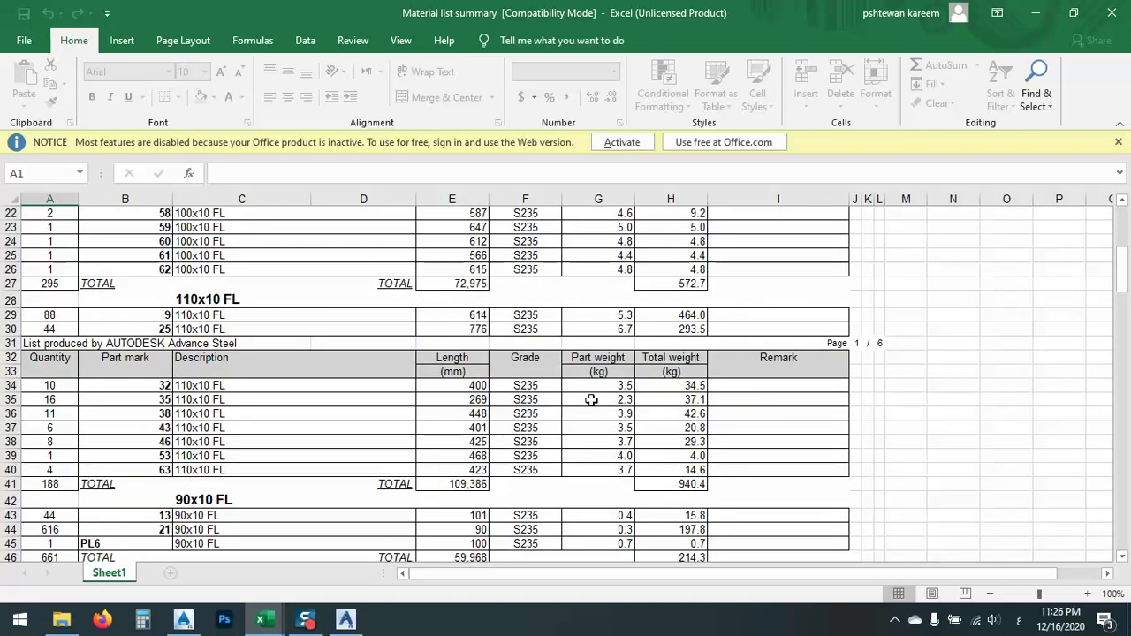
scroll(247, 457, "down", 5)
scroll(249, 454, "down", 5)
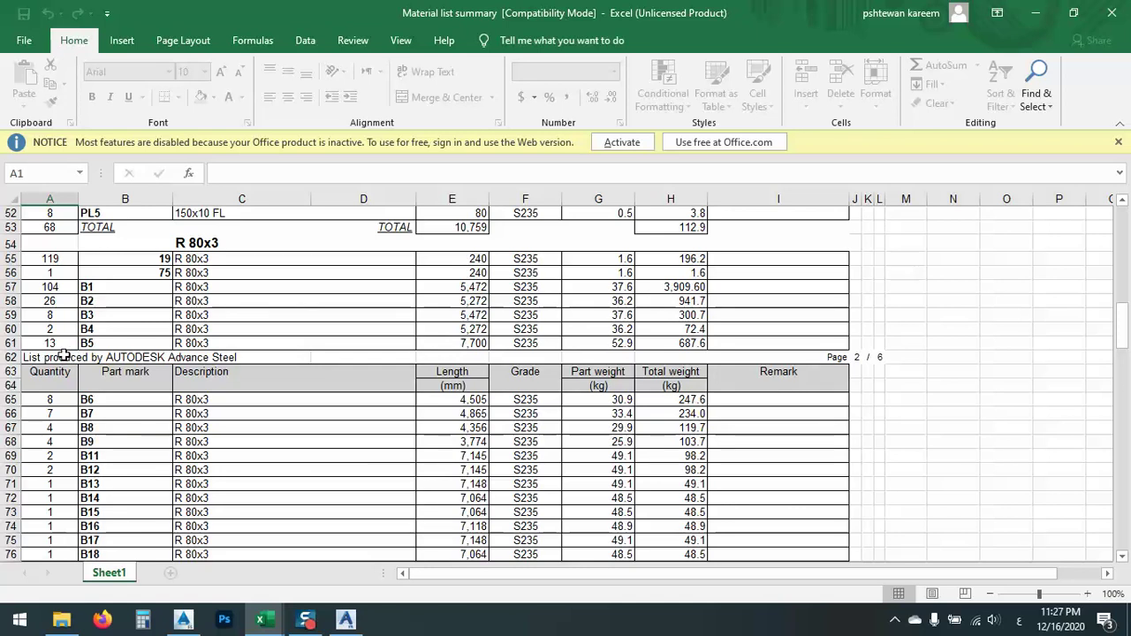
left_click_drag(70, 357, 879, 386)
scroll(466, 473, "down", 5)
scroll(467, 473, "down", 6)
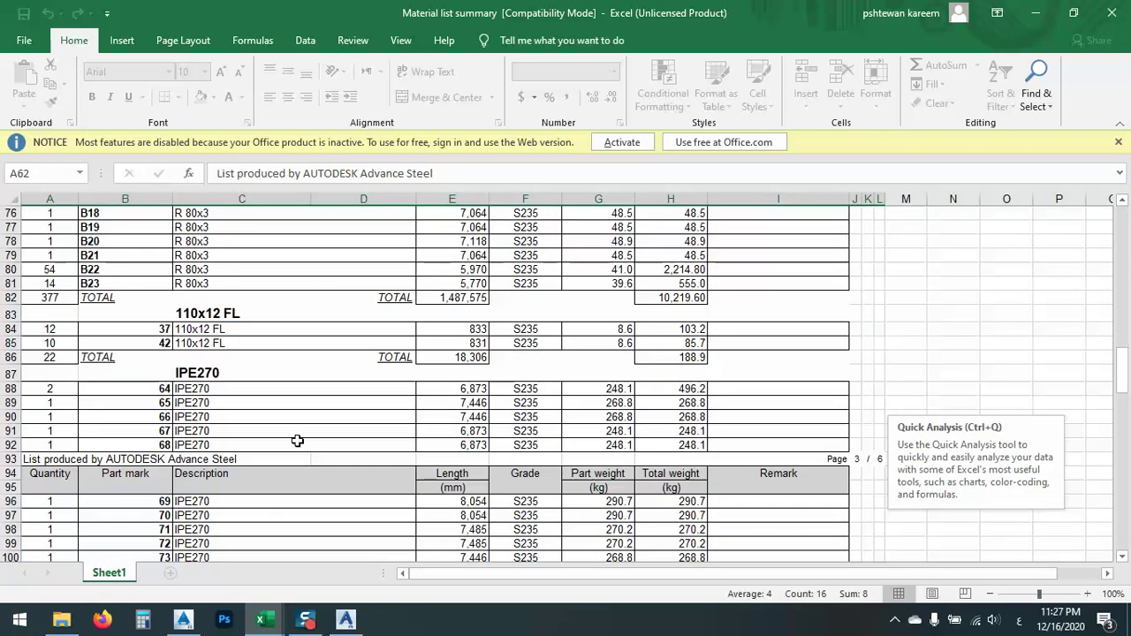
scroll(181, 425, "down", 8)
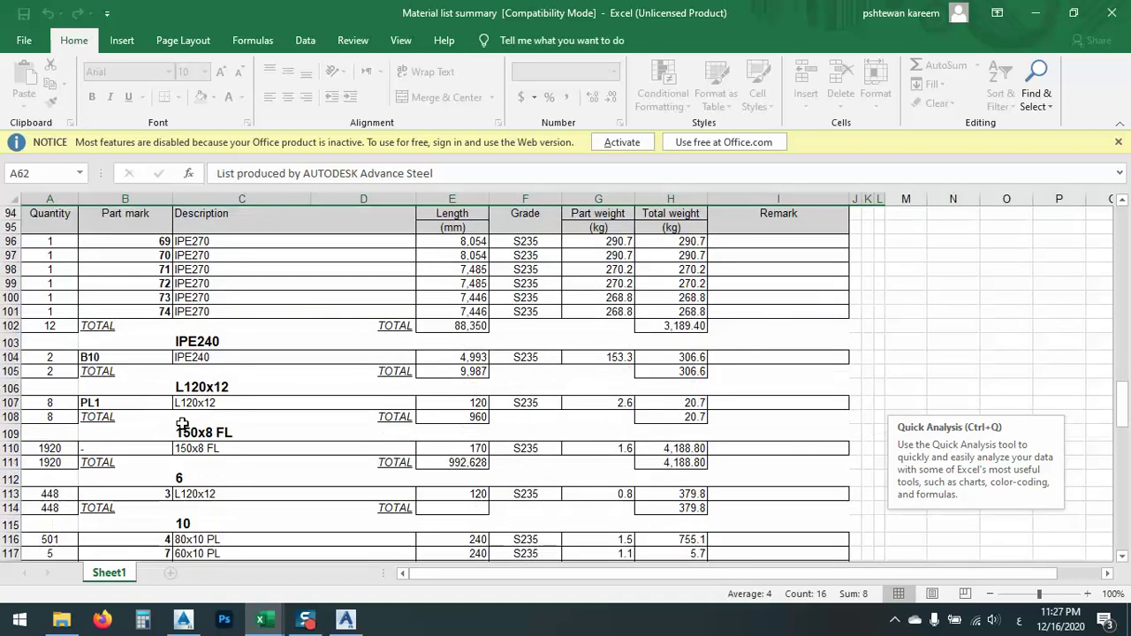
scroll(181, 425, "up", 6)
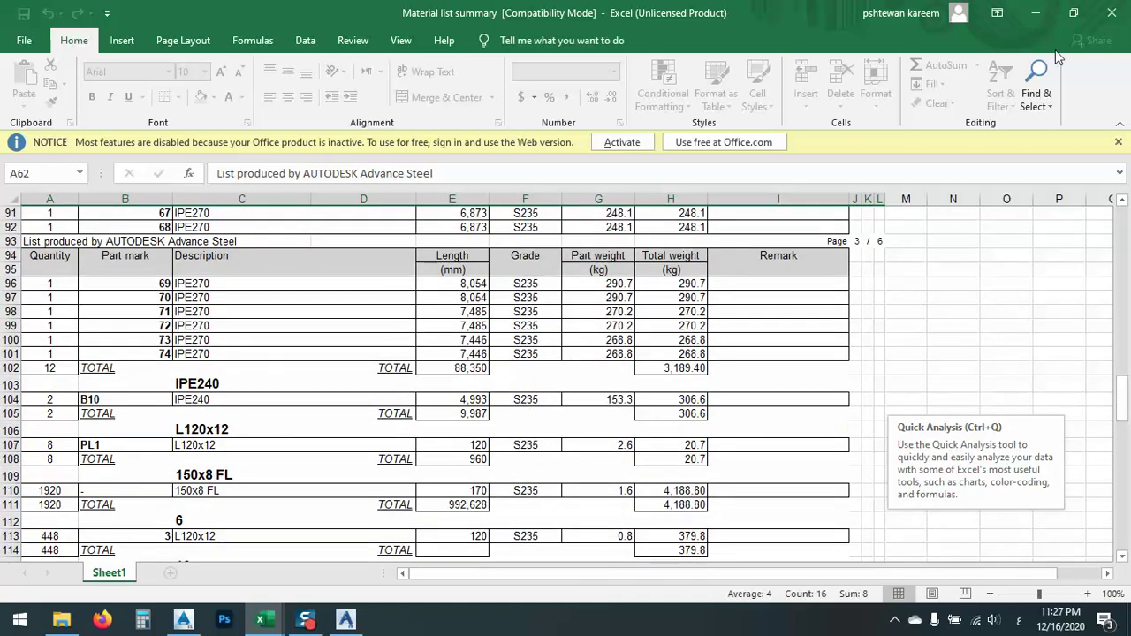
- Minimize the Material list summary workbook and examine the EP workbook's part groups down to its total quantity and weight
left_click(1036, 13)
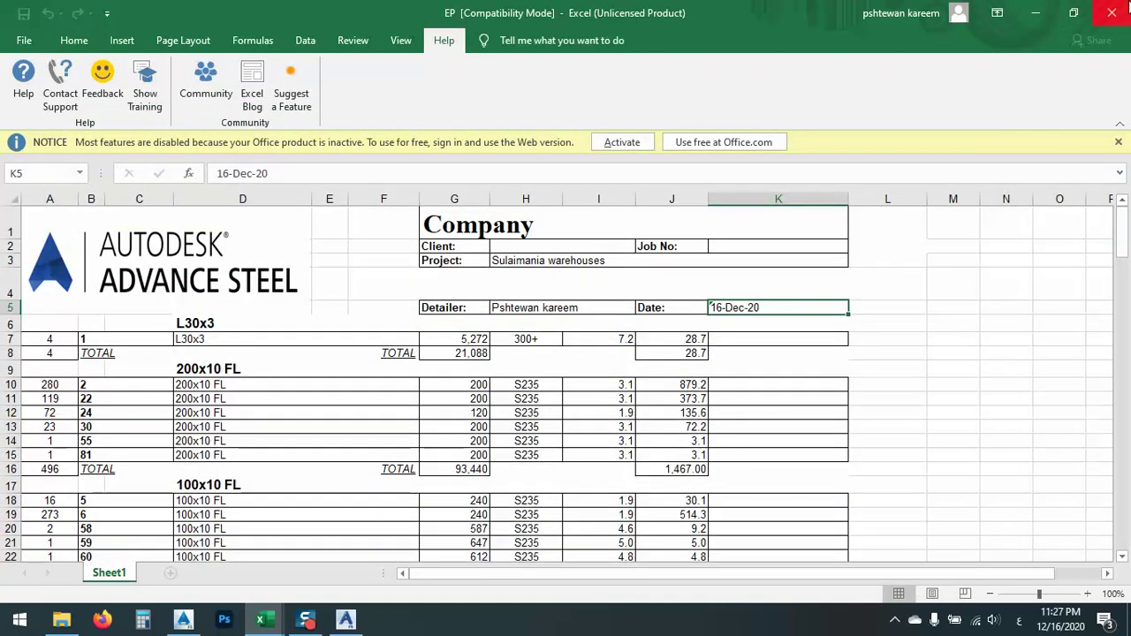
scroll(323, 232, "down", 20)
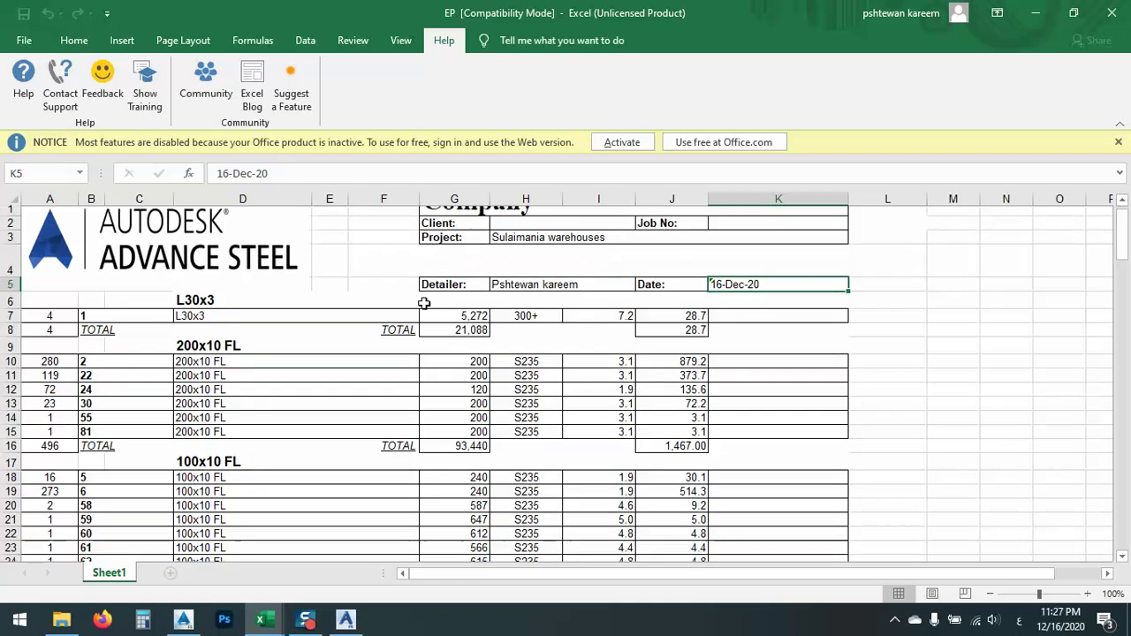
scroll(196, 494, "down", 16)
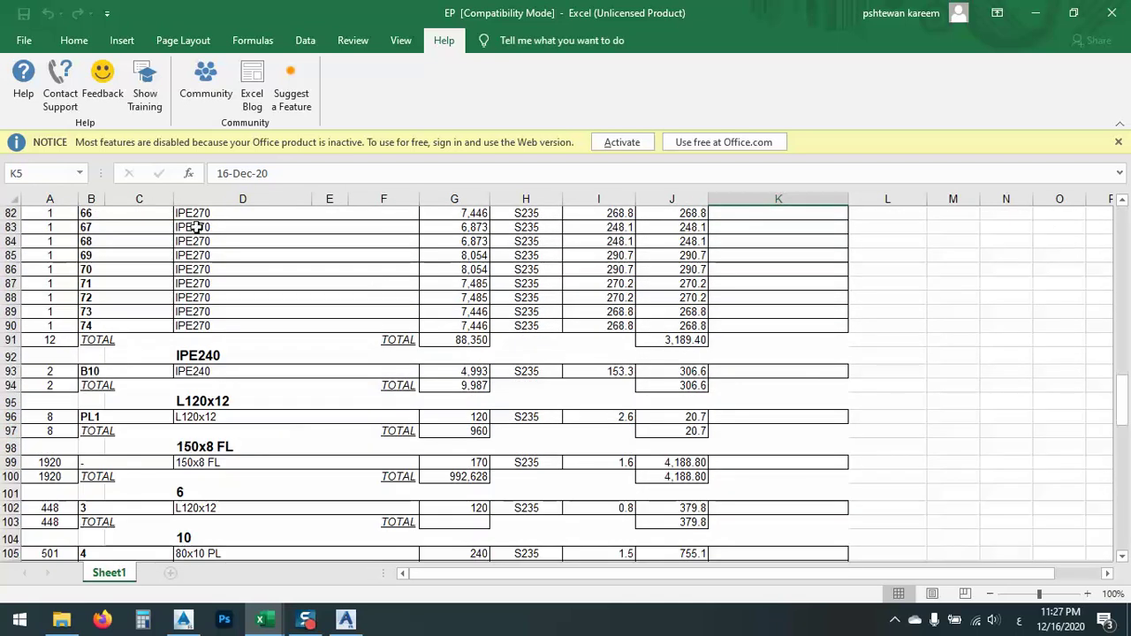
scroll(196, 498, "down", 5)
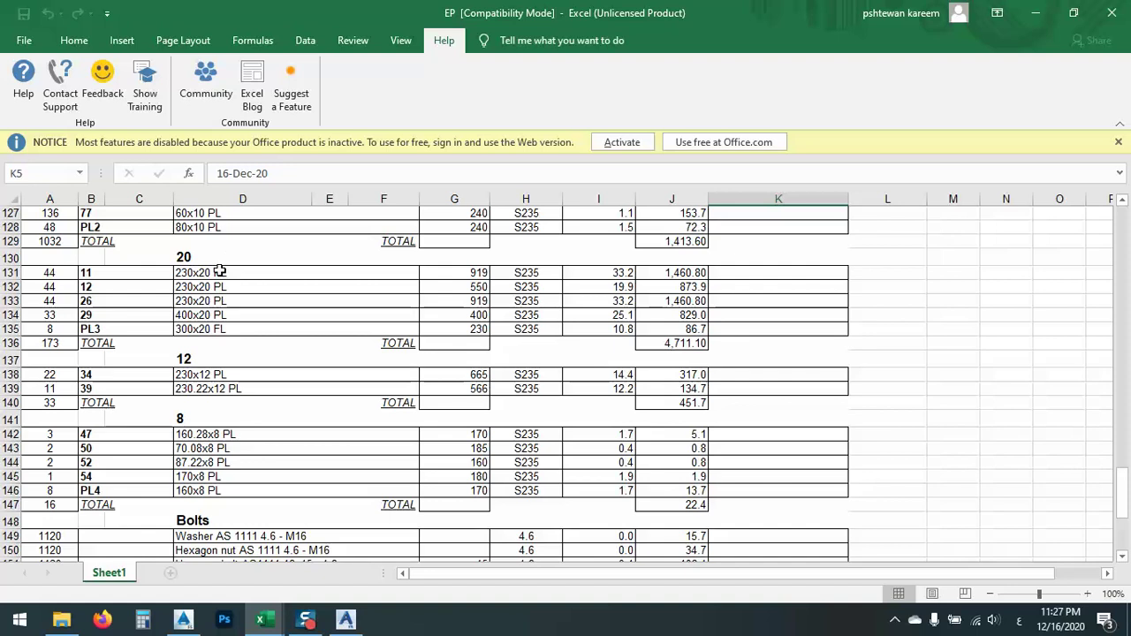
scroll(213, 364, "down", 9)
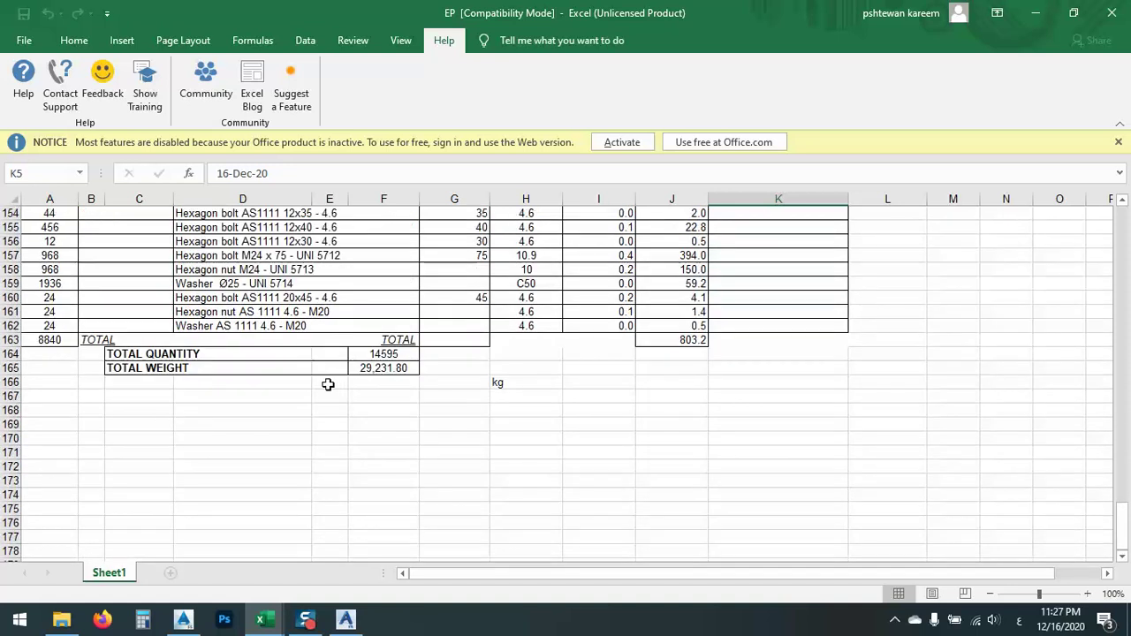
scroll(389, 393, "up", 20)
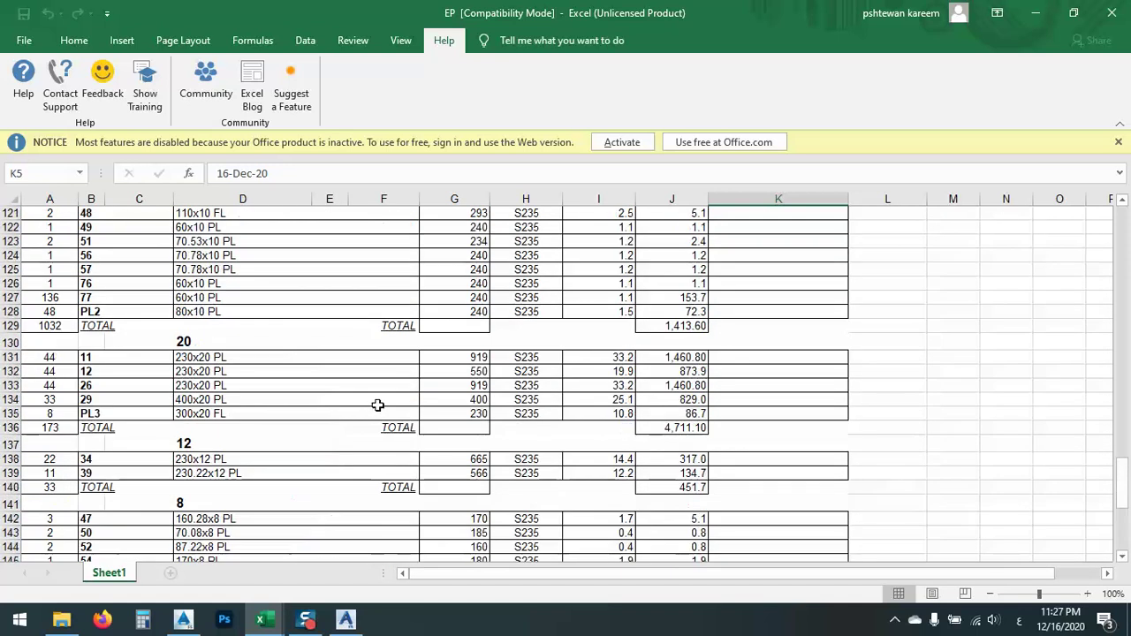
scroll(232, 363, "up", 20)
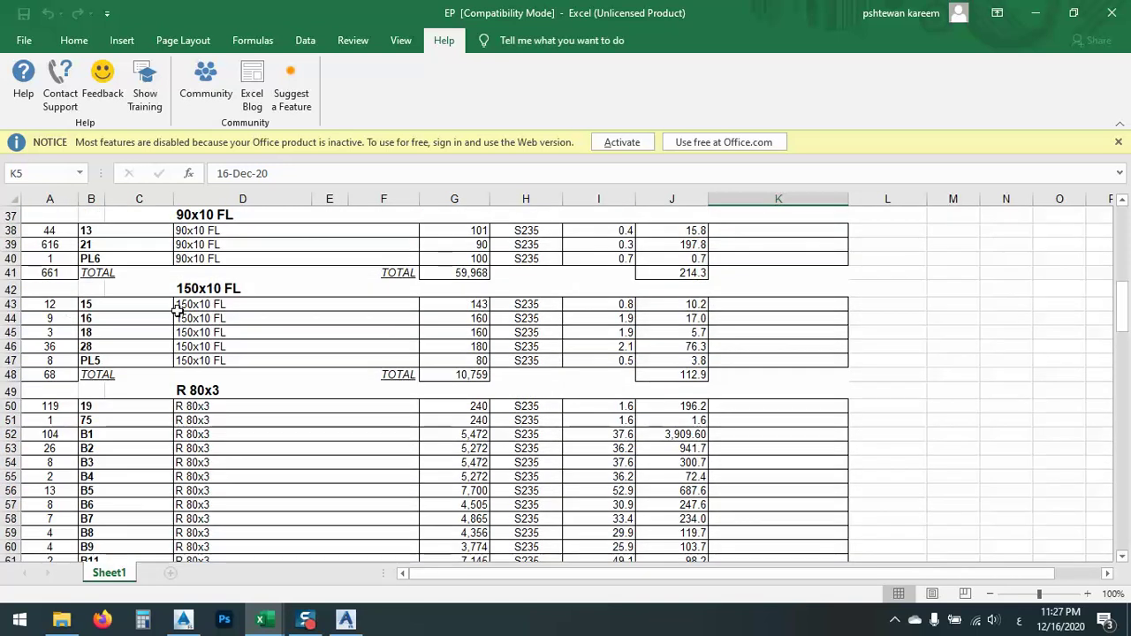
- Close the EP workbook and the Material list summary report window, discarding the unsaved report
scroll(143, 321, "up", 8)
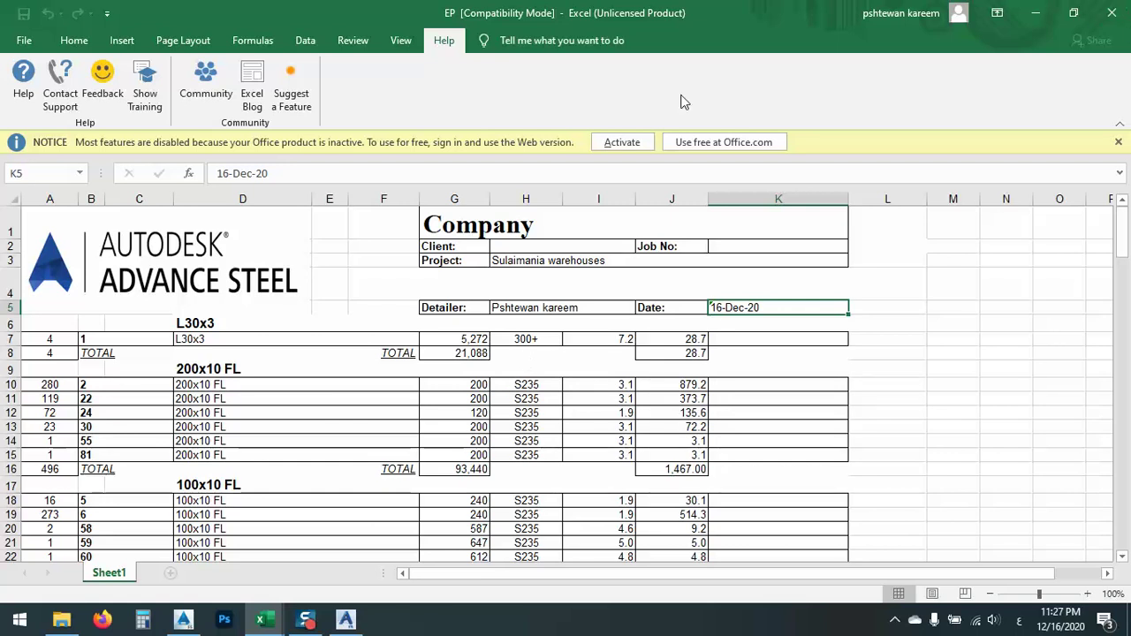
left_click(1104, 16)
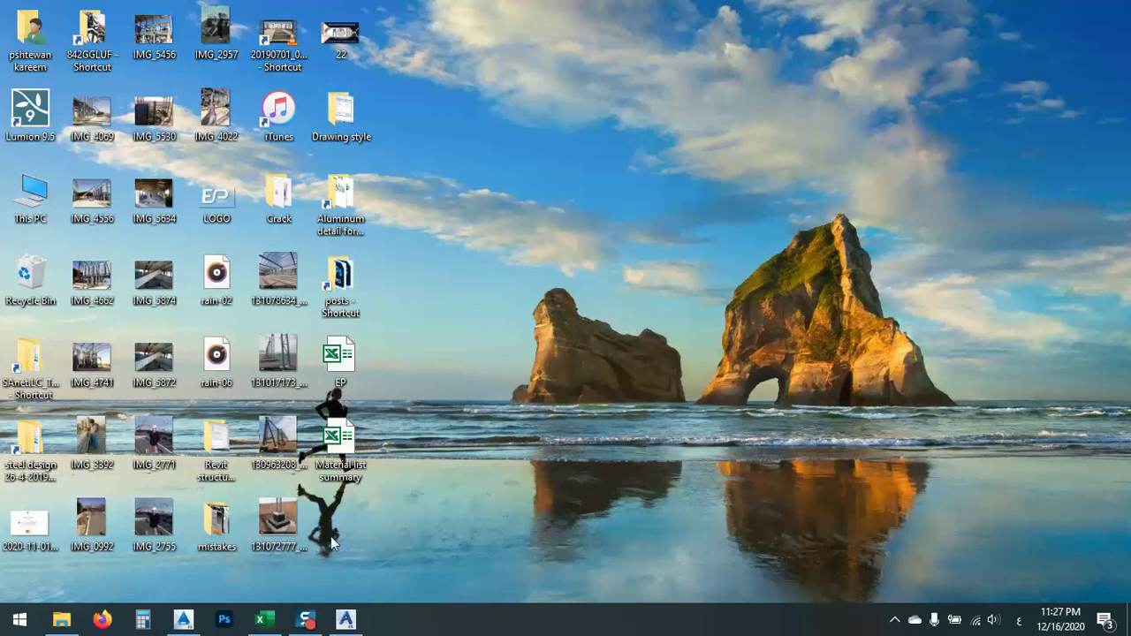
left_click(346, 620)
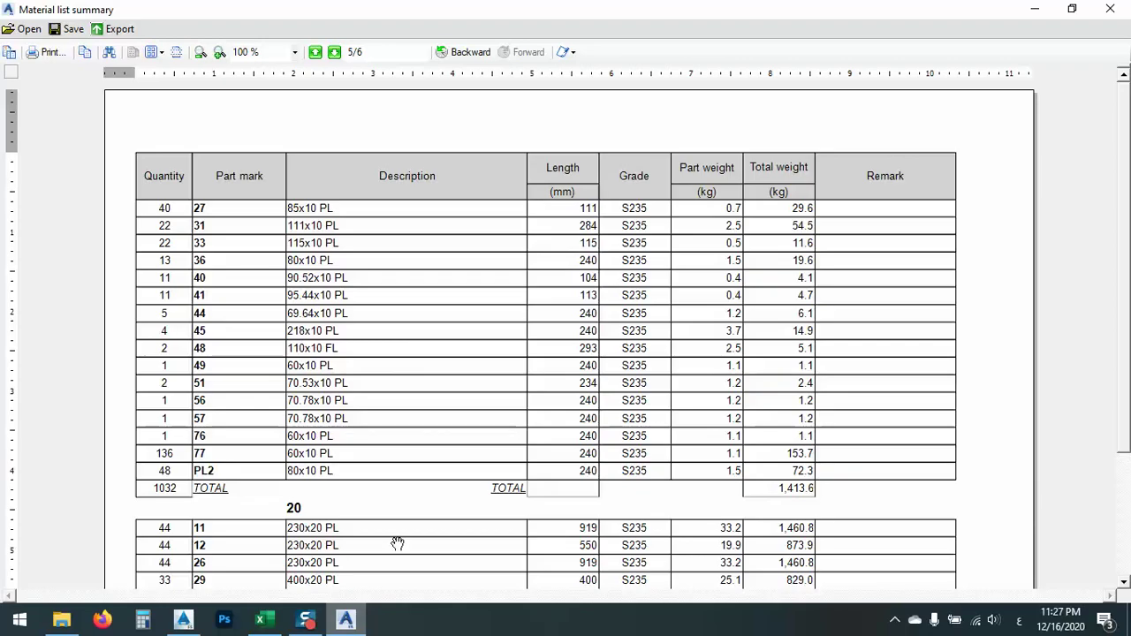
left_click(1110, 8)
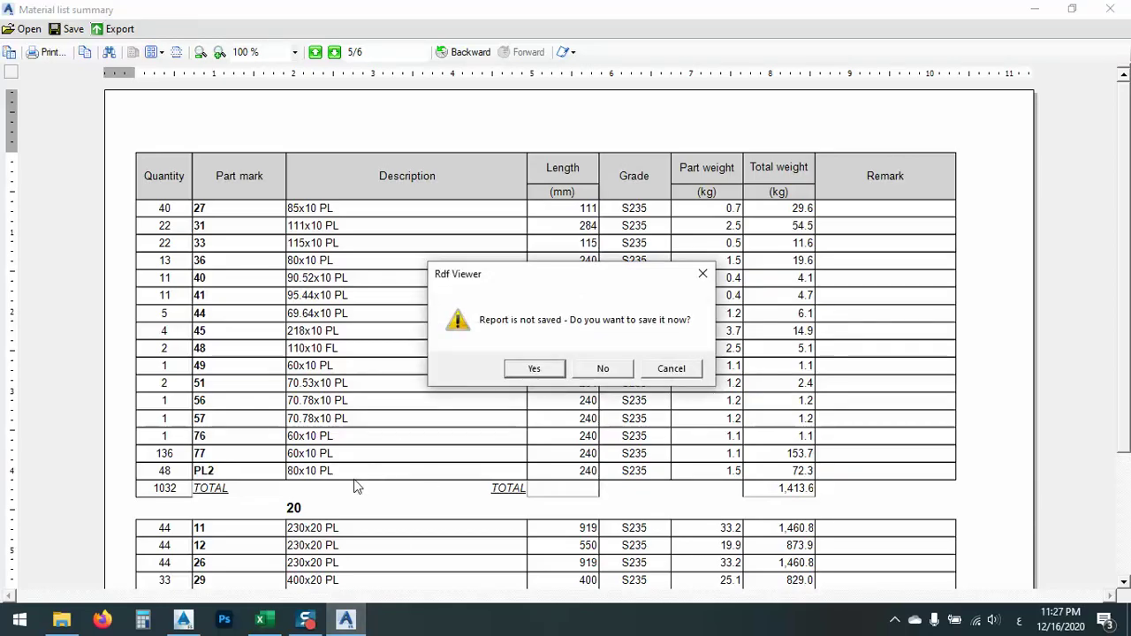
left_click(610, 368)
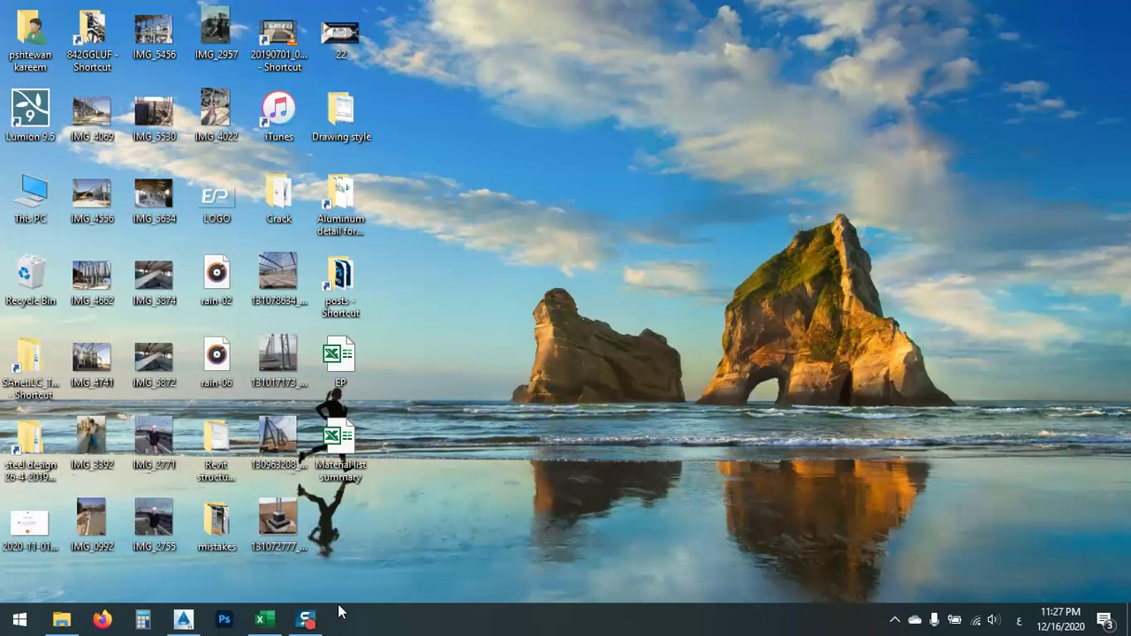
- Return to Advance Steel, open the BOM Template Editor and select the Material list summary template in the Part list folder
left_click(183, 619)
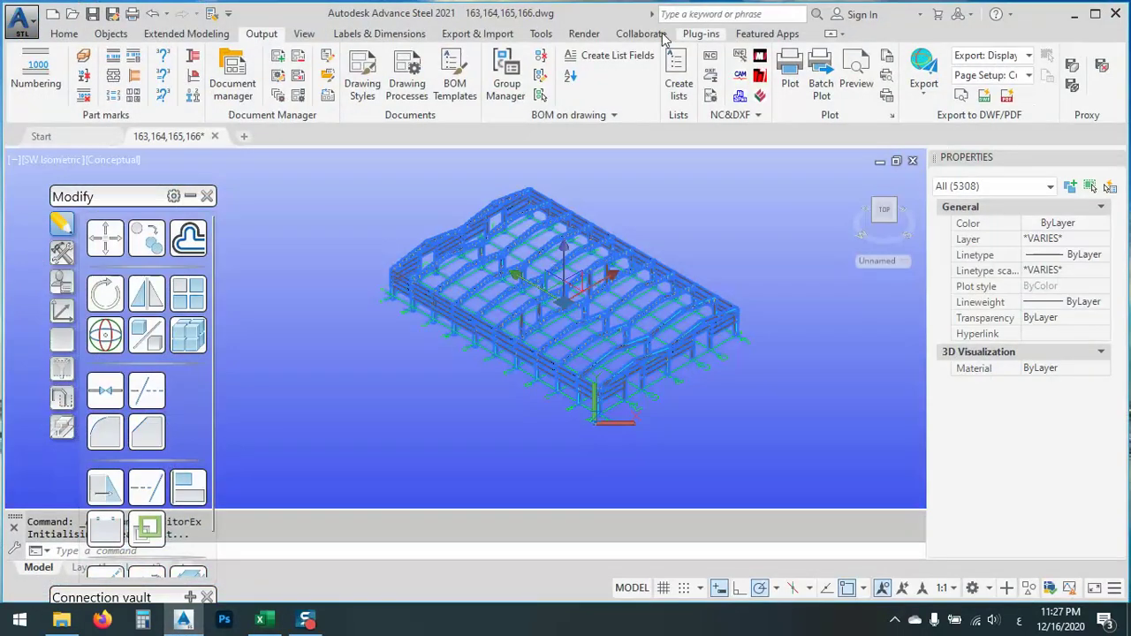
left_click(327, 59)
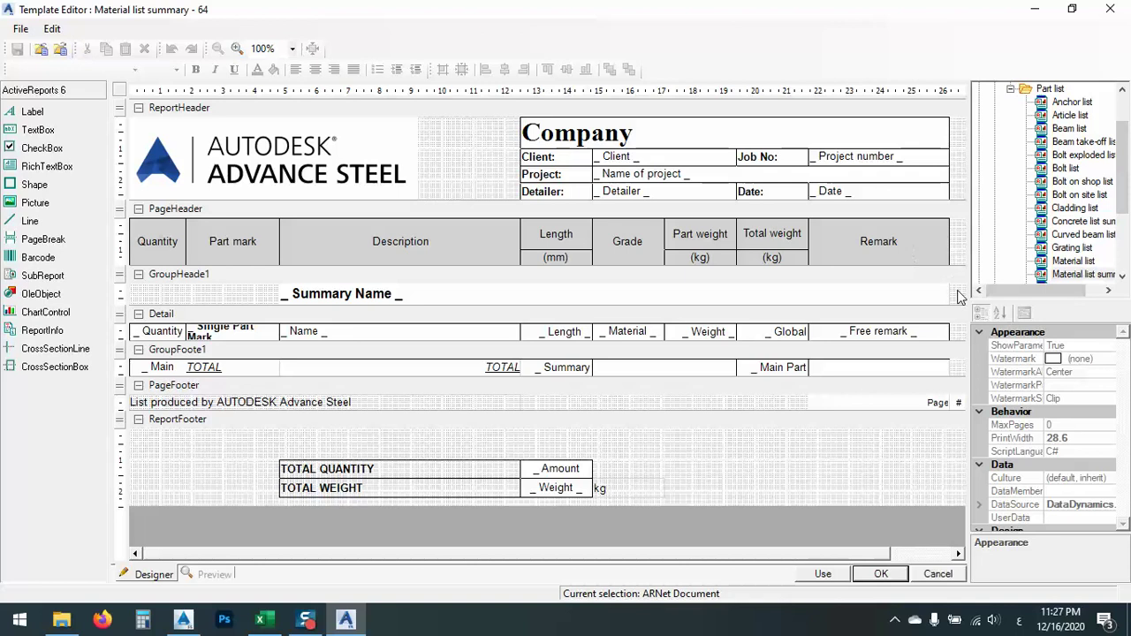
left_click(1073, 274)
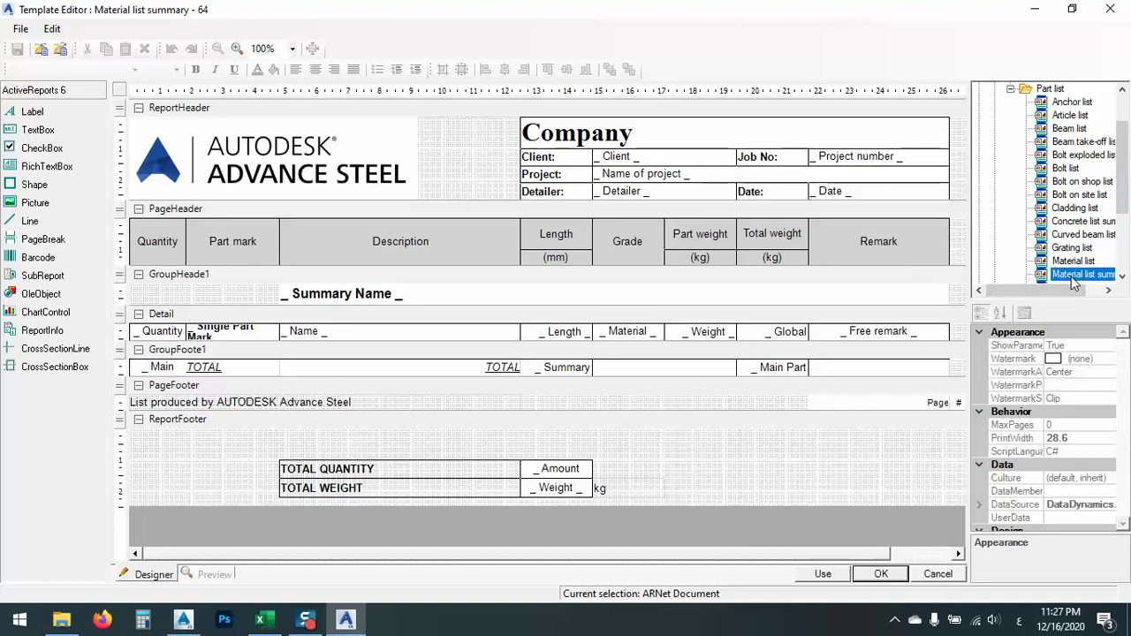
- Copy the Material list summary template to the User database under the name EP-fMaterial list summary
right_click(1074, 276)
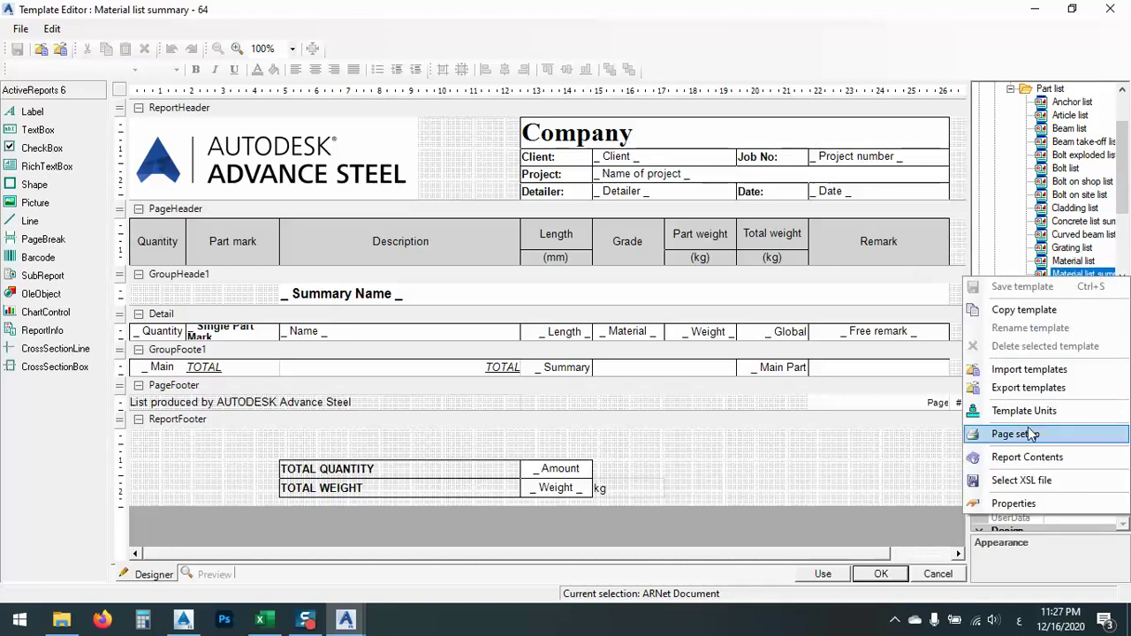
left_click(1024, 309)
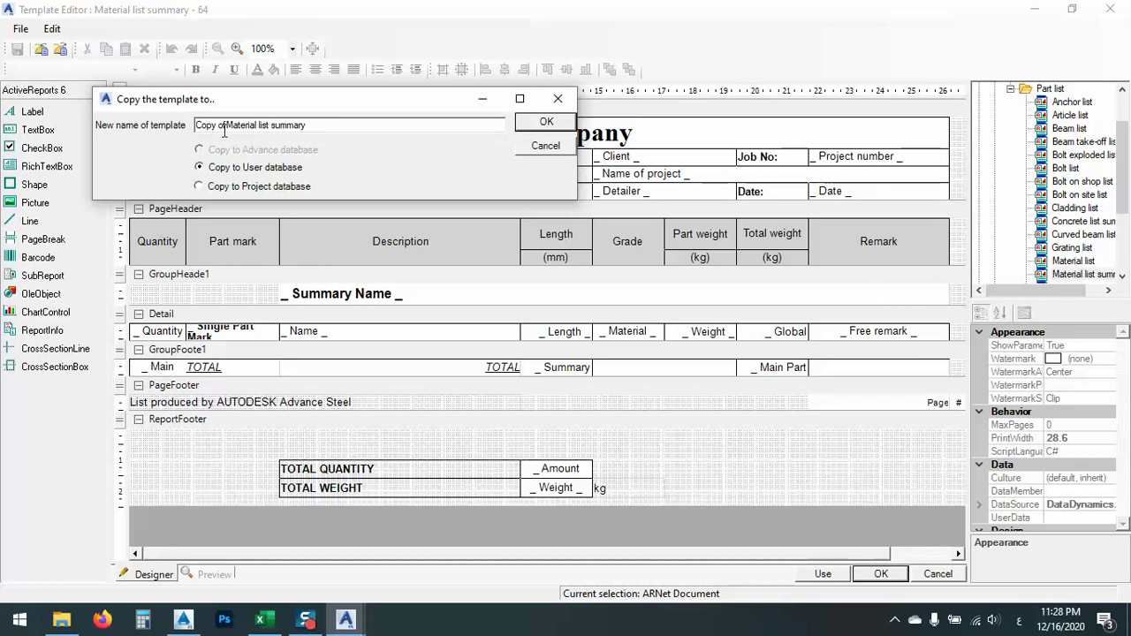
left_click_drag(226, 126, 48, 130)
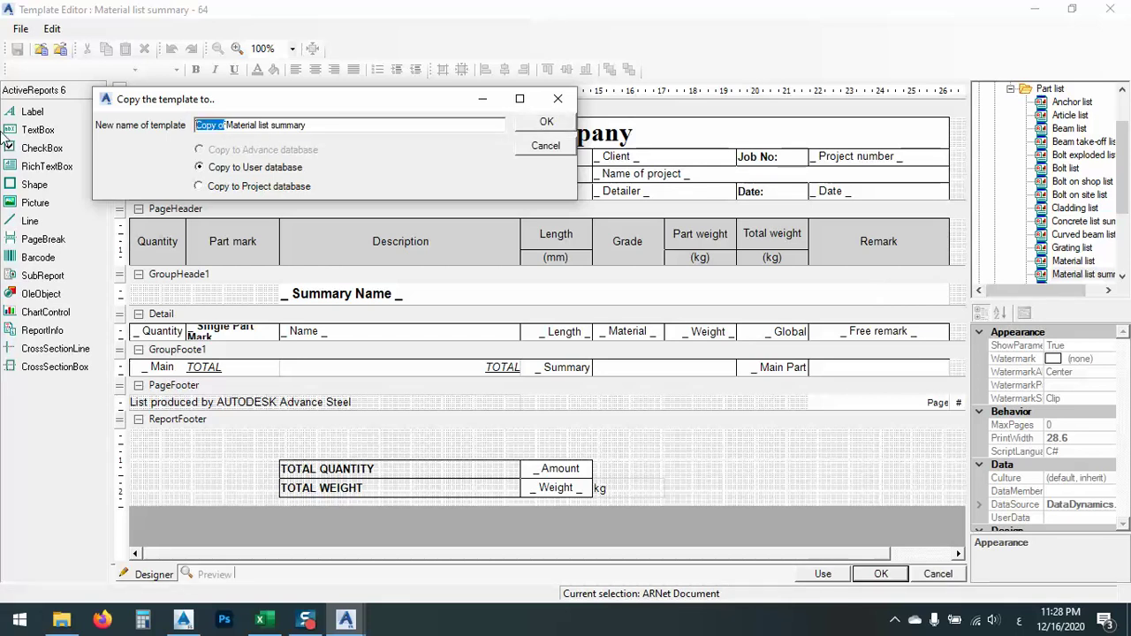
type("1-")
key("BackSpace")
key("BackSpace")
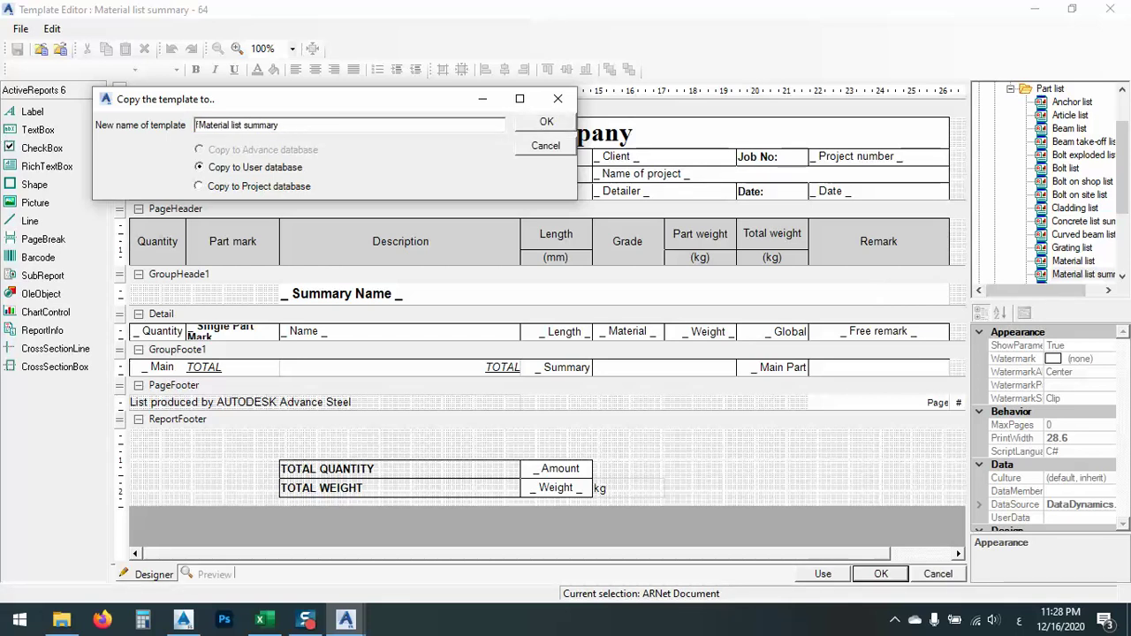
type("EP")
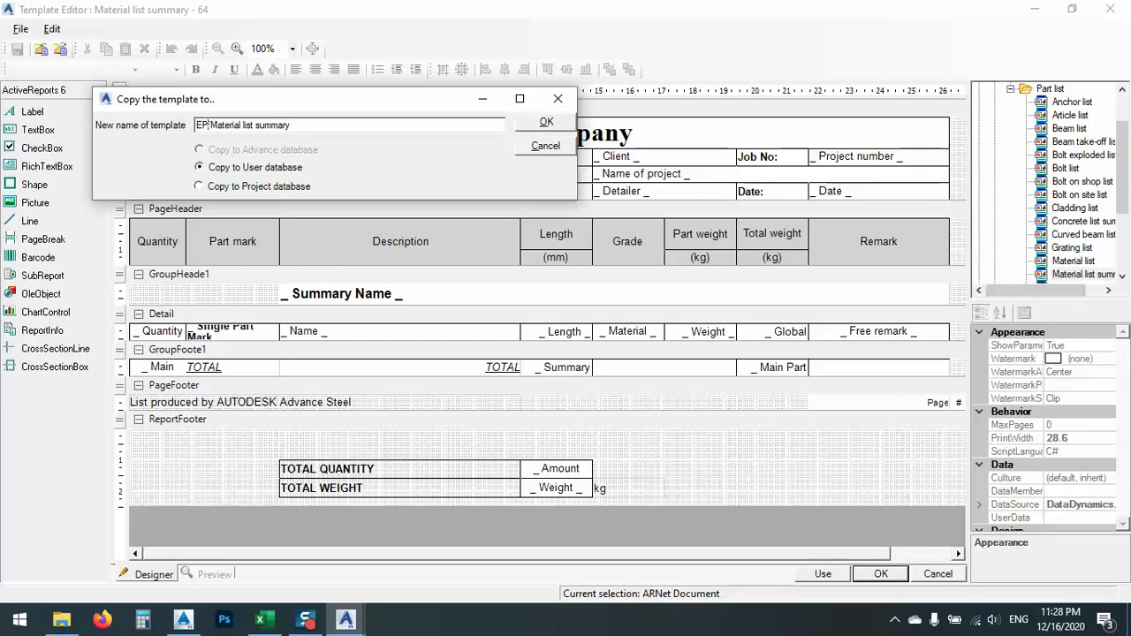
type("-f")
left_click(545, 124)
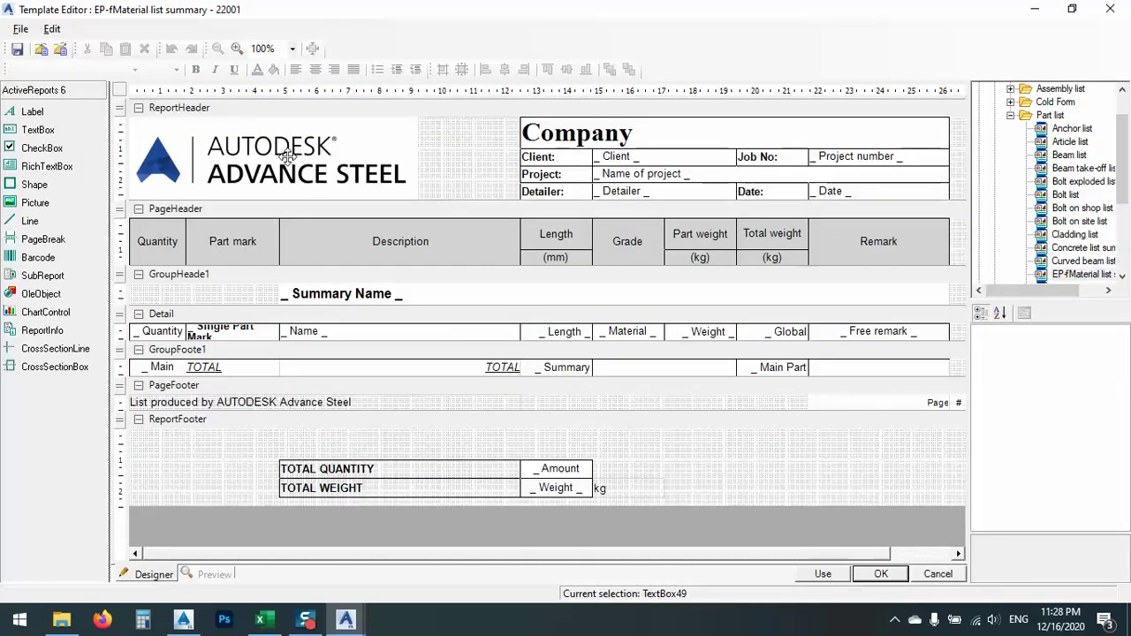
- Set the background color of the Quantity column header in the PageHeader section to light green
left_click(248, 148)
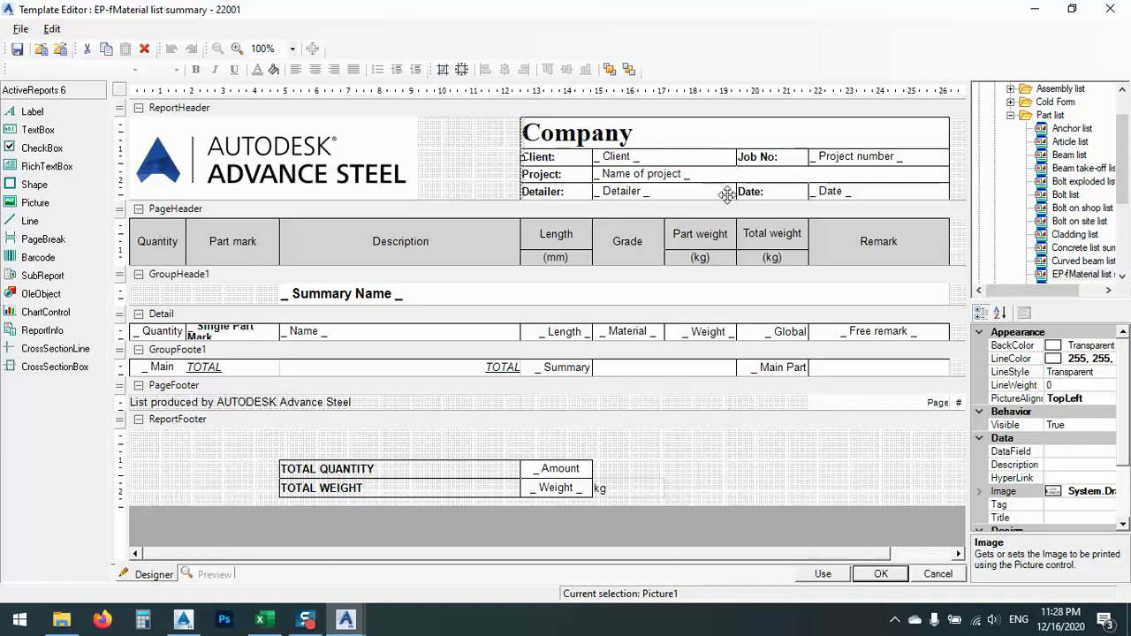
left_click(159, 240)
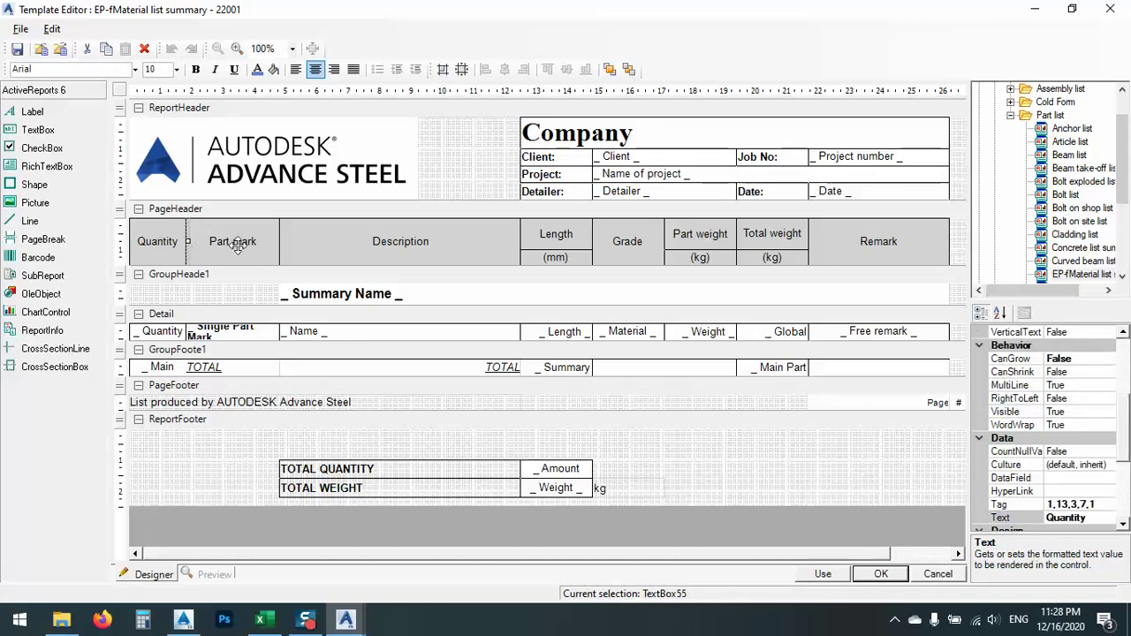
scroll(1093, 425, "up", 4)
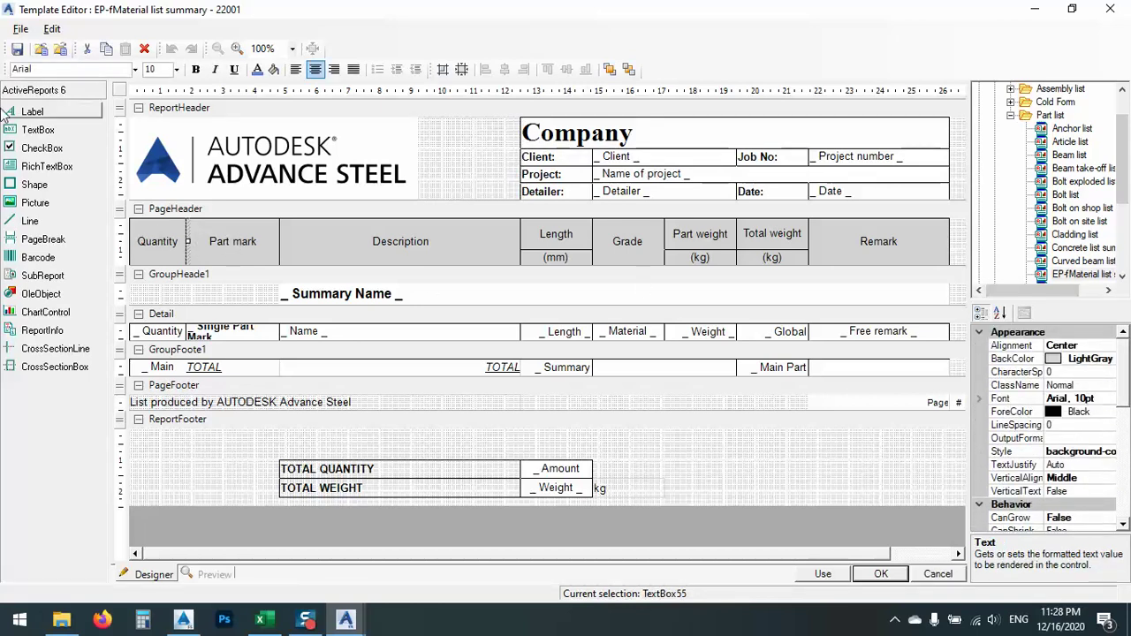
left_click(1080, 360)
left_click(1109, 360)
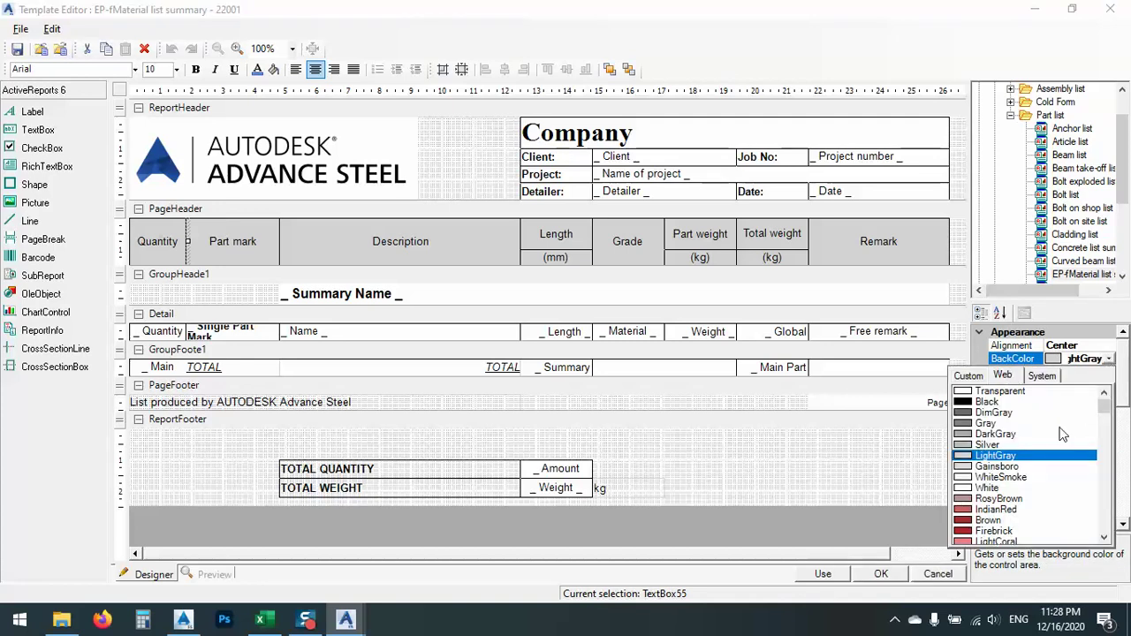
left_click(976, 380)
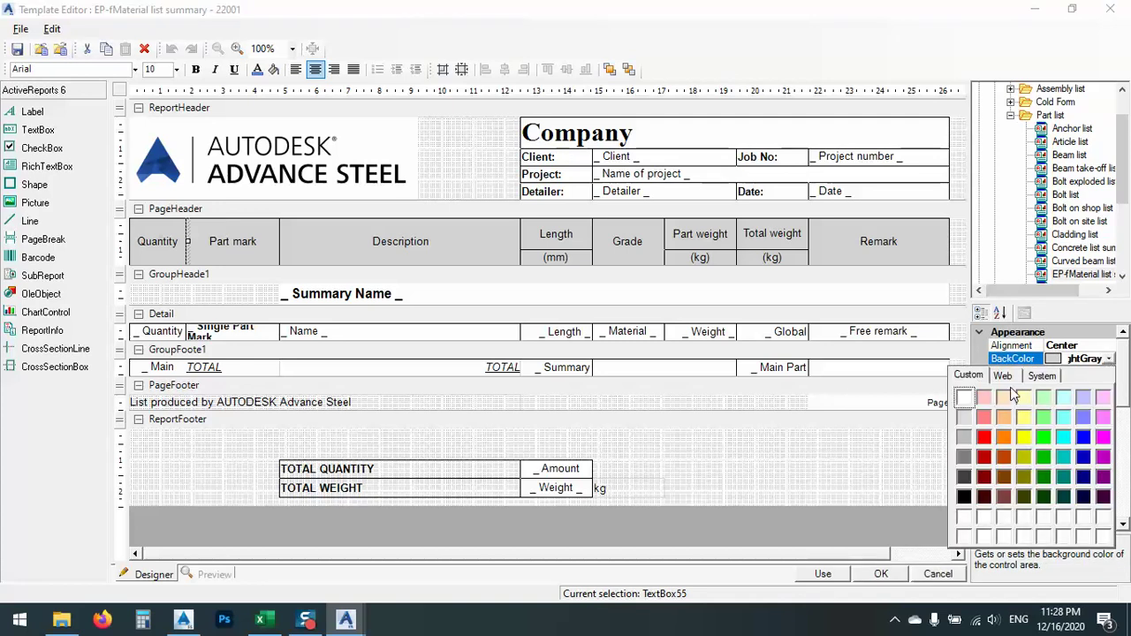
left_click(1003, 378)
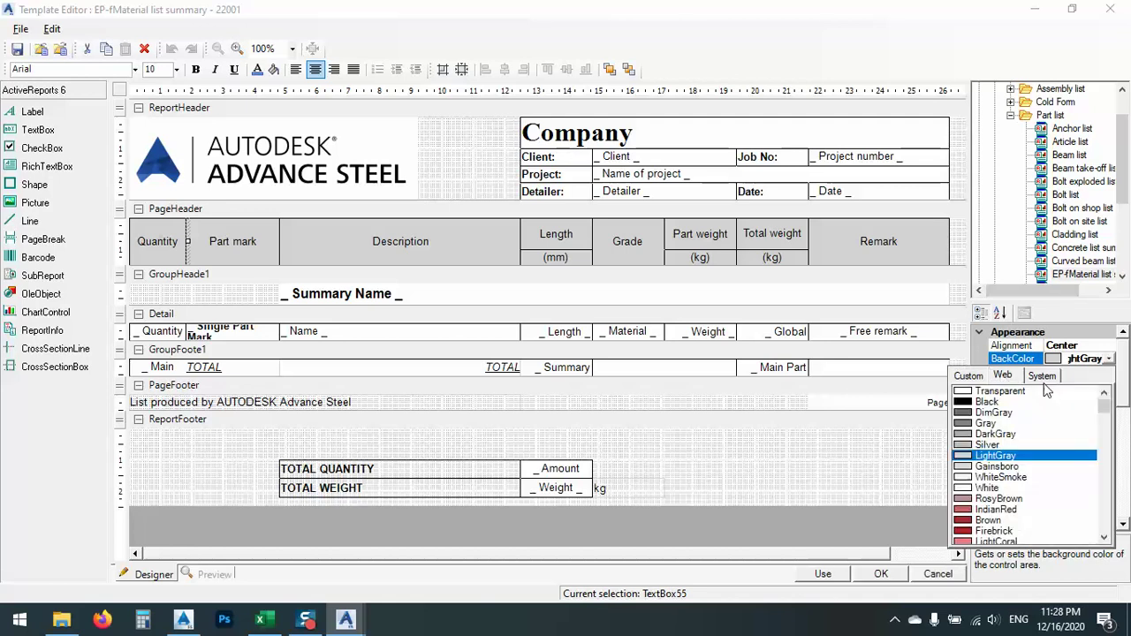
left_click(1042, 377)
left_click(969, 378)
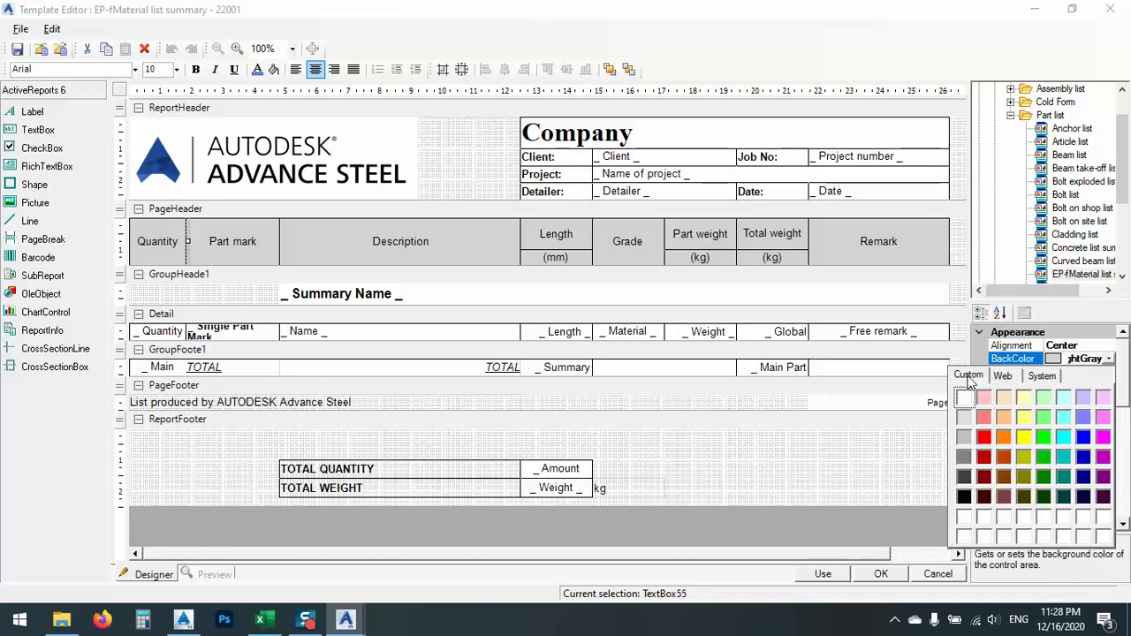
left_click(1004, 457)
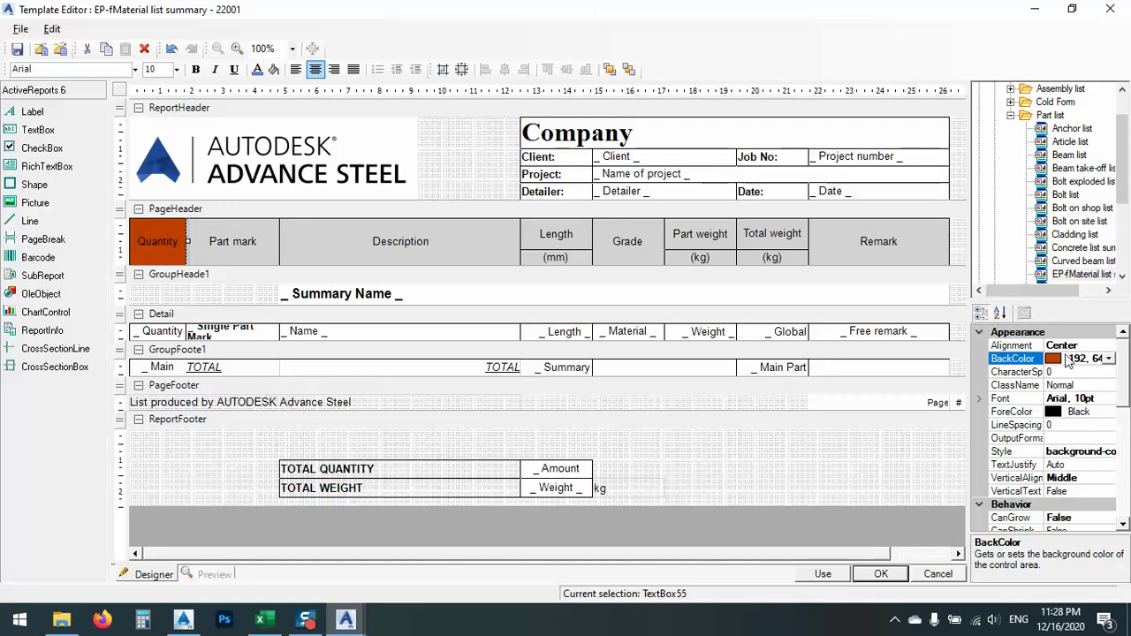
left_click(1110, 358)
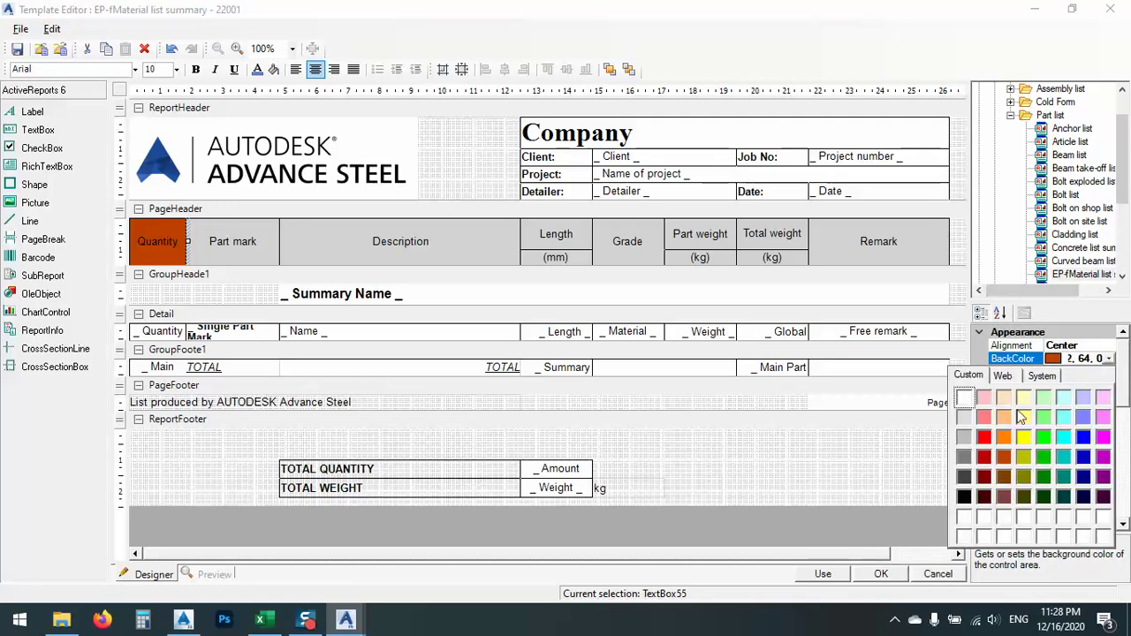
left_click(1044, 400)
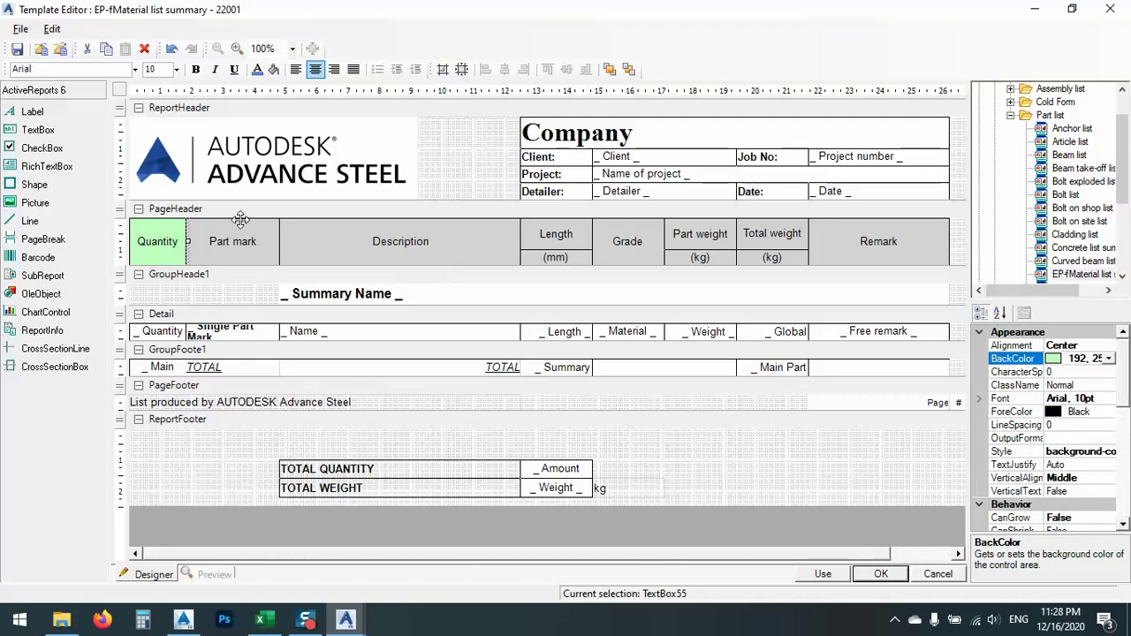
- Set the background color of the Part mark column header to light cyan
left_click(1100, 361)
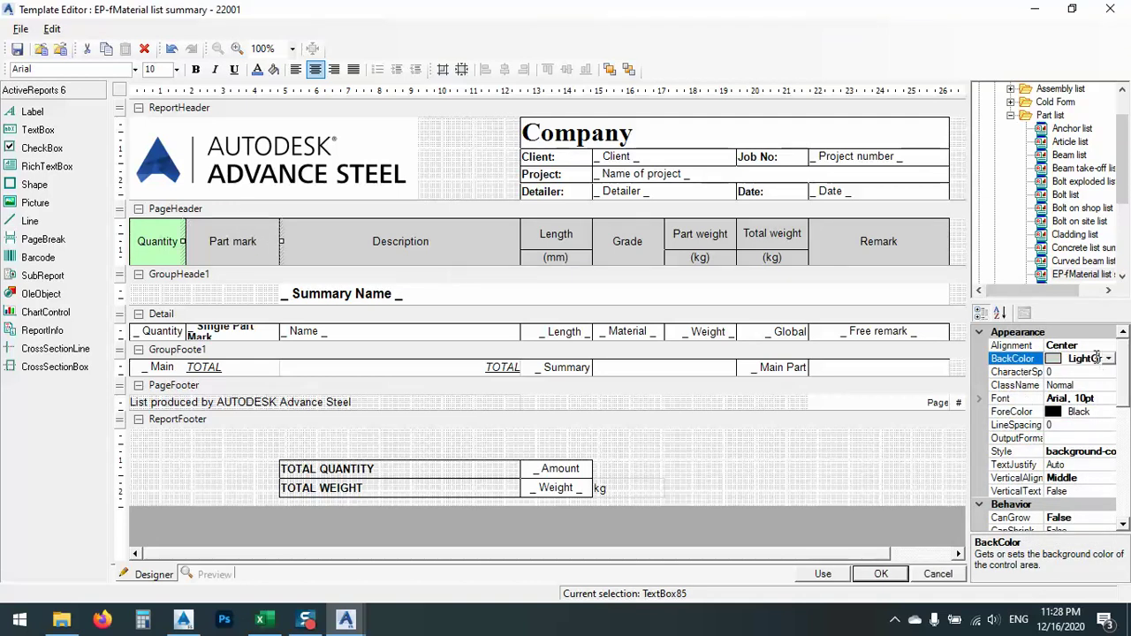
left_click(1110, 360)
left_click(969, 375)
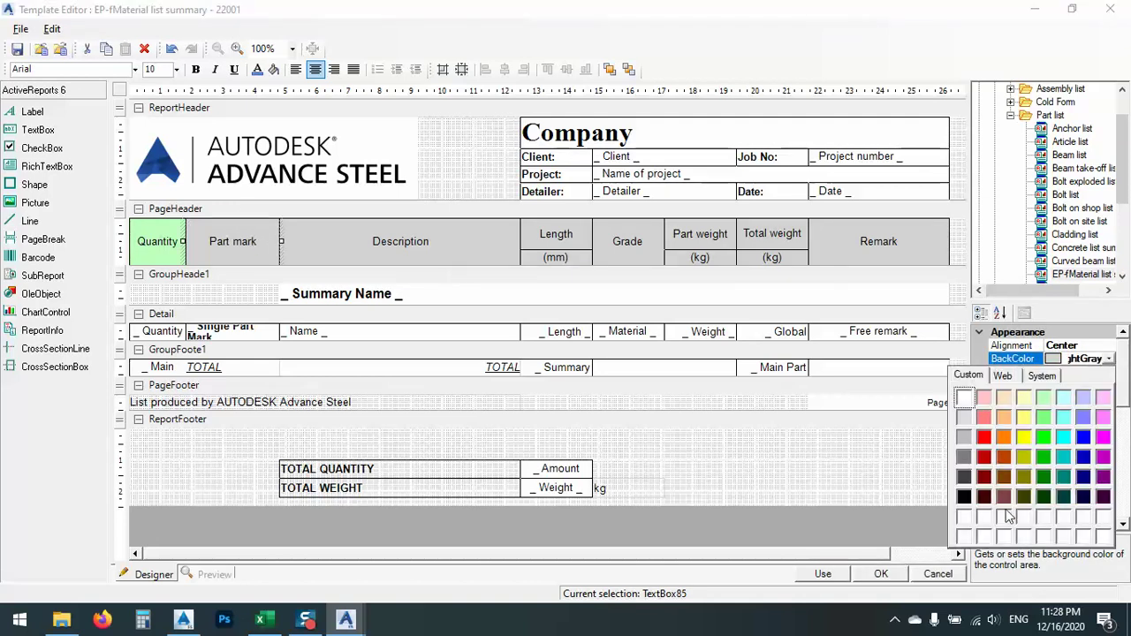
left_click(1063, 398)
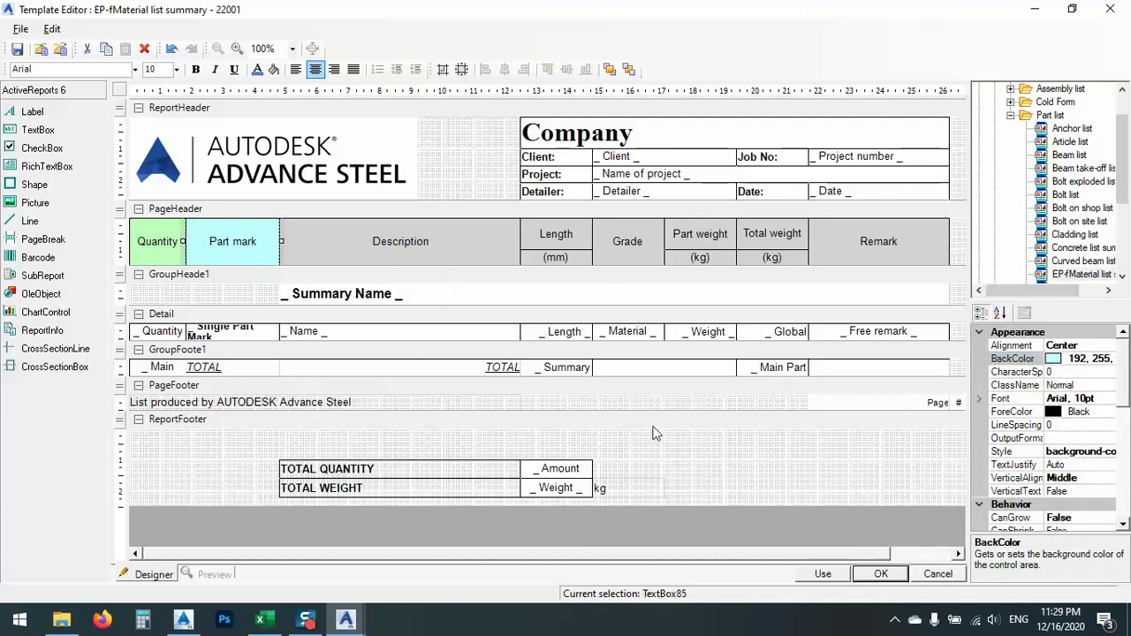
- Compare the template's PageFooter text with the footer in row 124 of the exported Material list summary workbook in Excel, then return to the template
left_click(367, 386)
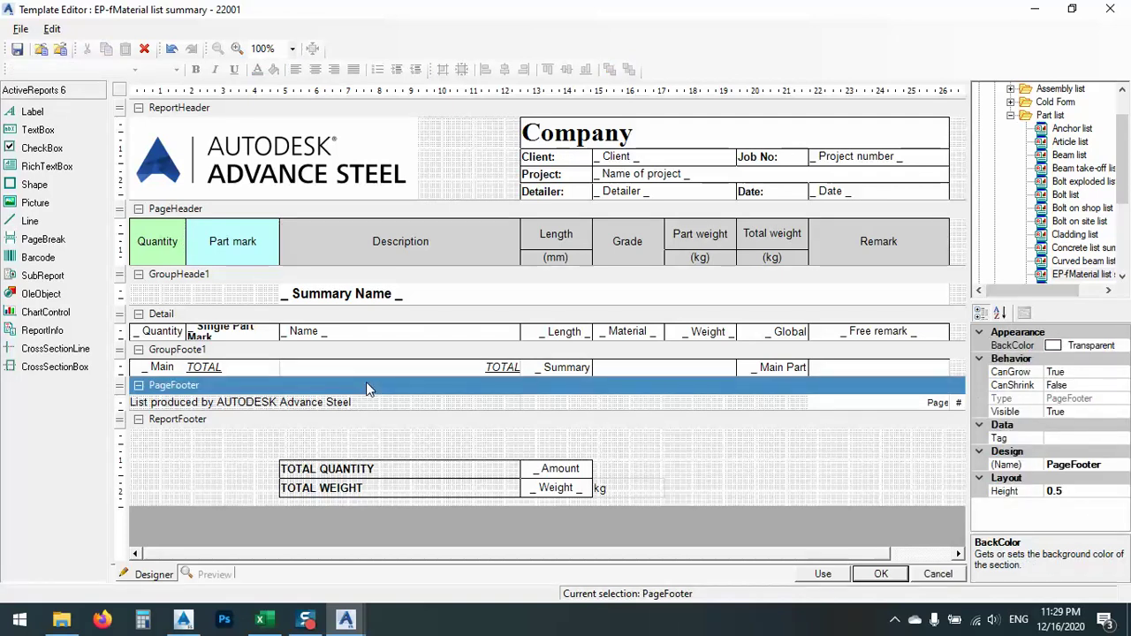
left_click(162, 402)
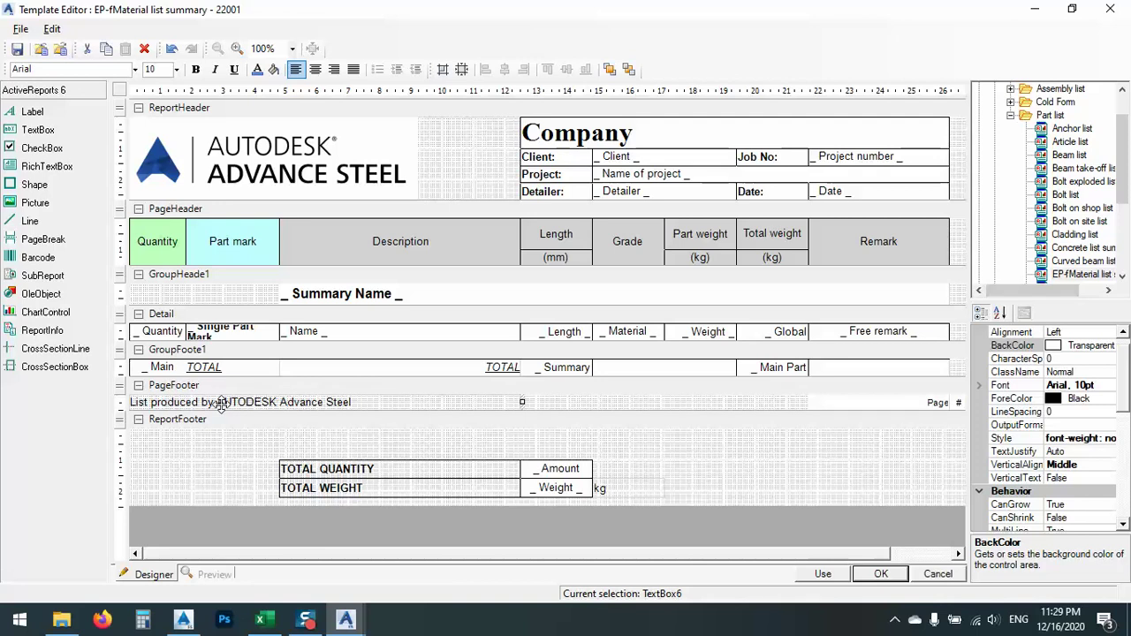
left_click(261, 618)
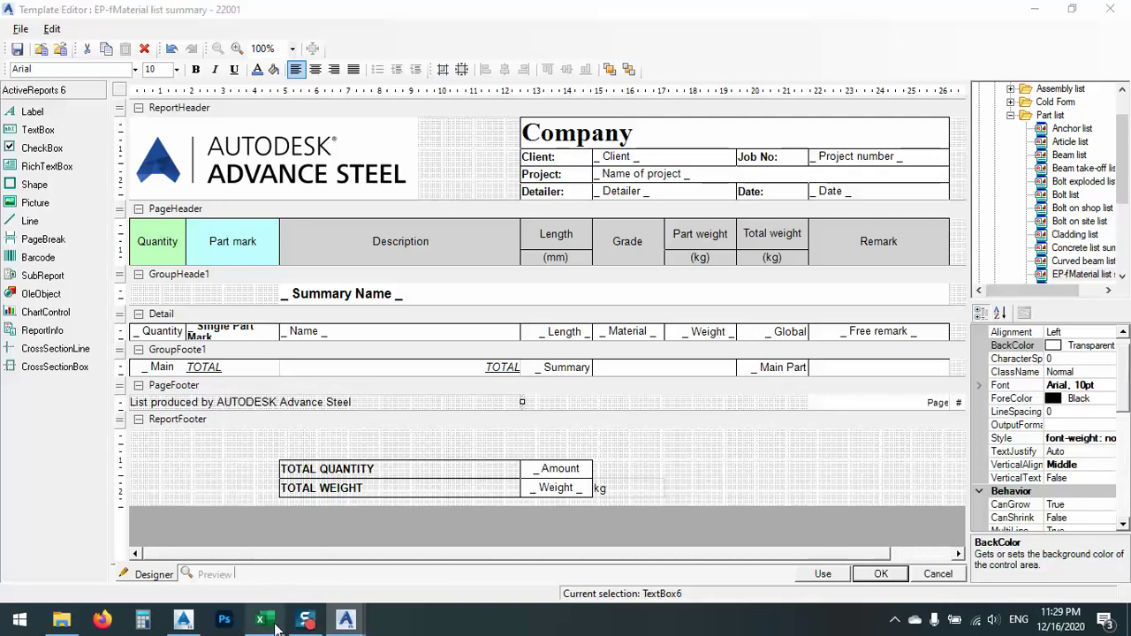
scroll(344, 412, "down", 7)
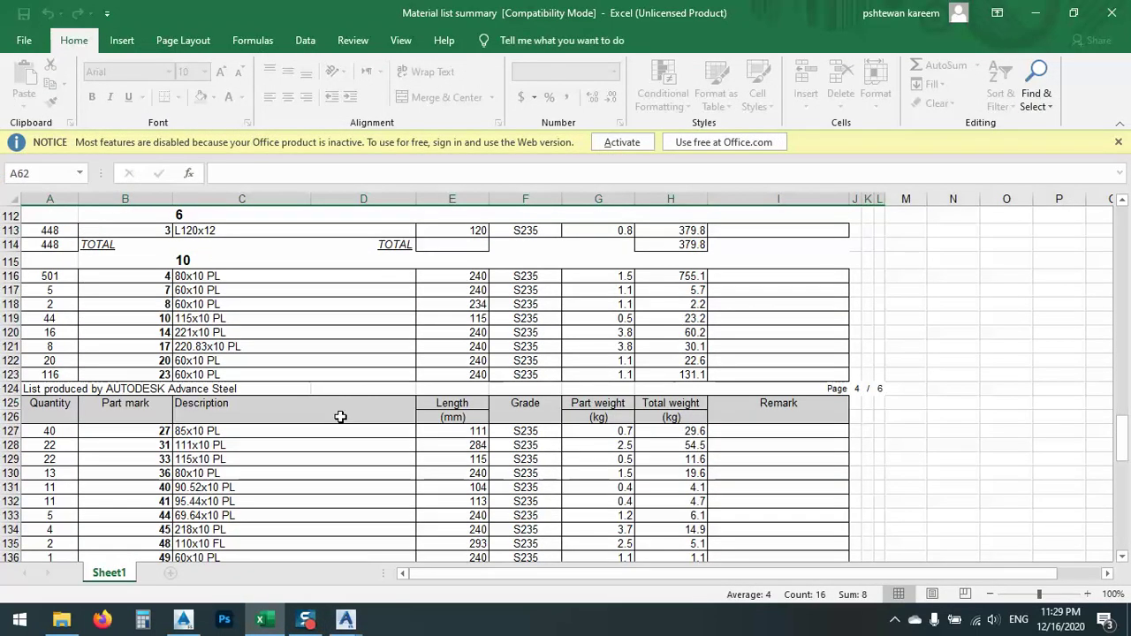
left_click_drag(11, 389, 566, 400)
left_click_drag(872, 395, 872, 389)
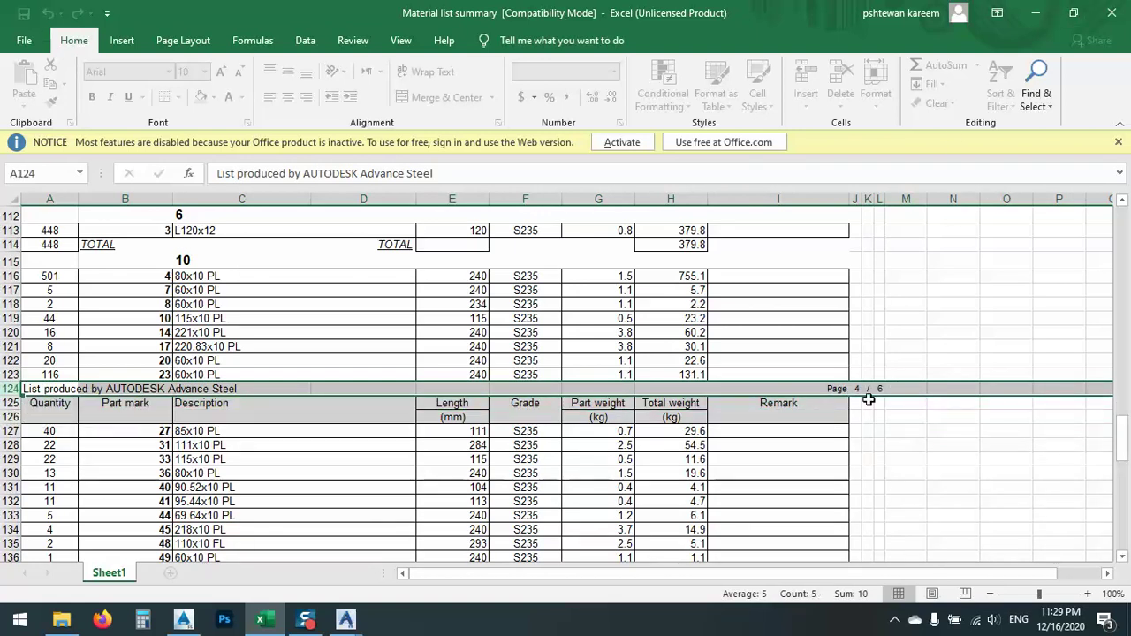
left_click(1036, 13)
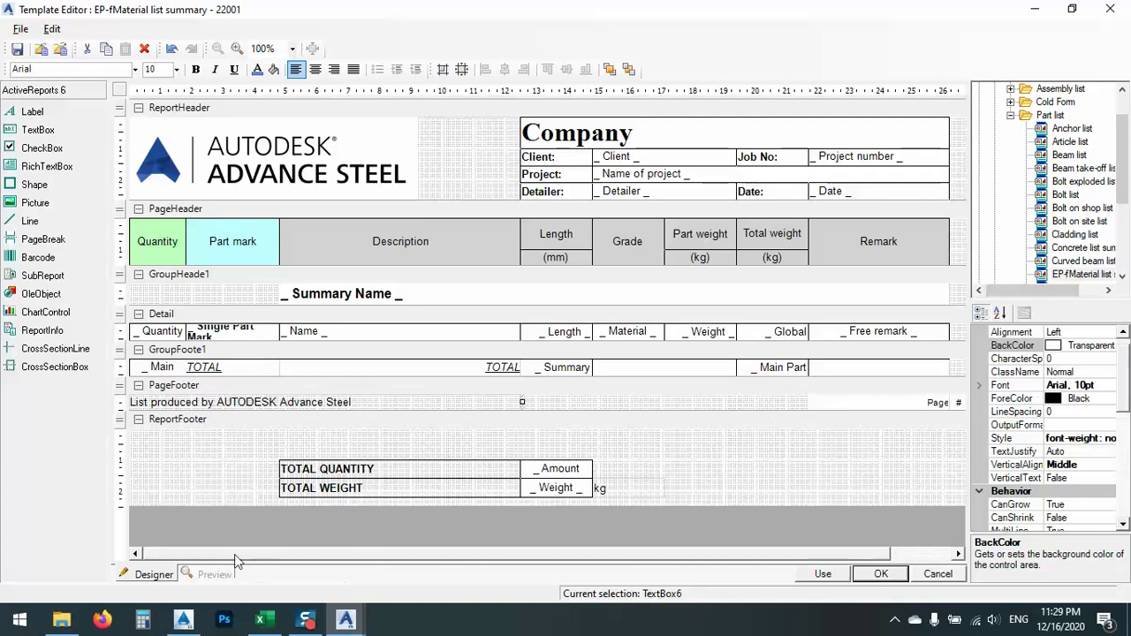
- Increase the PageFooter section's height and delete its "List produced by AUTODESK Advance Steel" text box
left_click_drag(829, 554, 727, 557)
left_click_drag(122, 420, 121, 448)
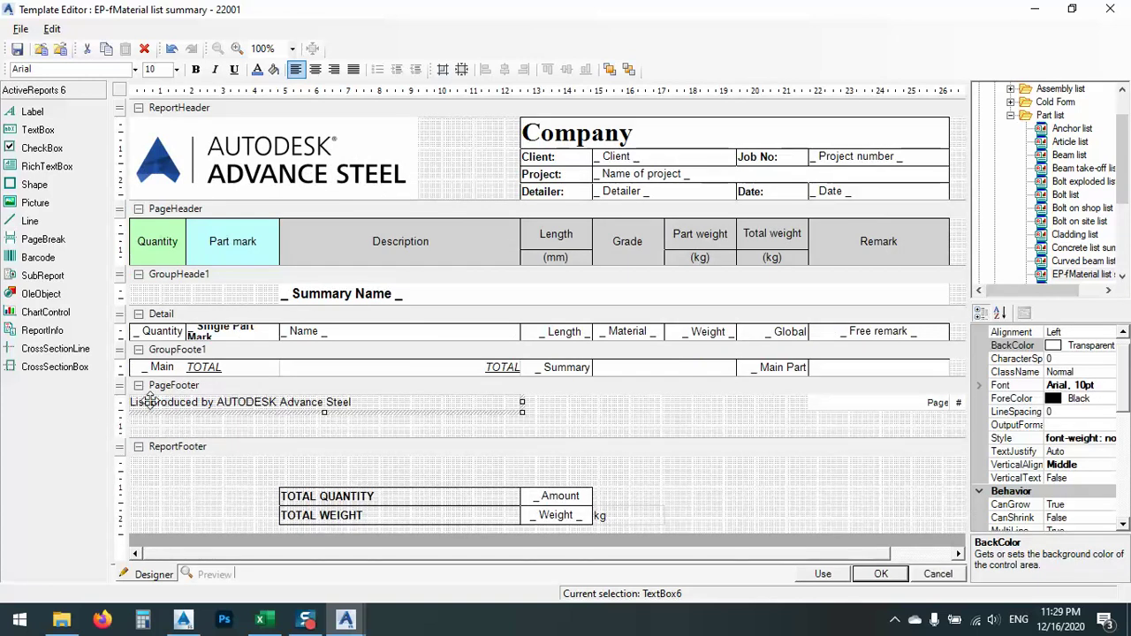
key("Delete")
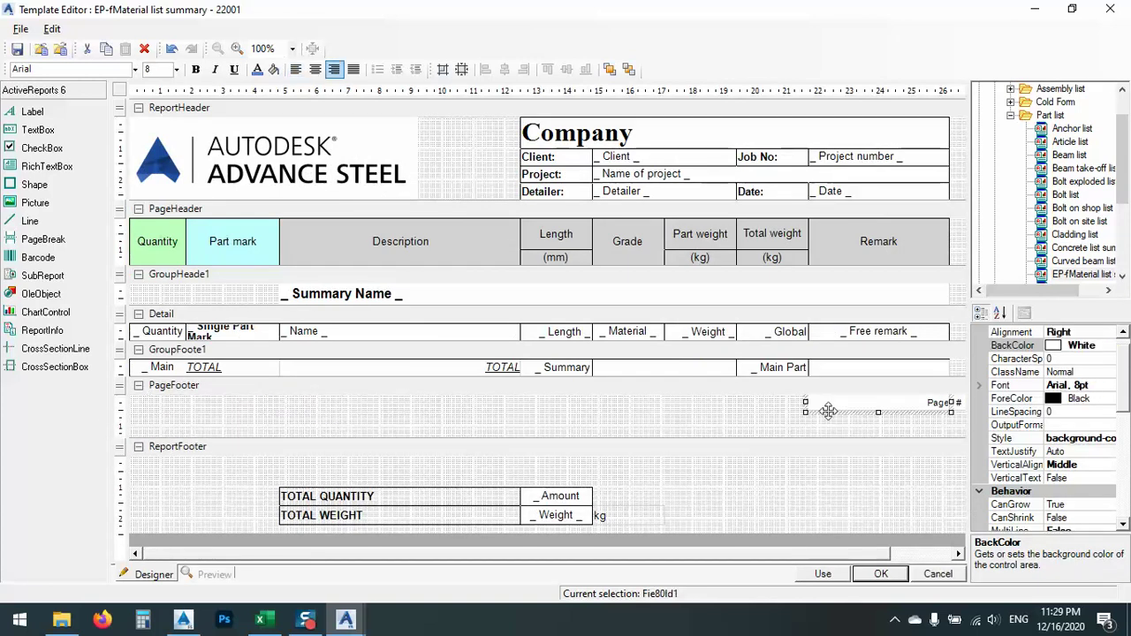
- Remove the remaining page-number fields ("Page", "#", "/" and "to") from the PageFooter section
left_click_drag(834, 407, 602, 407)
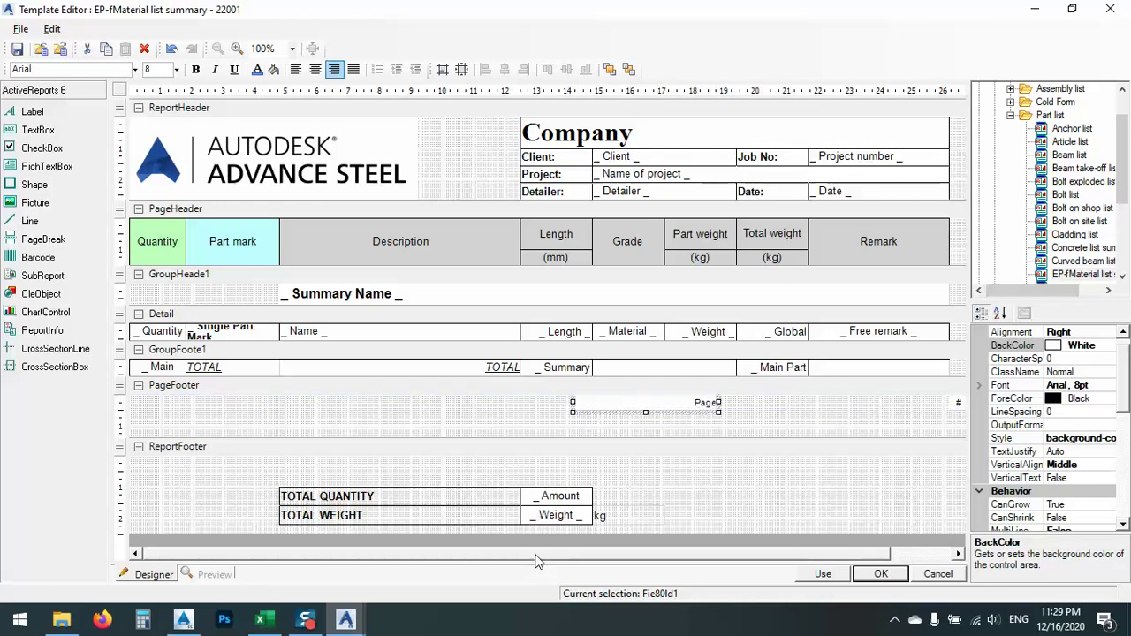
left_click_drag(539, 555, 698, 554)
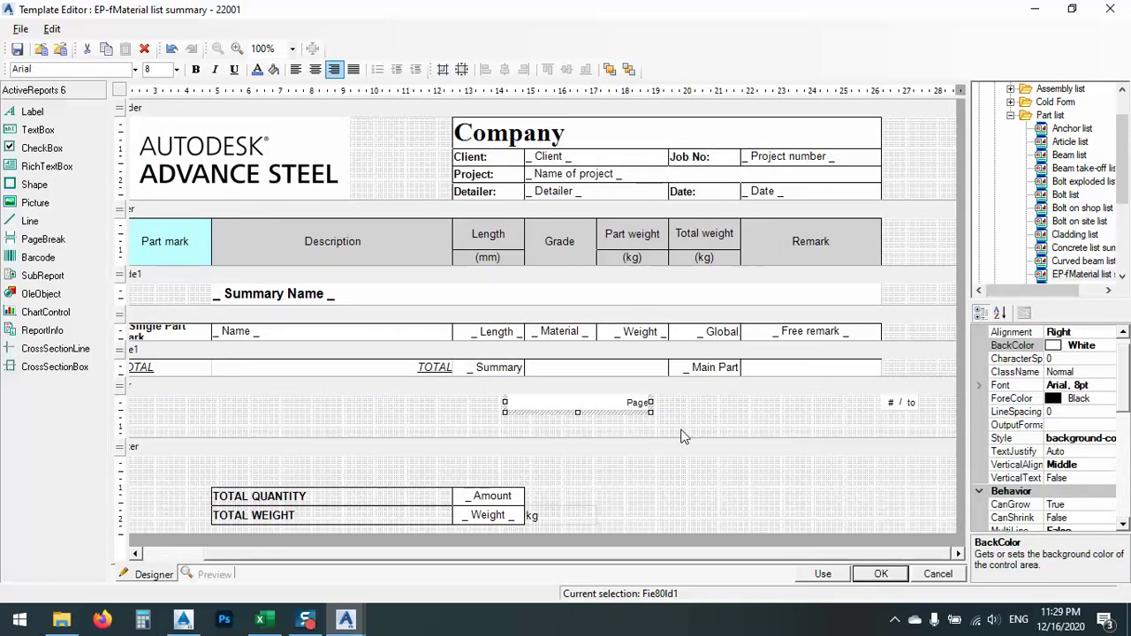
left_click(910, 405)
key("ctrl+r")
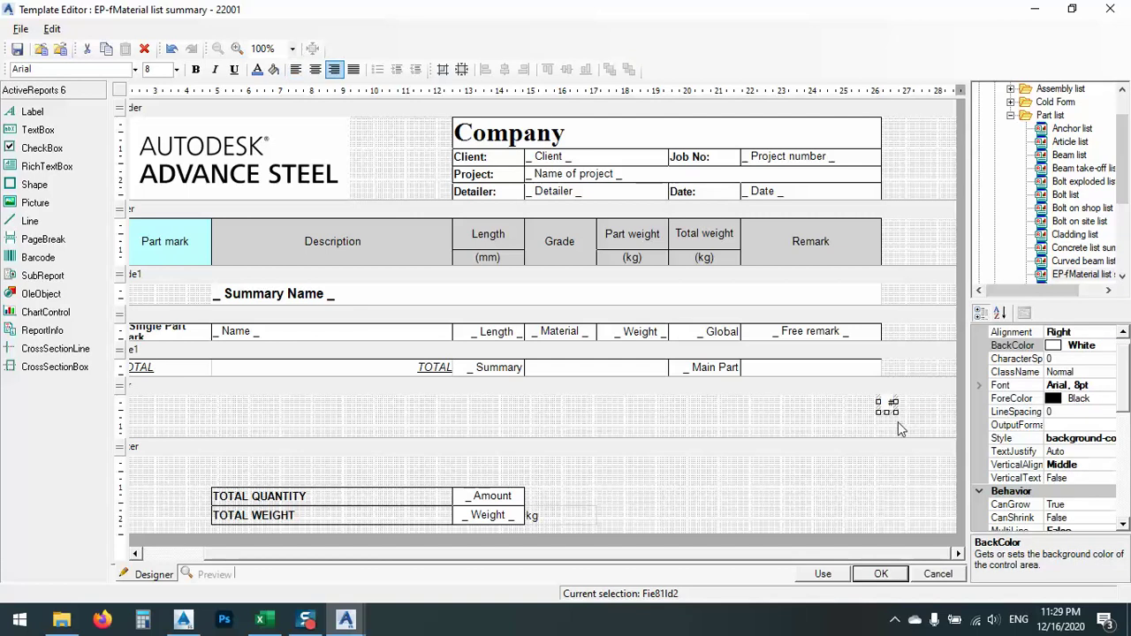
left_click(898, 419)
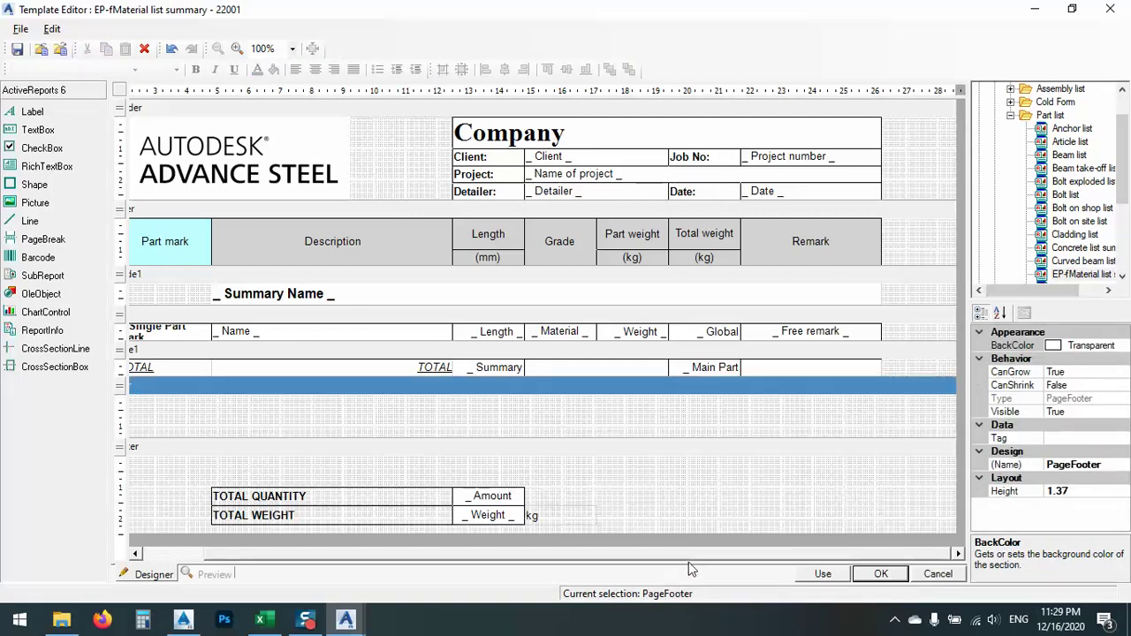
left_click_drag(671, 555, 602, 555)
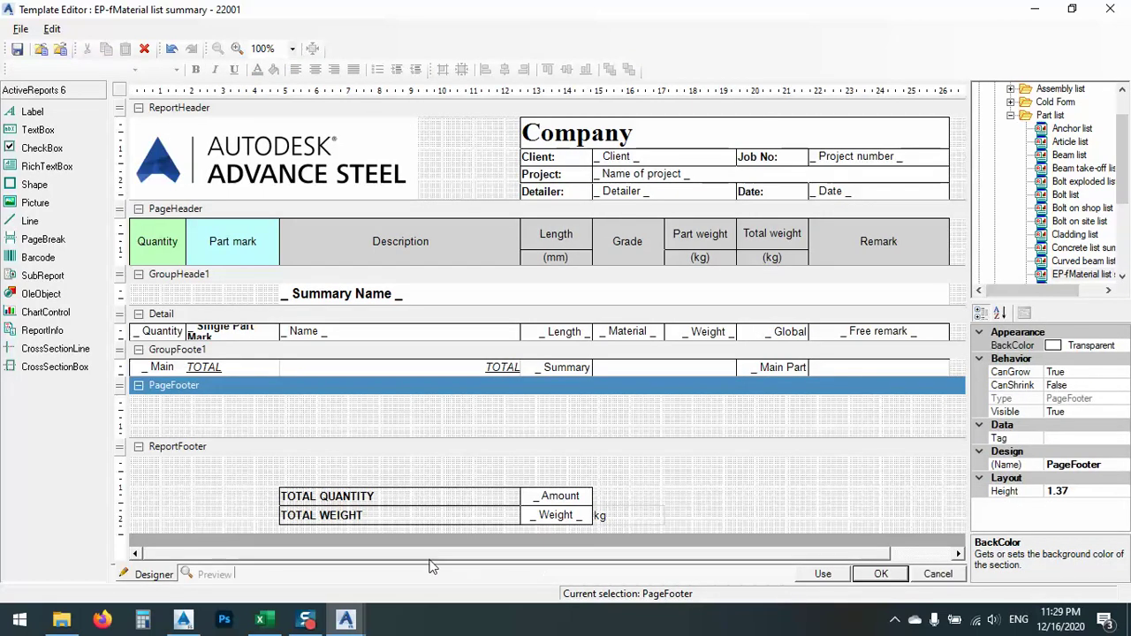
- Save the EP-fMaterial list summary template and generate the list from model extract Ext_2020_01_12_00-20-51.xml
right_click(164, 394)
left_click(354, 417)
left_click(832, 580)
left_click(622, 368)
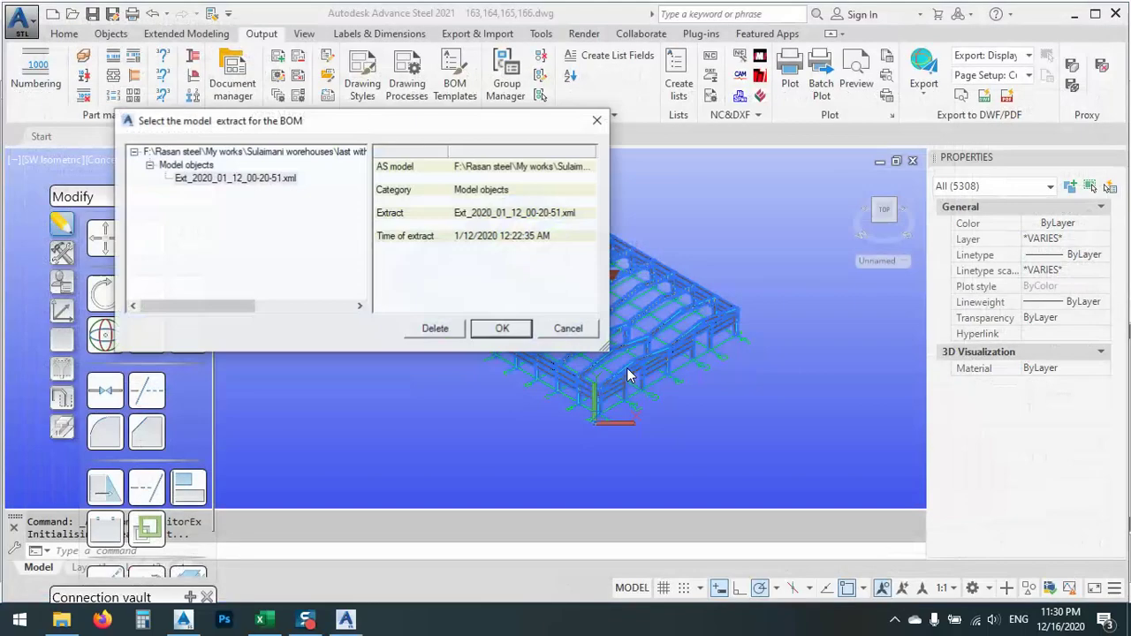
left_click(502, 327)
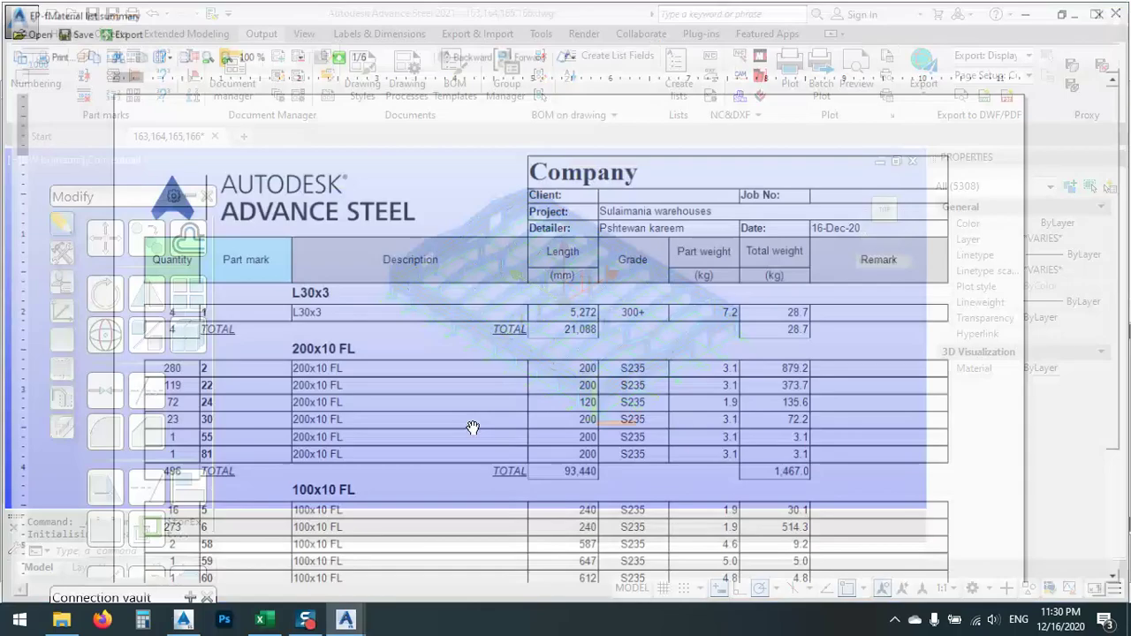
- Examine the column header colors and the page footer area on pages 1 and 2 of the list preview
scroll(504, 333, "down", 4)
scroll(153, 149, "up", 2)
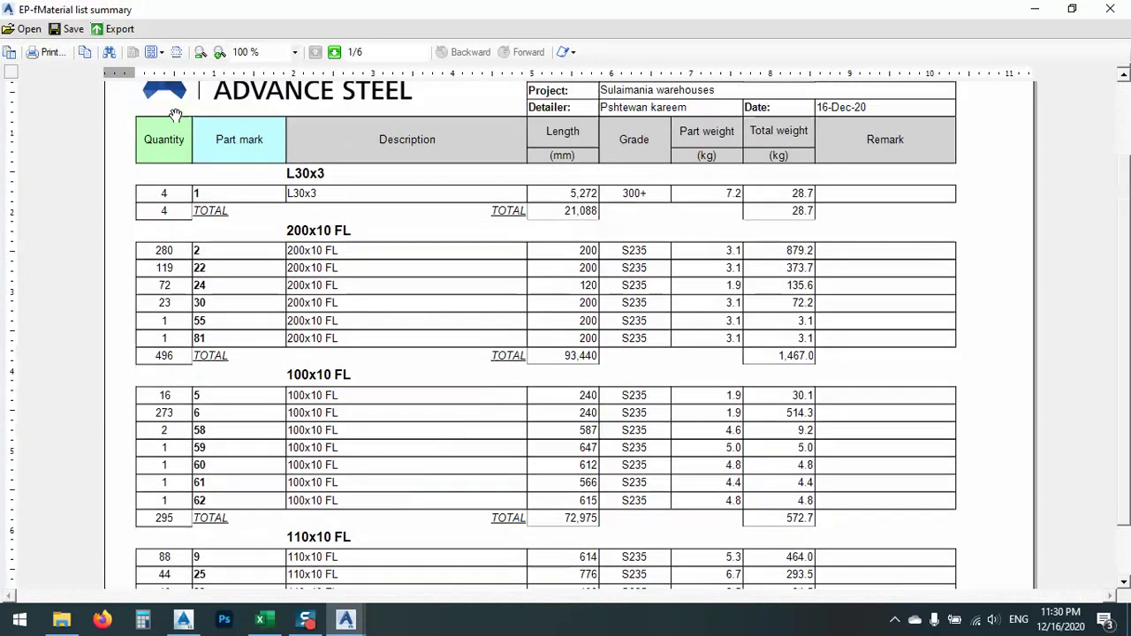
scroll(539, 477, "down", 2)
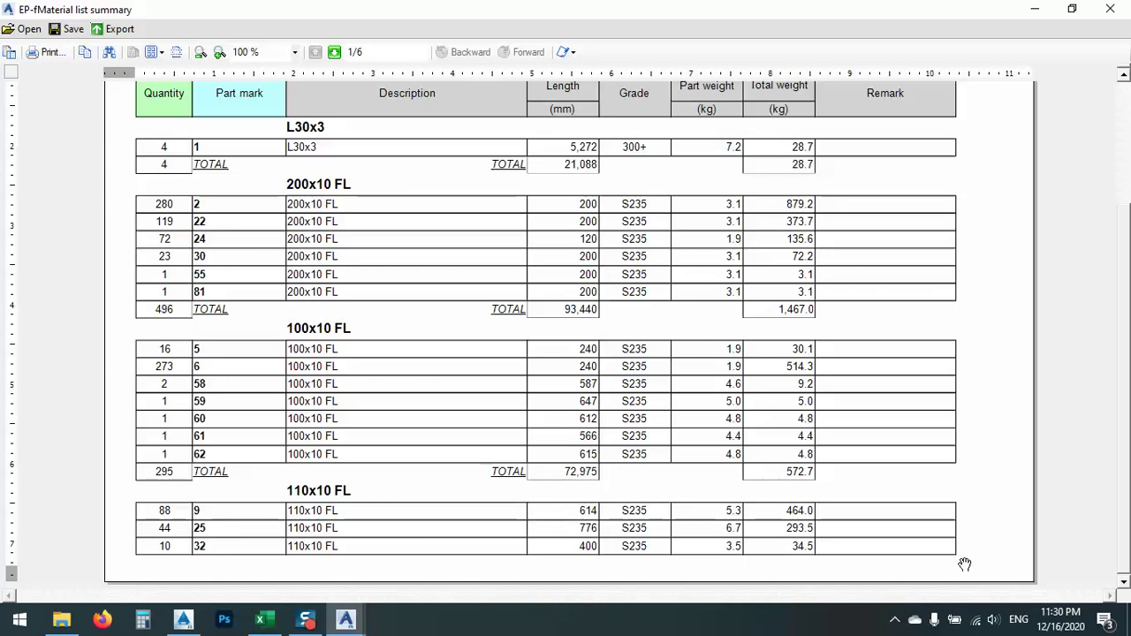
left_click(334, 52)
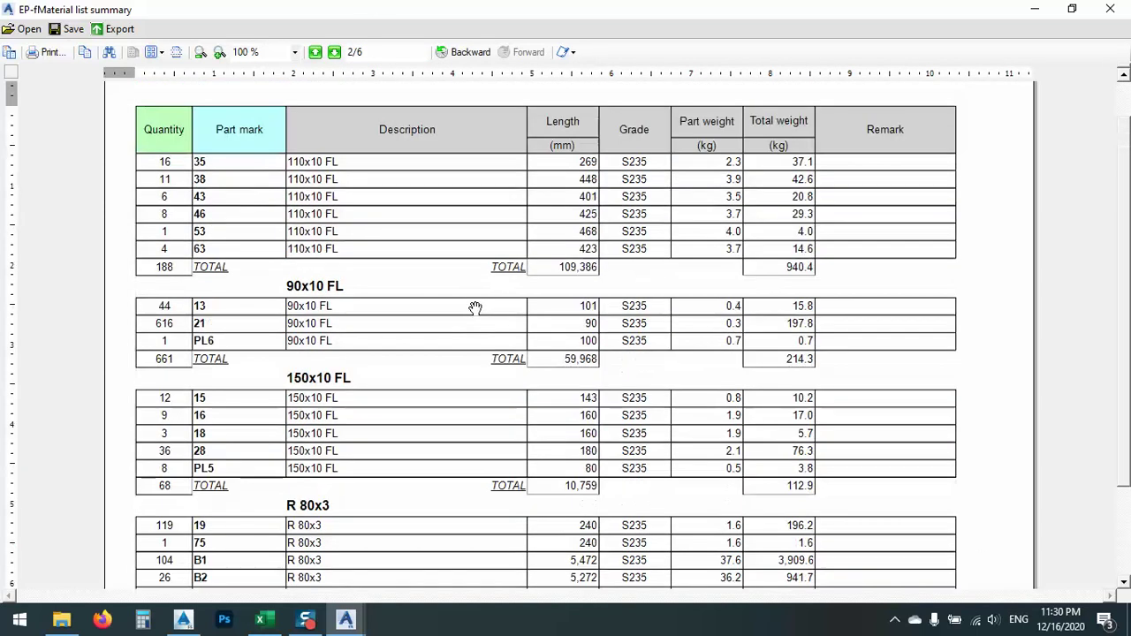
scroll(475, 307, "up", 1)
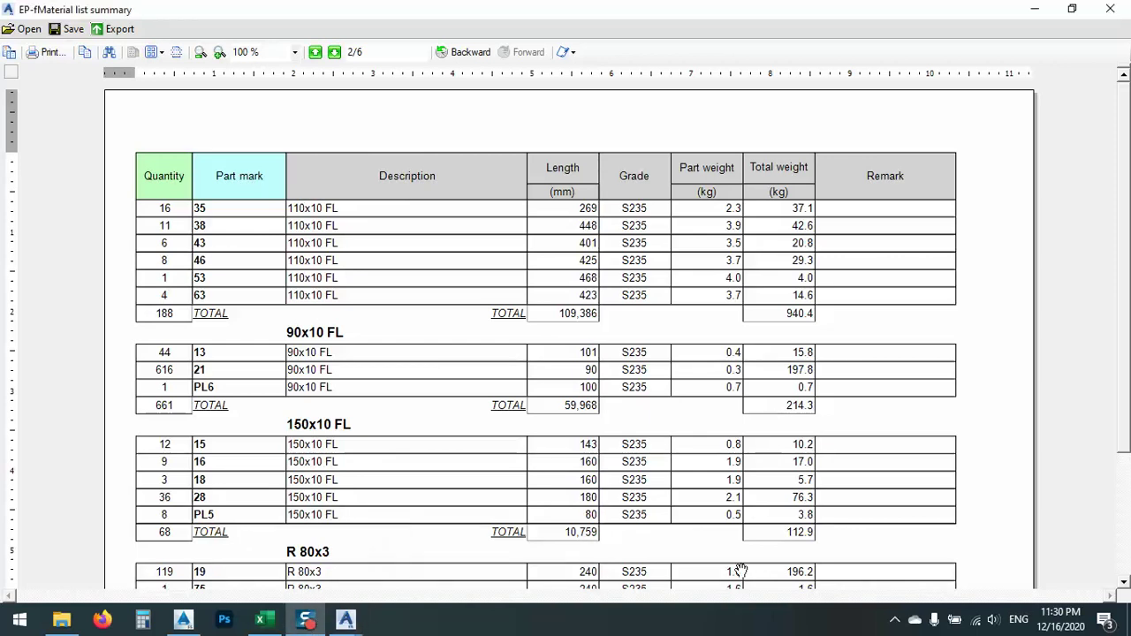
- Close the list preview, return to the template editor and delete the PageHeader and PageFooter sections
left_click(1110, 8)
left_click(602, 369)
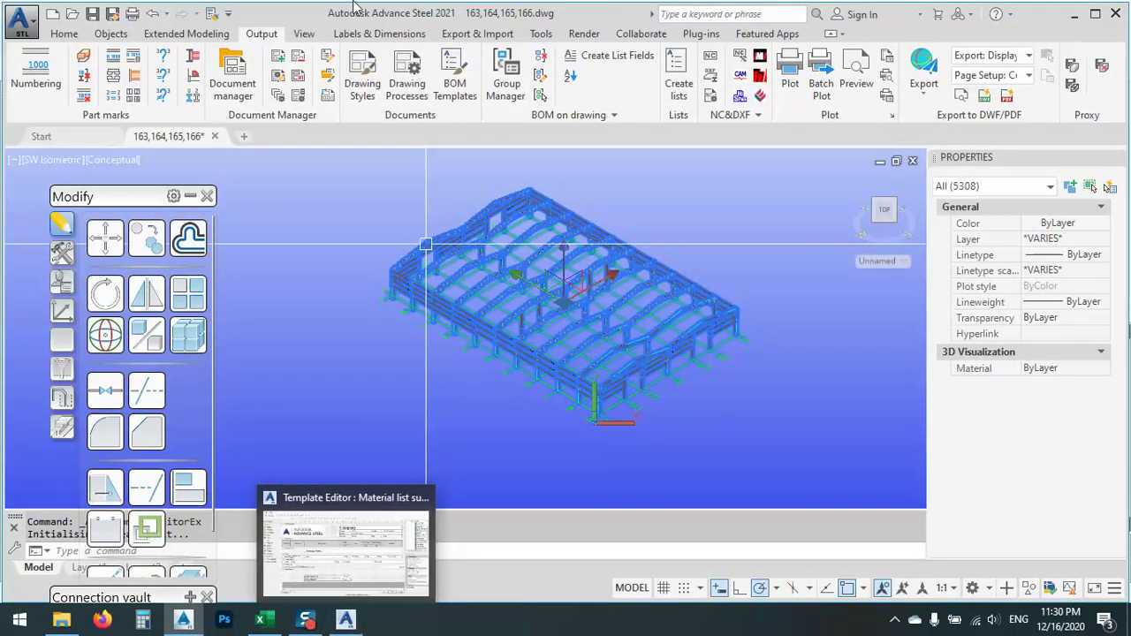
left_click(362, 623)
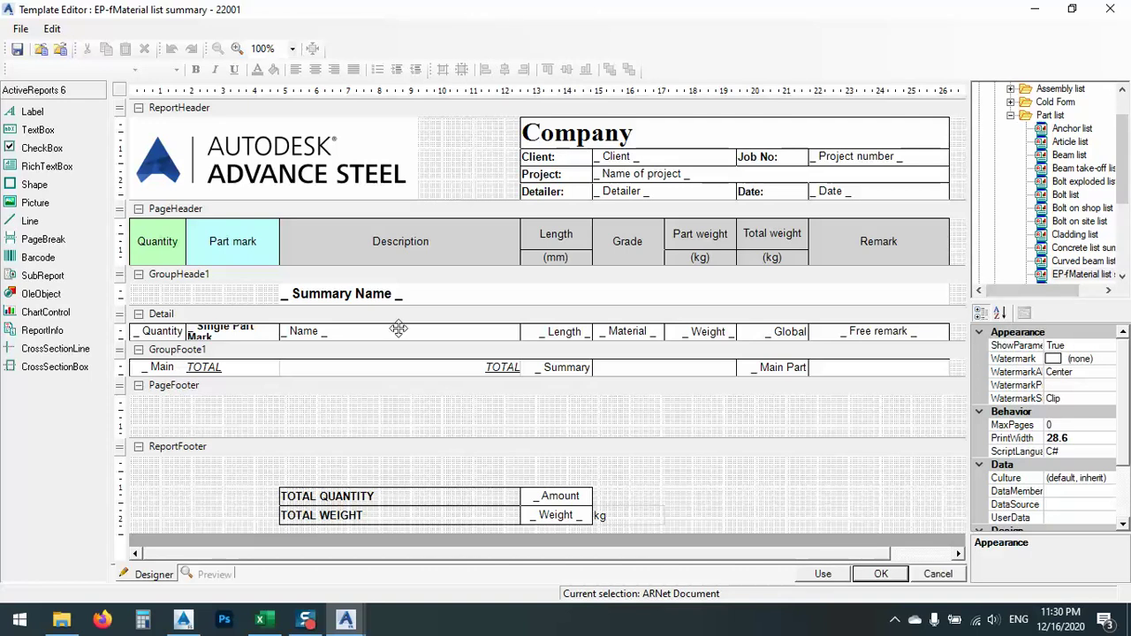
left_click(170, 390)
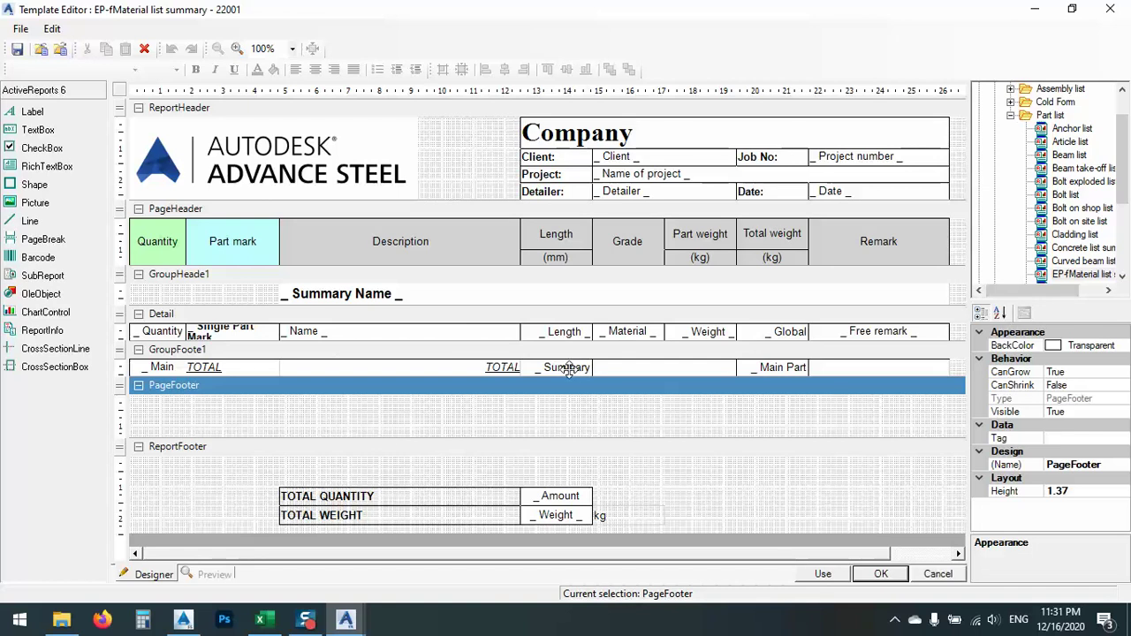
right_click(168, 386)
left_click(216, 450)
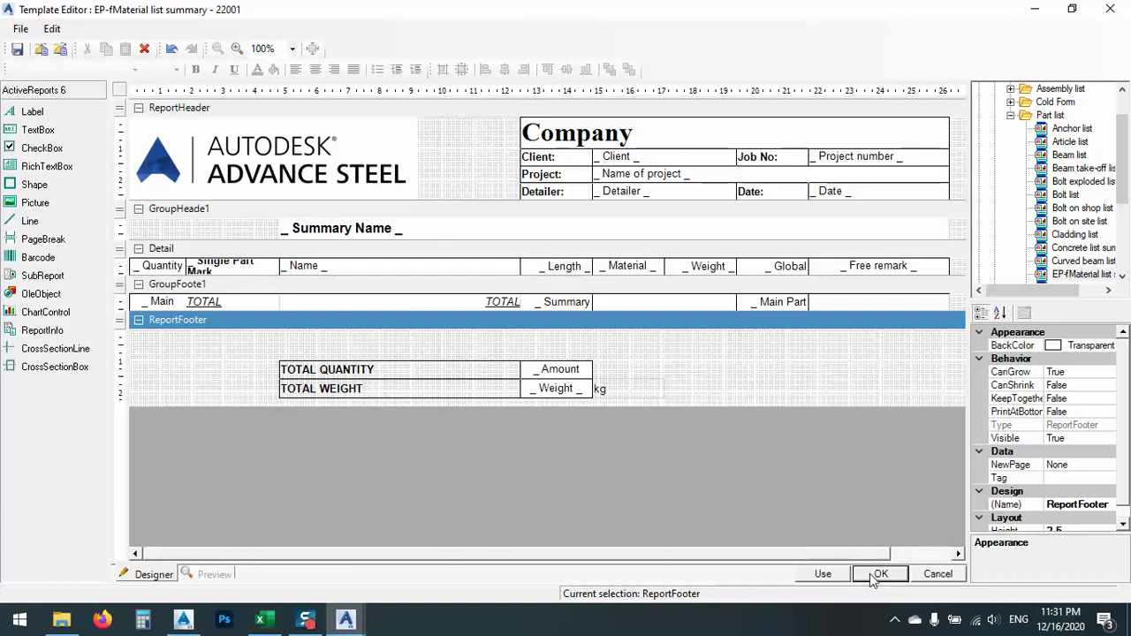
- Save the modified template and generate the list again from the model extract
left_click(827, 576)
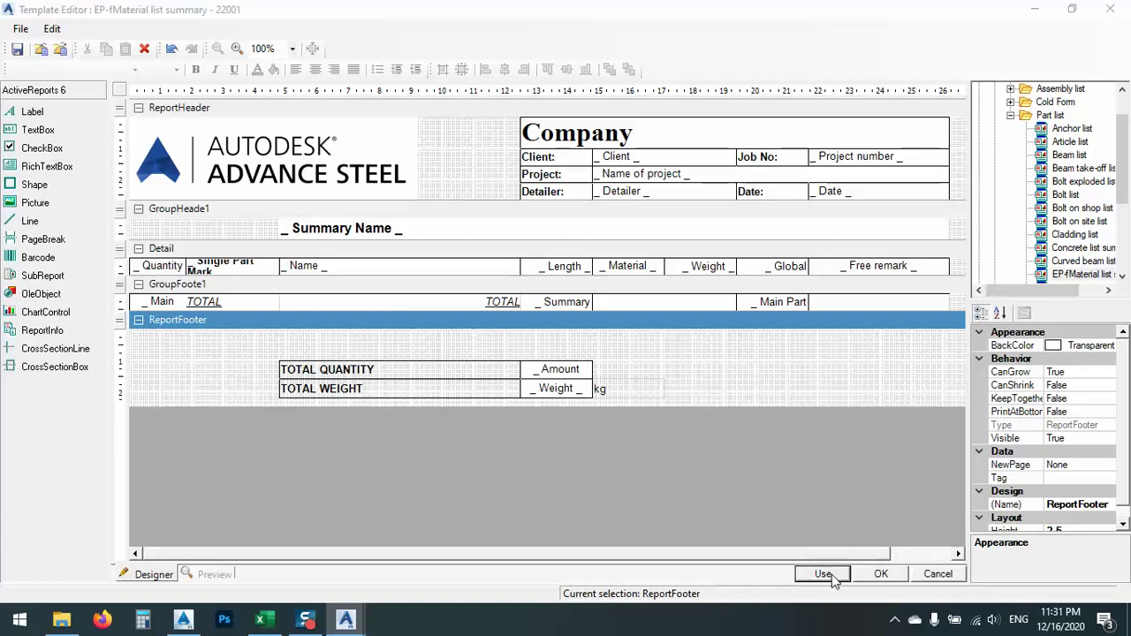
left_click(623, 369)
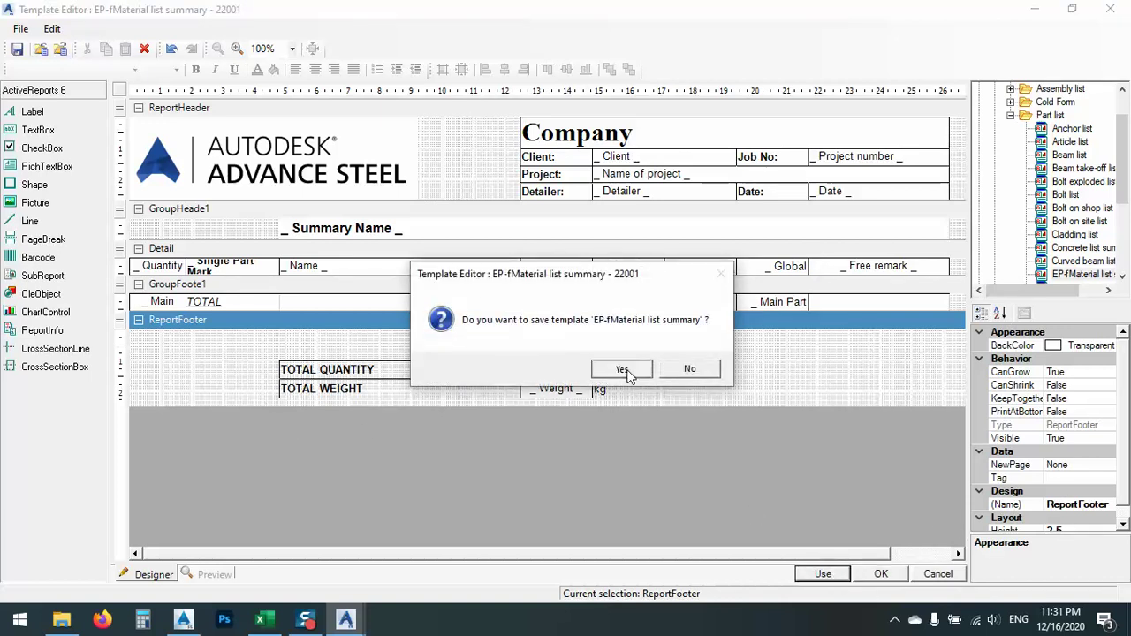
key("Return")
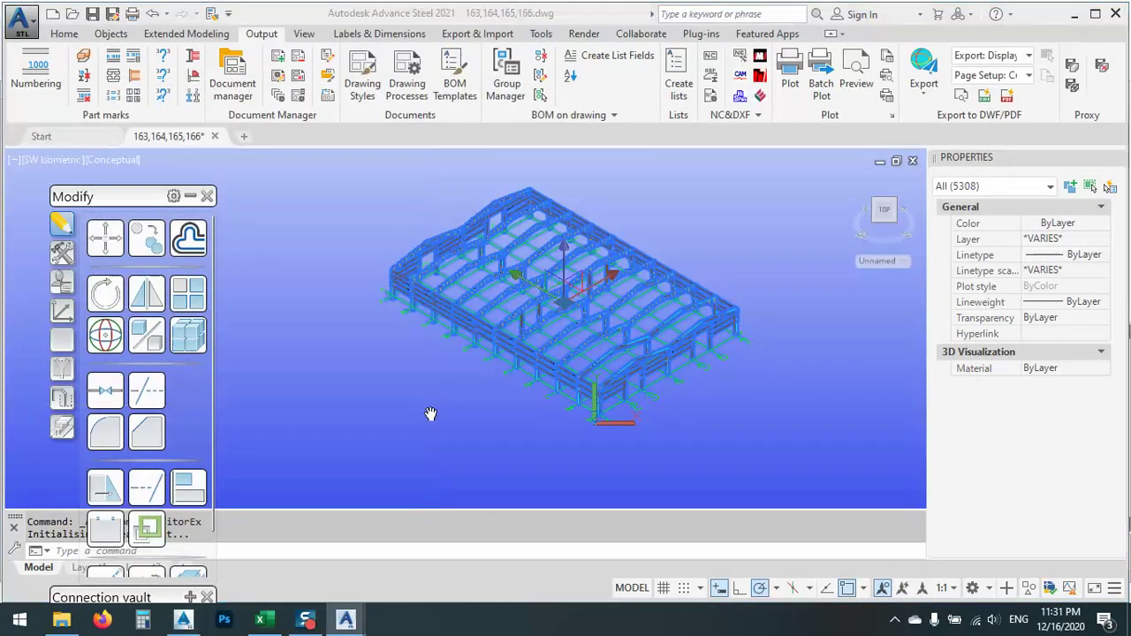
- Check all pages of the regenerated list for repeated column headers and footers, then return to the first page
scroll(540, 262, "down", 5)
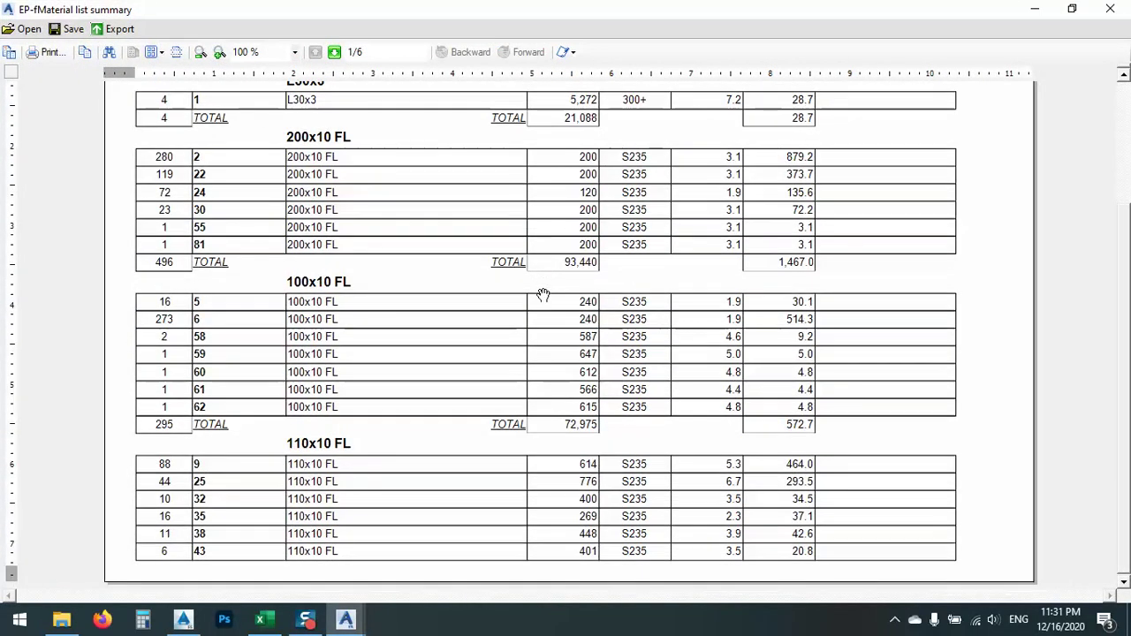
scroll(540, 283, "up", 4)
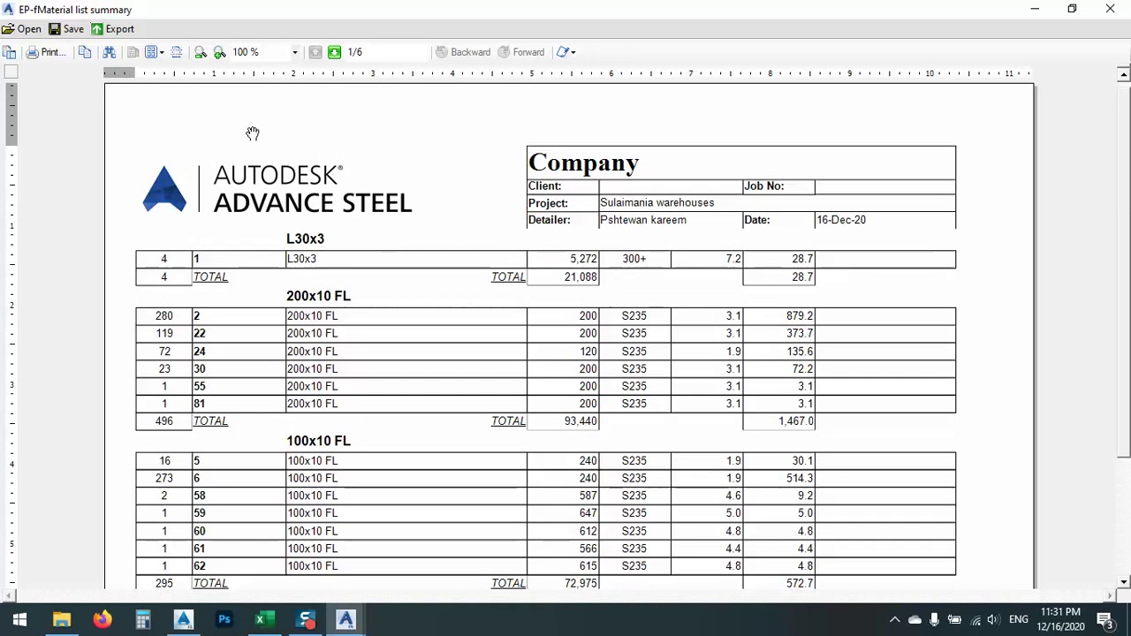
left_click(334, 52)
scroll(348, 313, "down", 4)
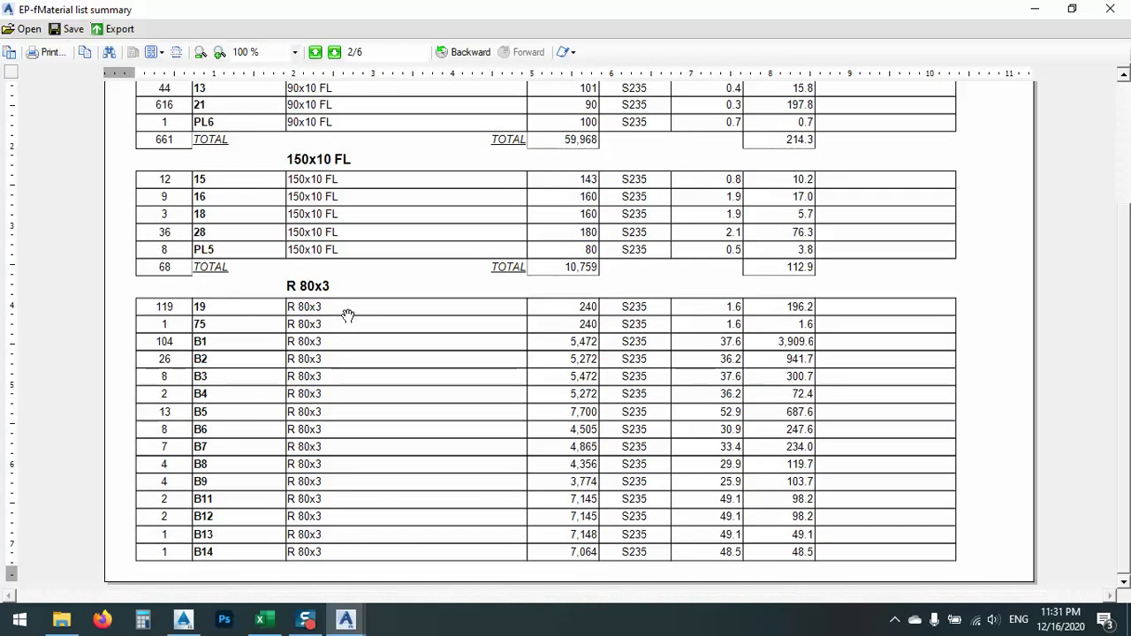
left_click(334, 53)
left_click(334, 53)
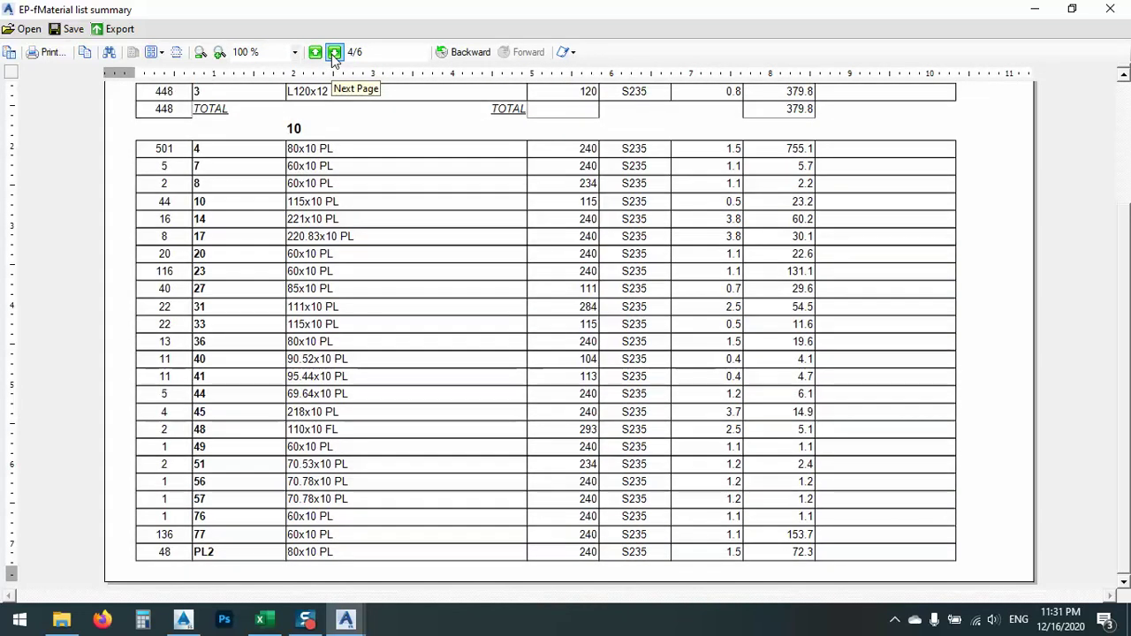
left_click(334, 52)
left_click(334, 52)
left_click(314, 52)
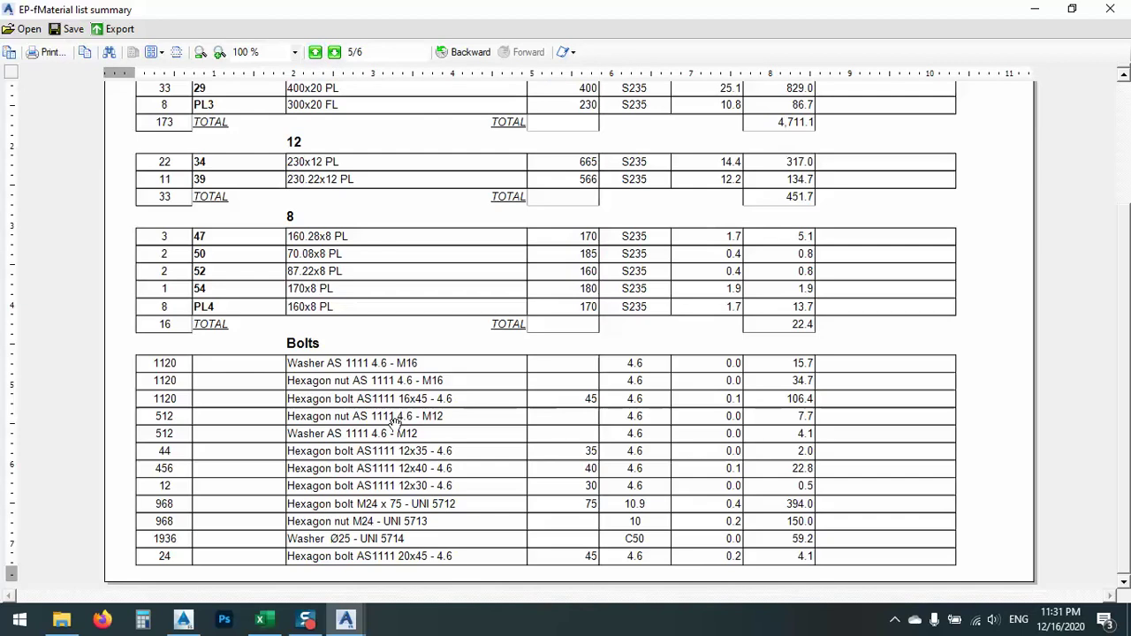
scroll(396, 374, "up", 5)
left_click(316, 52)
left_click(315, 52)
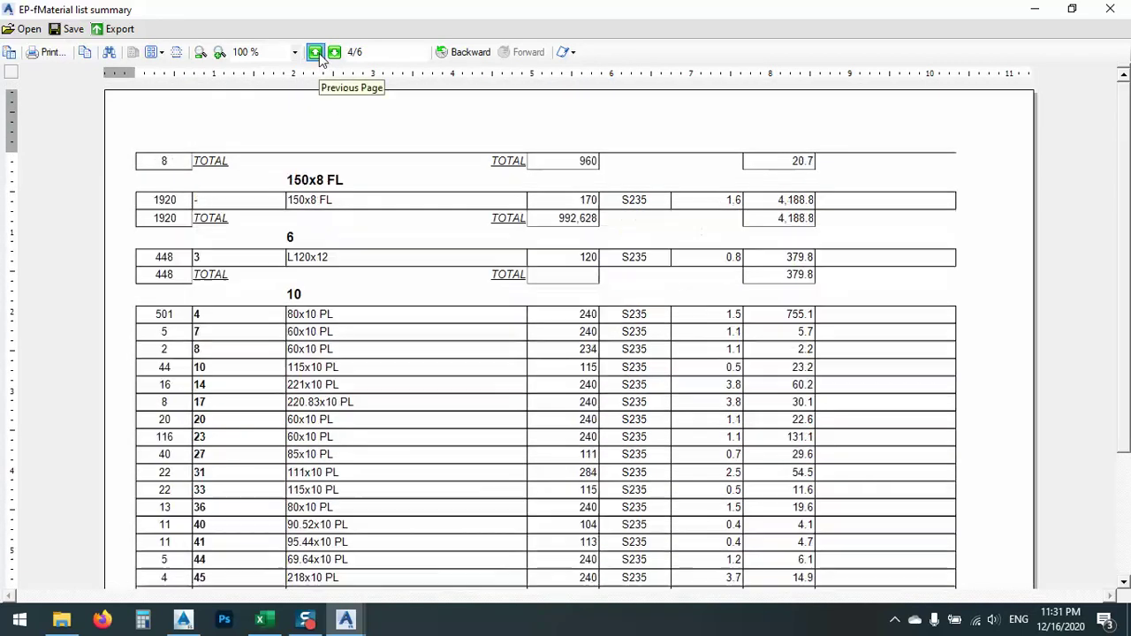
left_click(316, 52)
left_click(315, 52)
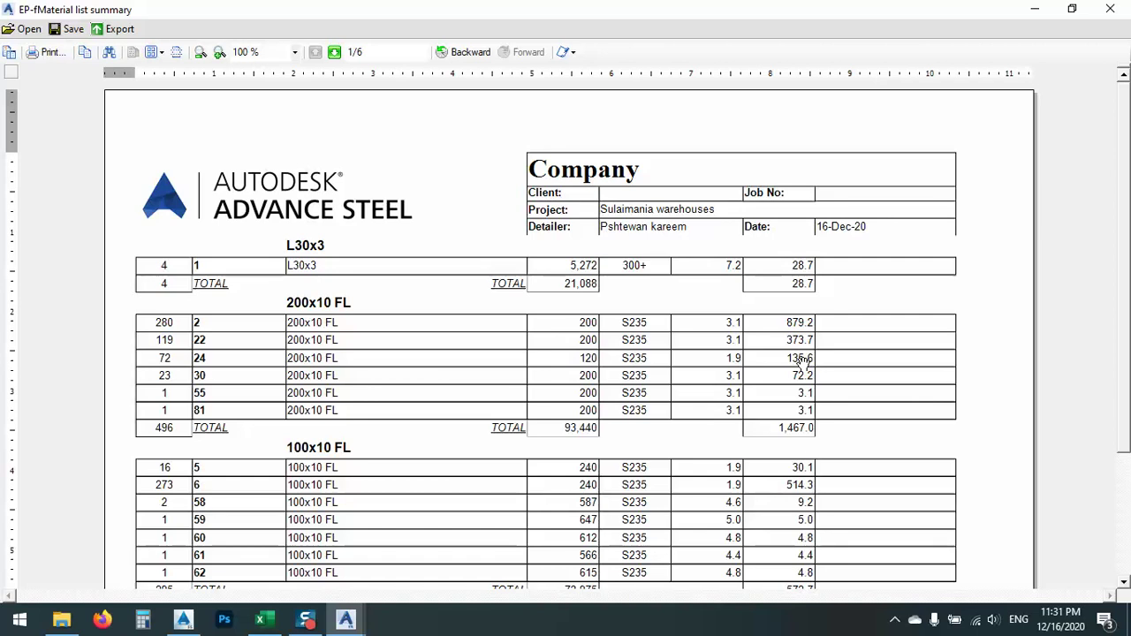
- Search Windows for "cut" and launch the Snipping Tool
left_click(18, 620)
type("cut")
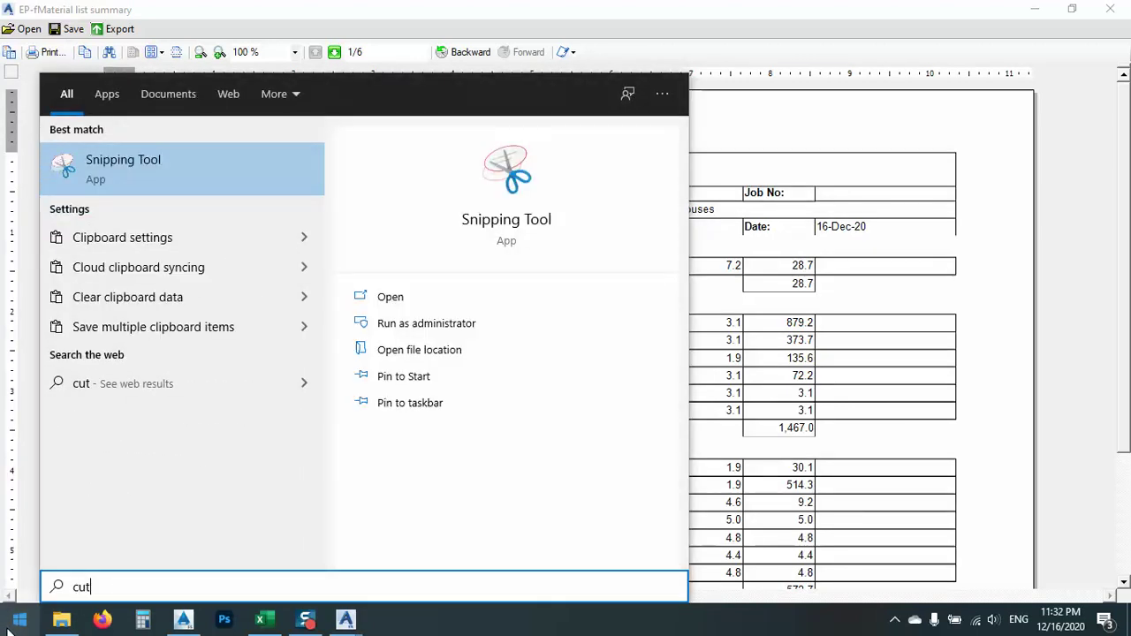
key("Return")
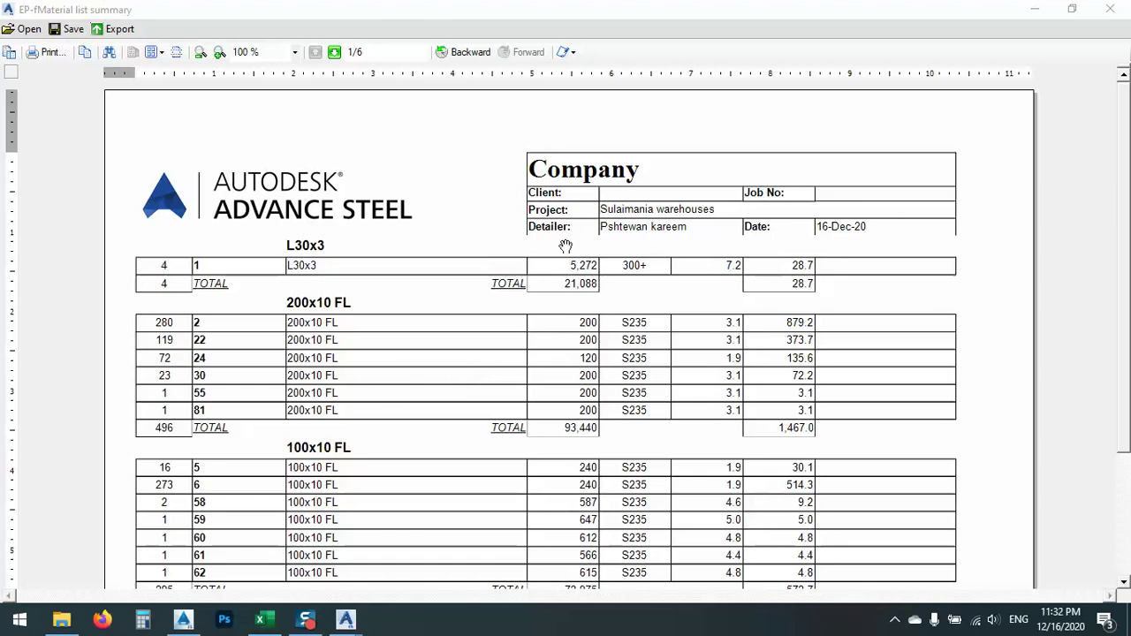
- Review the list preview page by page through to the total quantity and weight rows on the last page
scroll(434, 321, "down", 4)
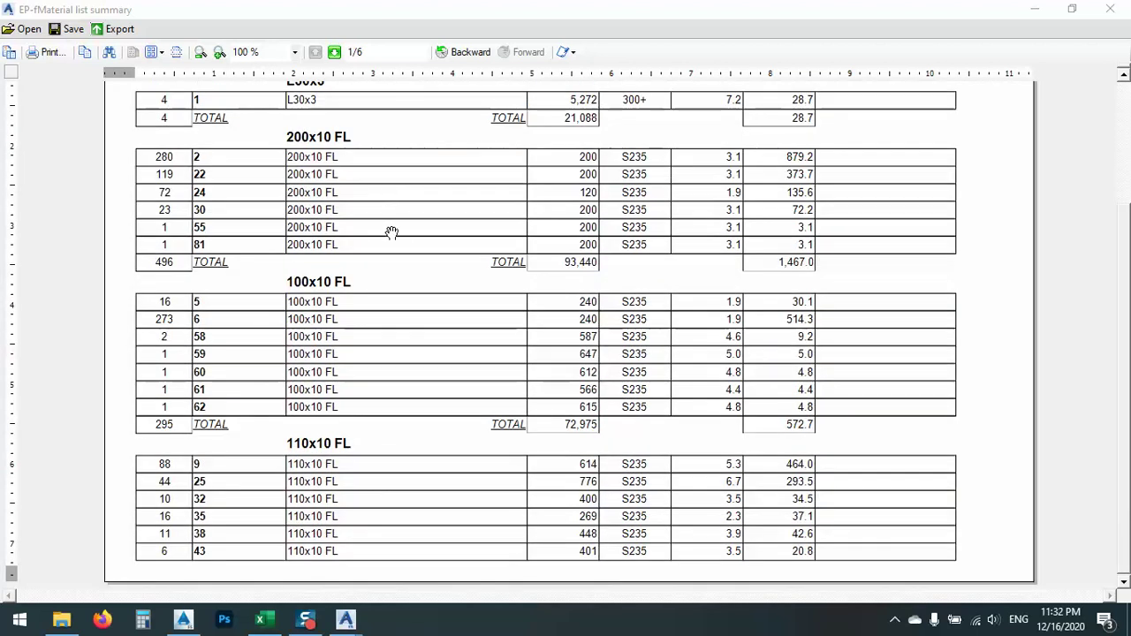
scroll(424, 298, "up", 2)
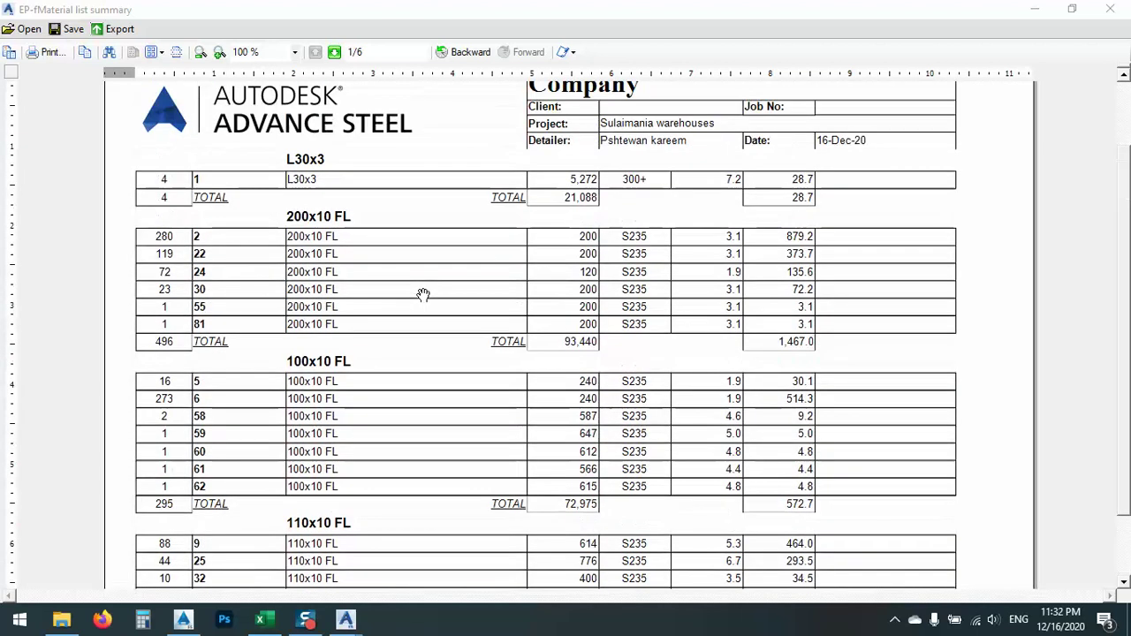
left_click(335, 53)
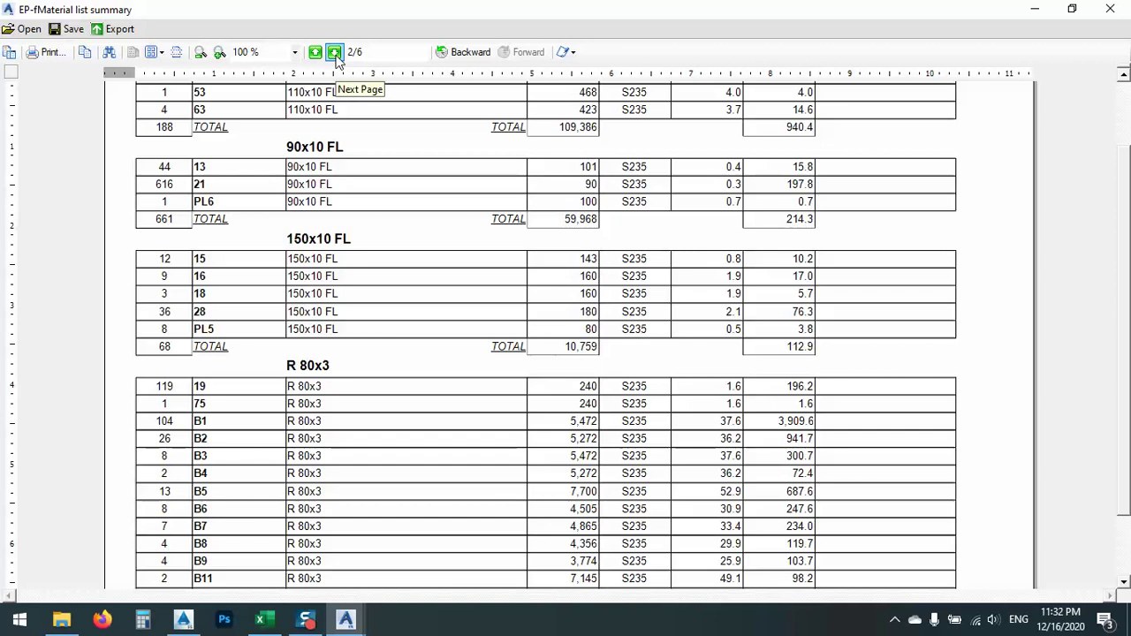
left_click(335, 53)
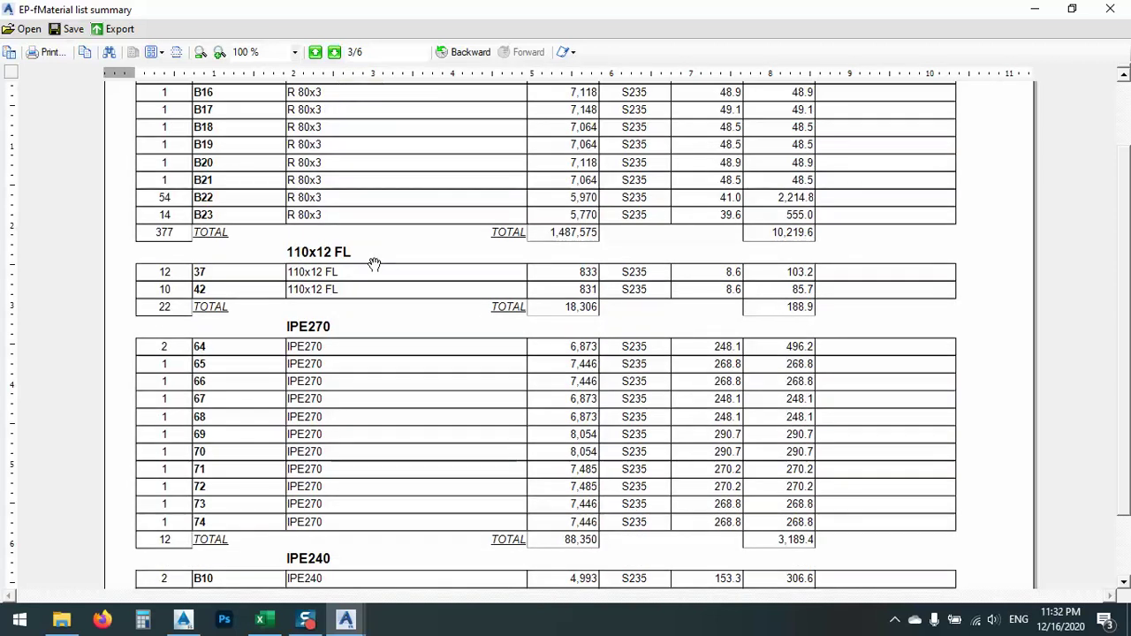
scroll(375, 265, "down", 3)
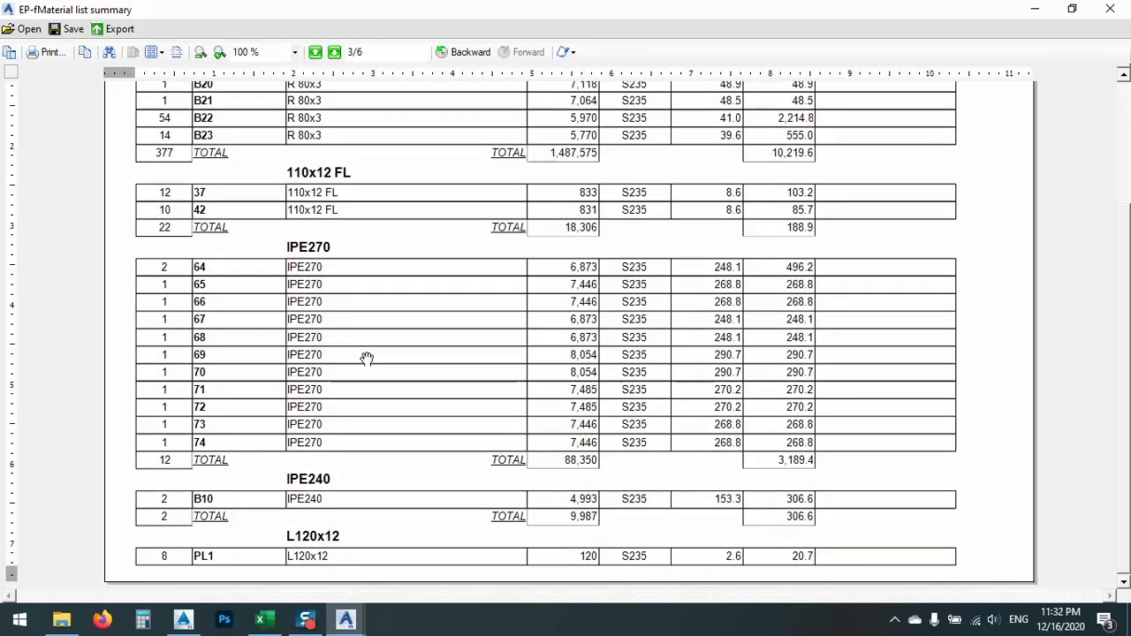
left_click(335, 52)
left_click(335, 52)
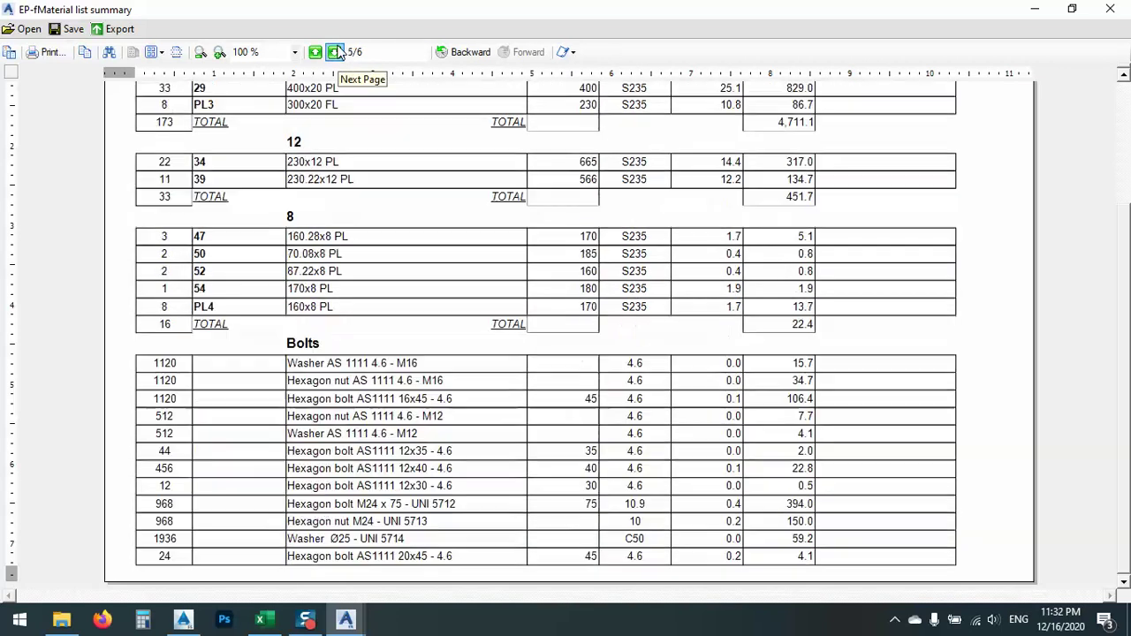
left_click(335, 52)
scroll(607, 108, "up", 3)
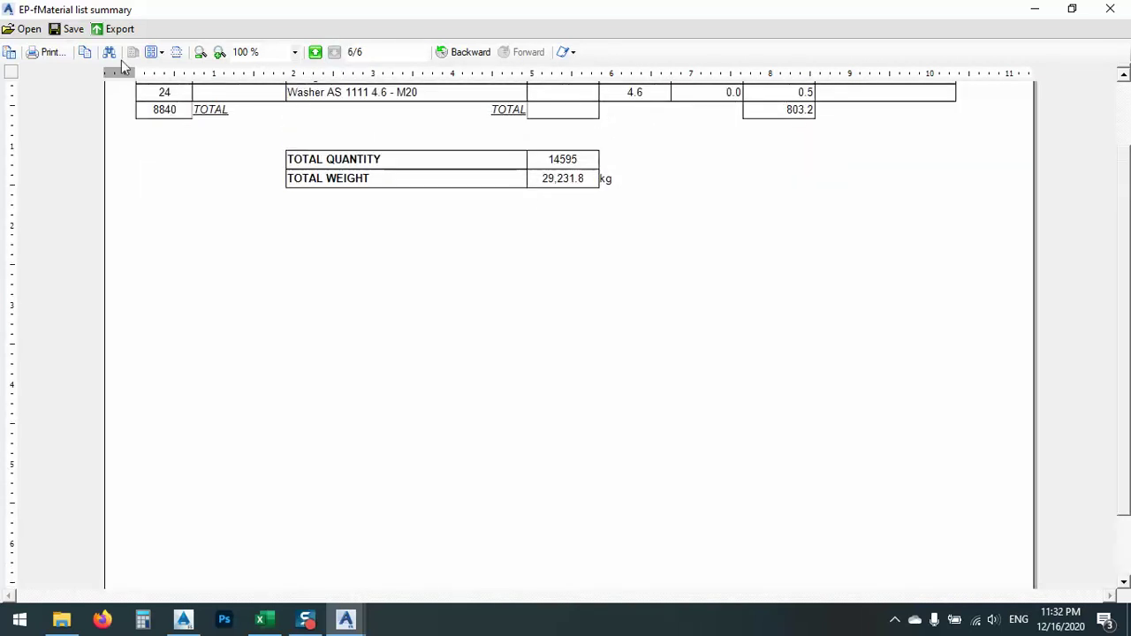
- Export the report in Microsoft Excel WorkSheet (XLS) format to the Desktop as "EP-fMaterial list summary"
left_click(115, 28)
left_click(369, 225)
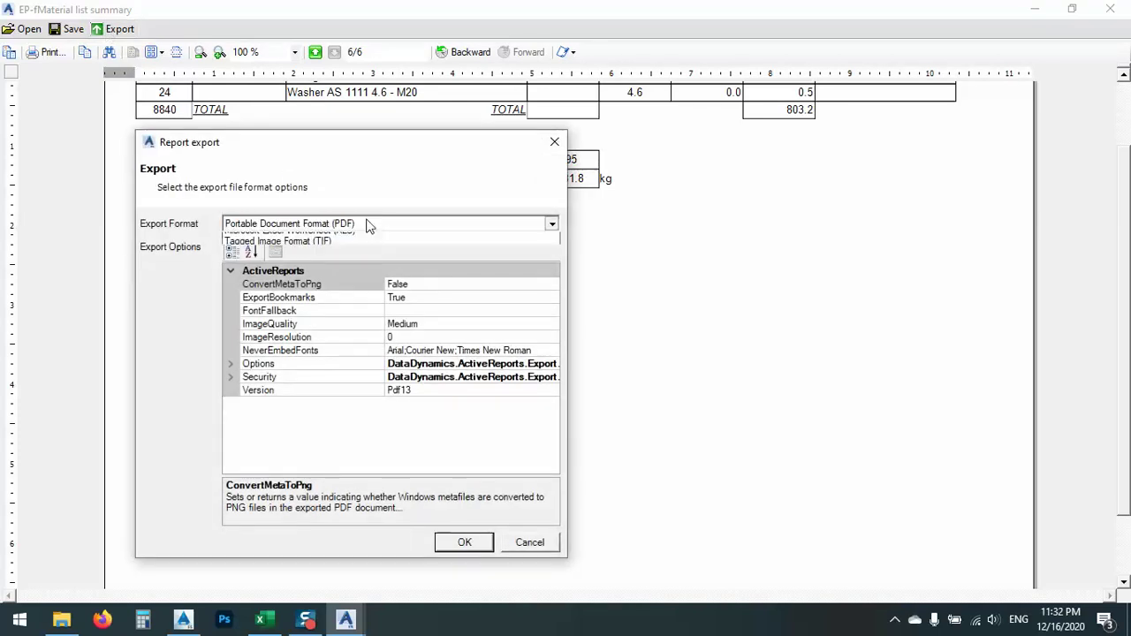
left_click(354, 271)
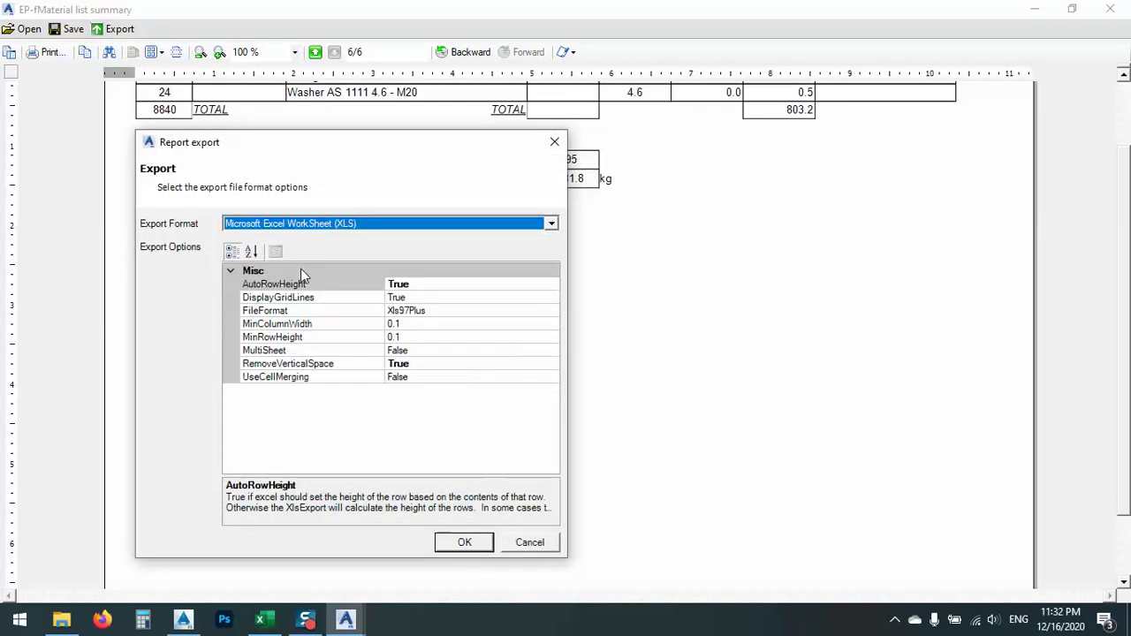
left_click(456, 543)
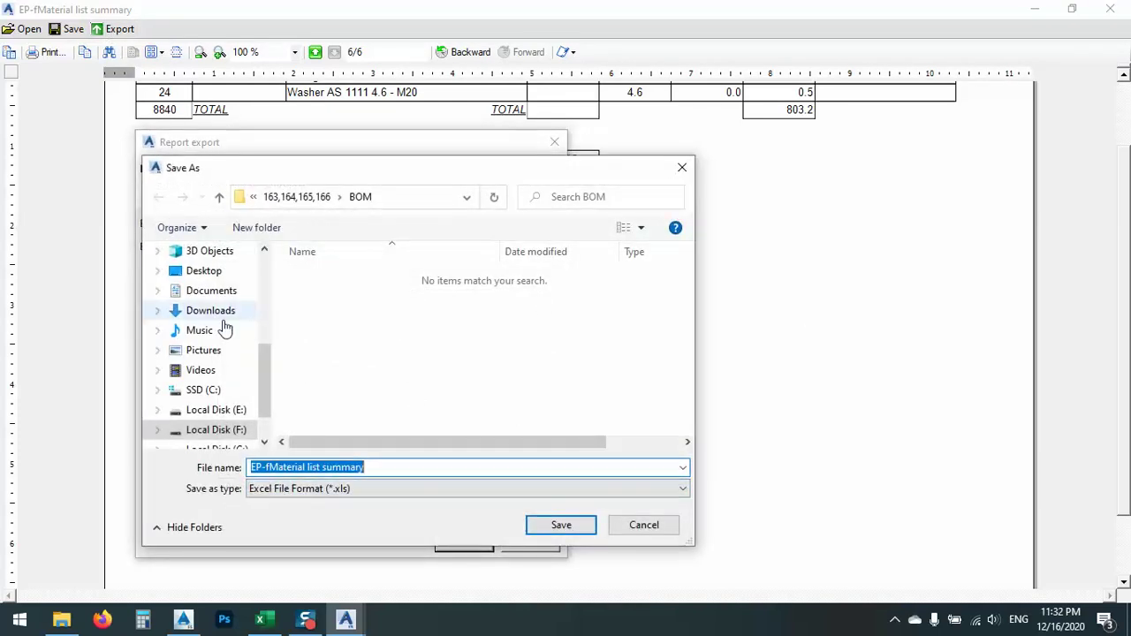
left_click(205, 271)
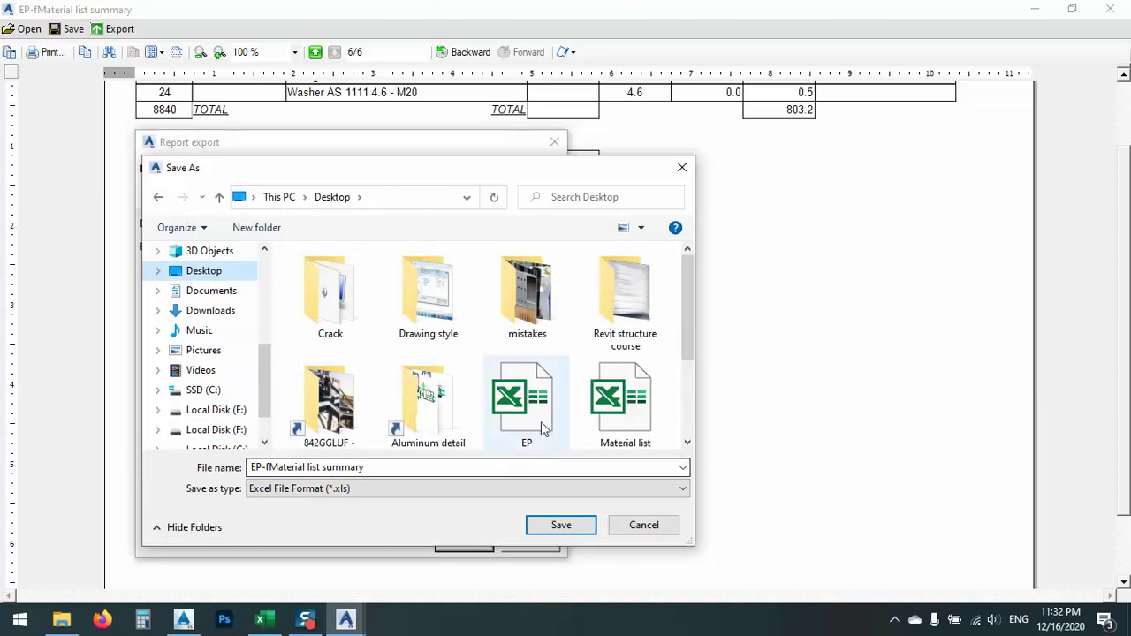
left_click(560, 524)
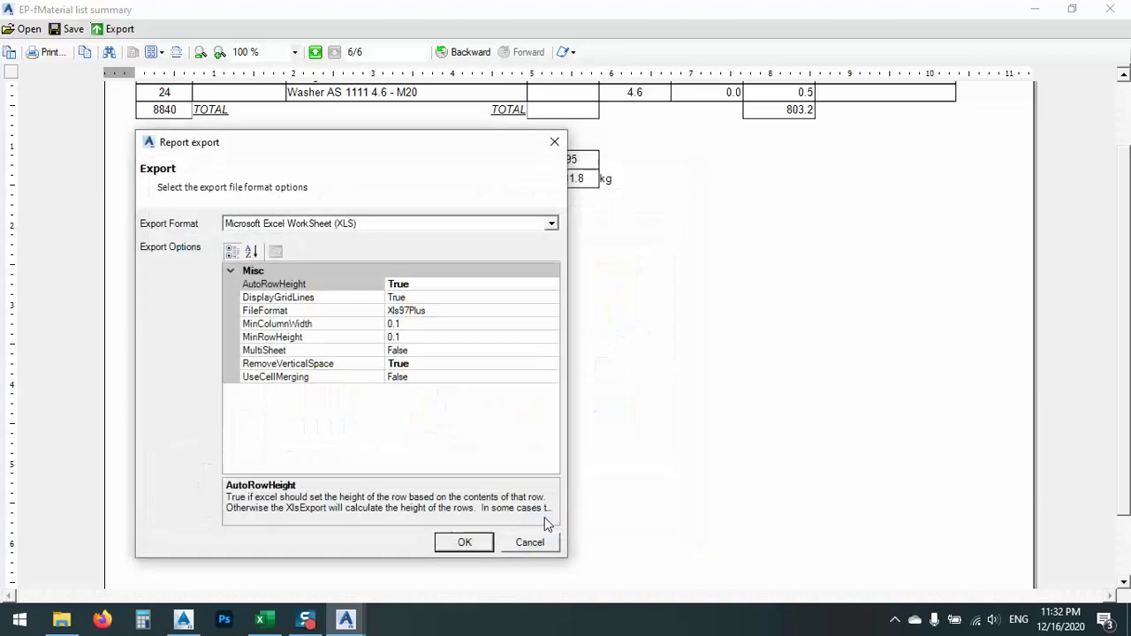
left_click(462, 542)
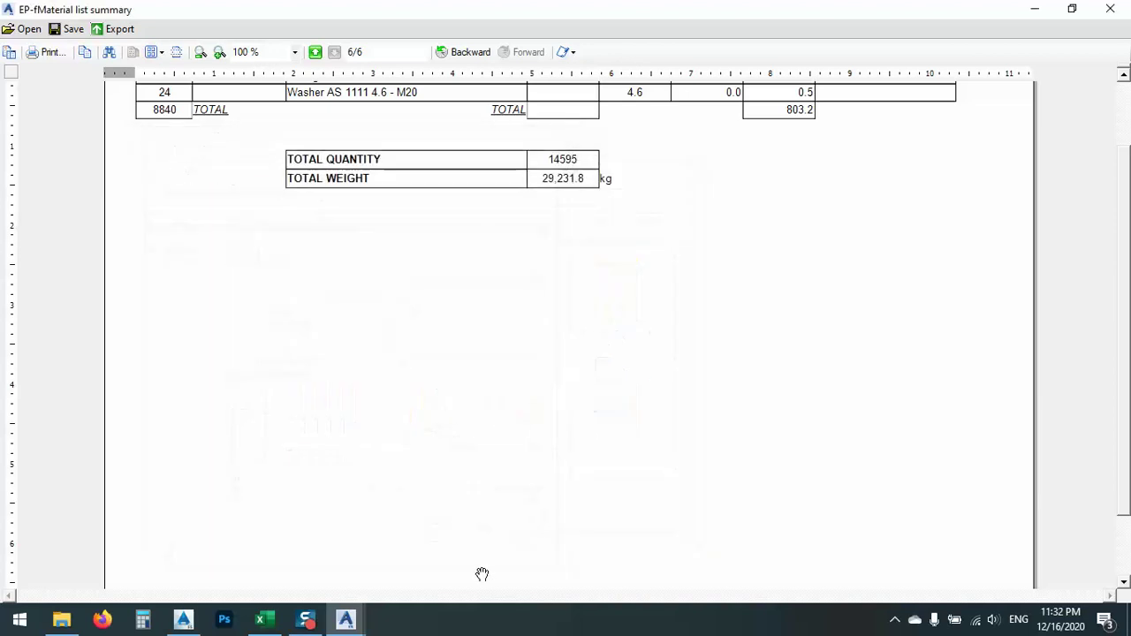
- Close the report preview without saving it and open the exported "EP-fMaterial list summary" workbook from the desktop in Excel
left_click(1119, 15)
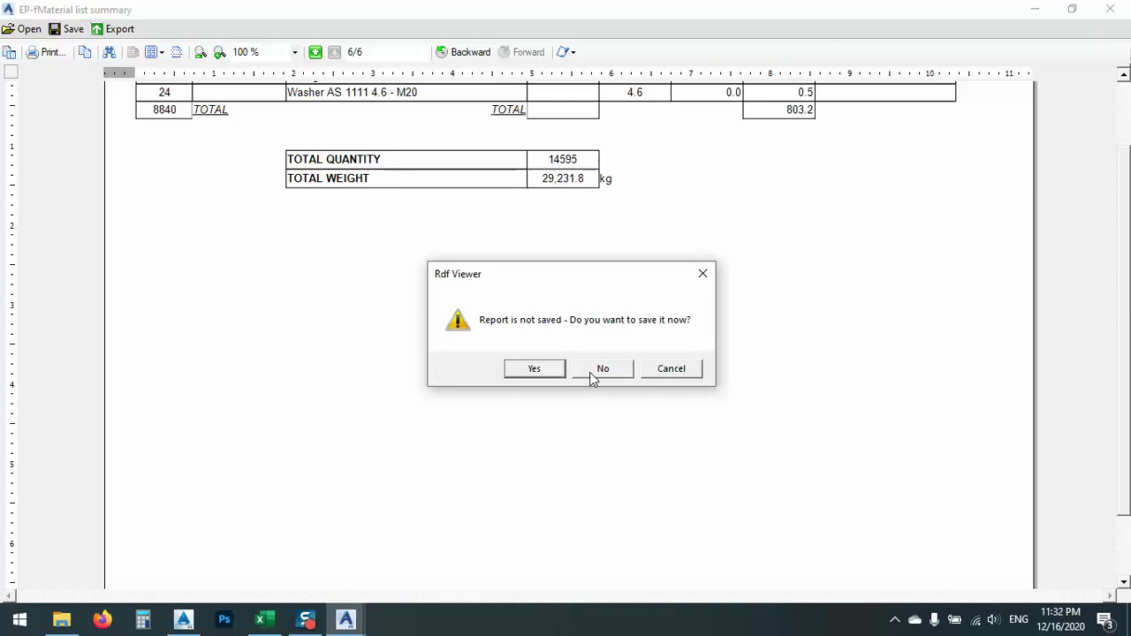
left_click(593, 371)
left_click(1070, 13)
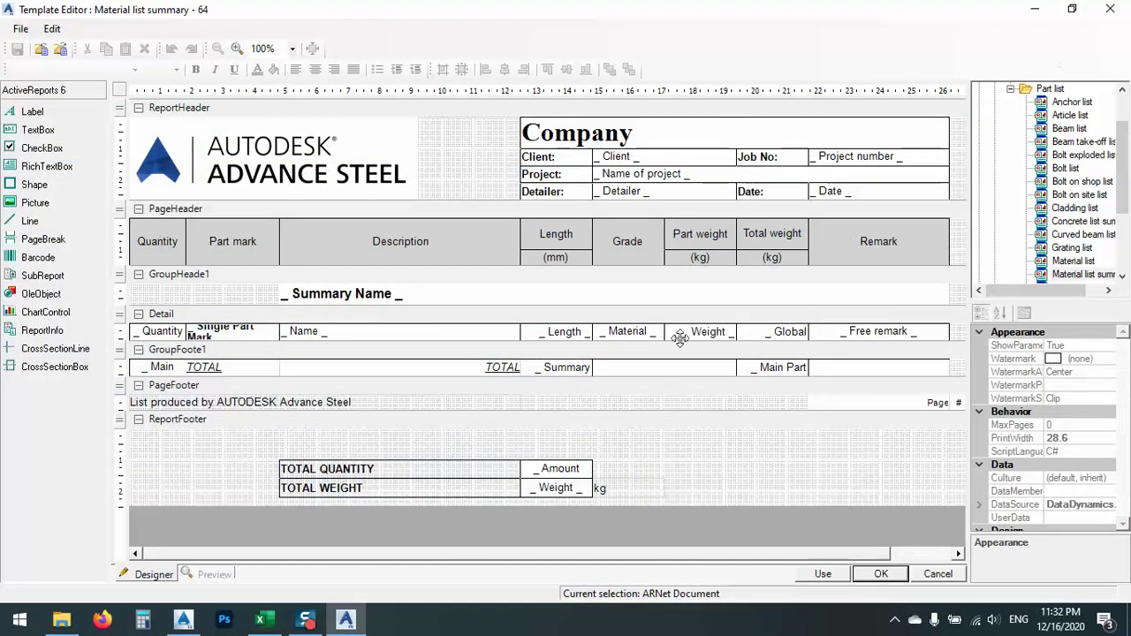
left_click(1046, 10)
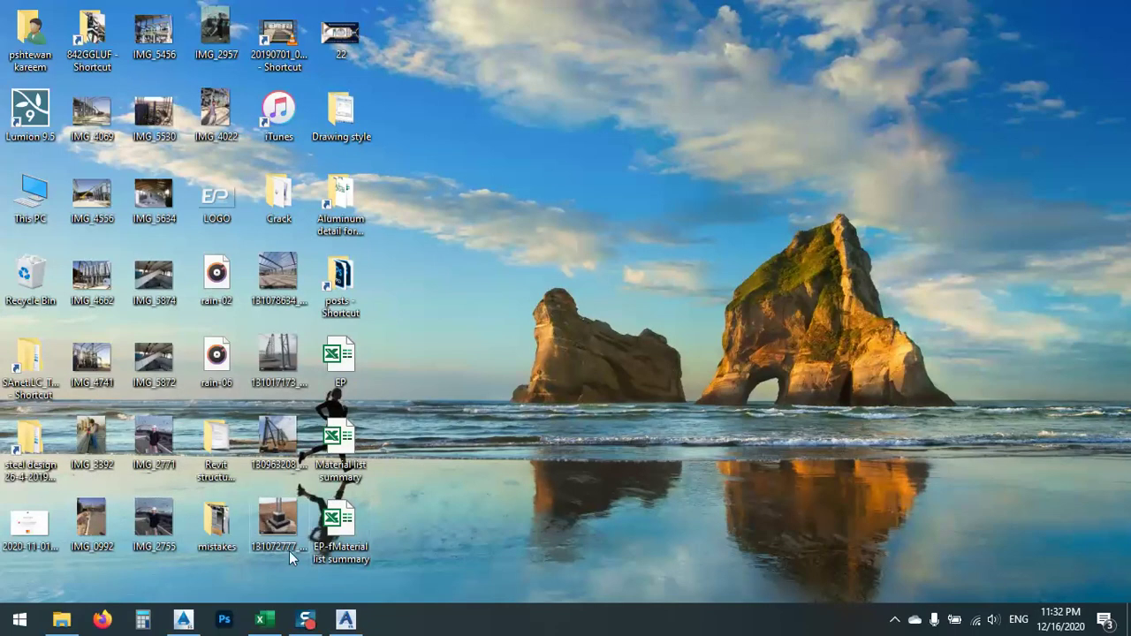
double_click(336, 528)
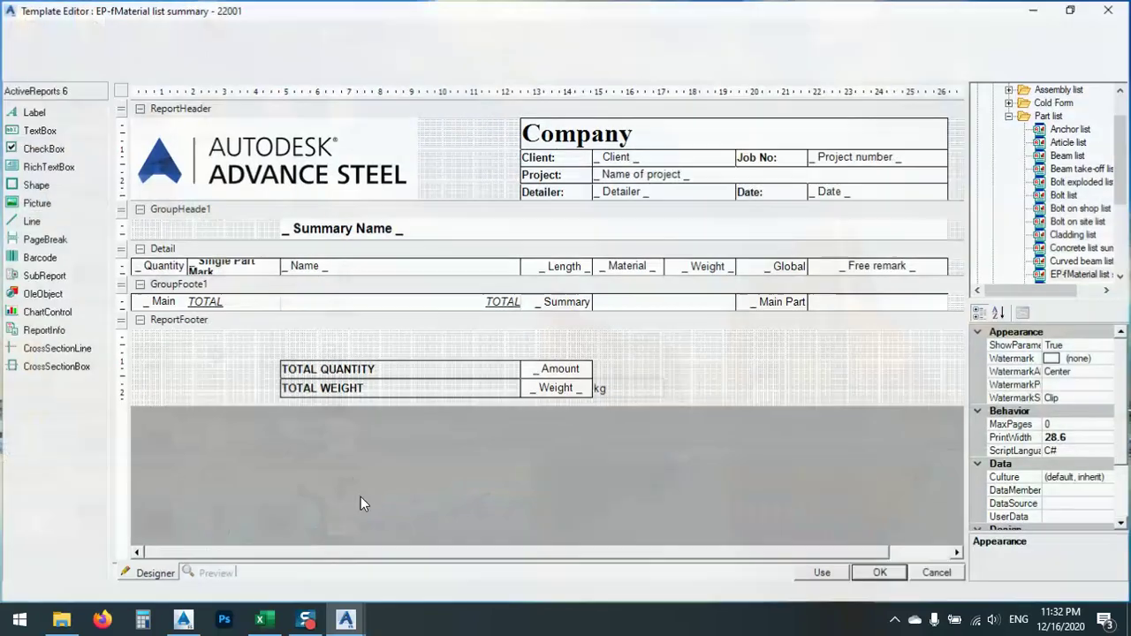
key("alt+Tab")
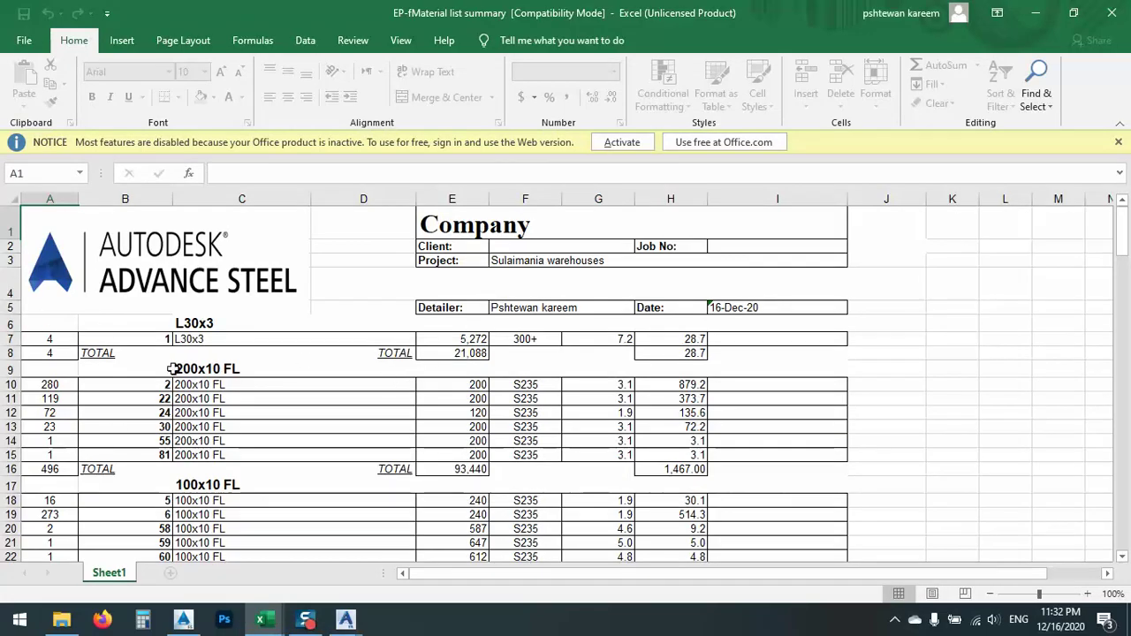
- Examine the exported sheet down to the total quantity and weight rows for repeated headers or footers, including the 10 mm plate group's TOTAL row
scroll(345, 399, "down", 20)
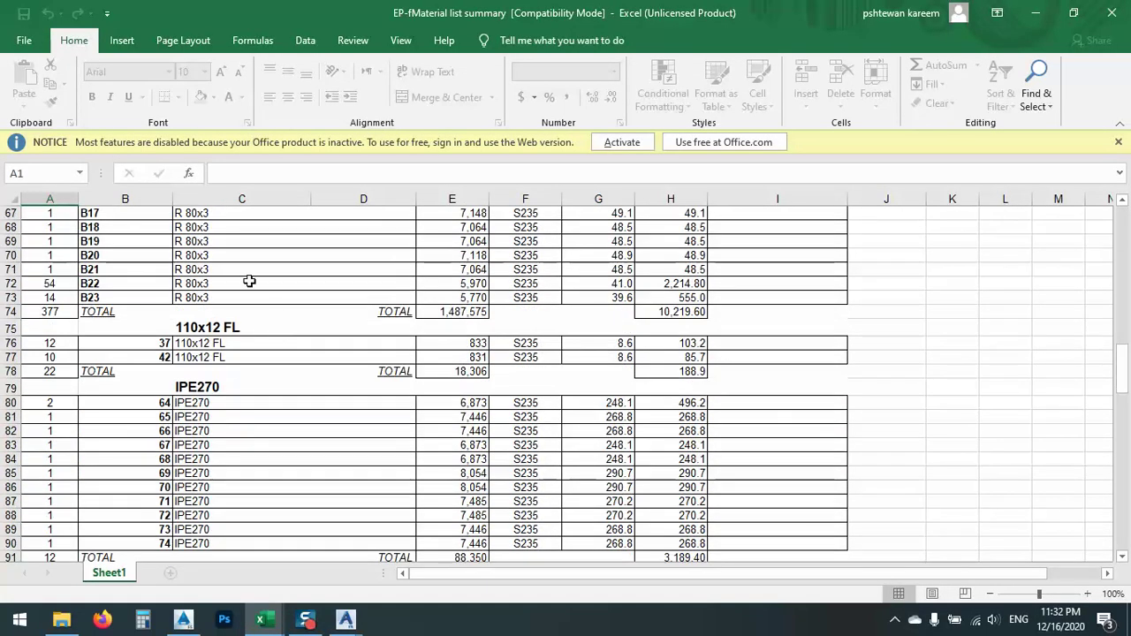
scroll(249, 281, "down", 20)
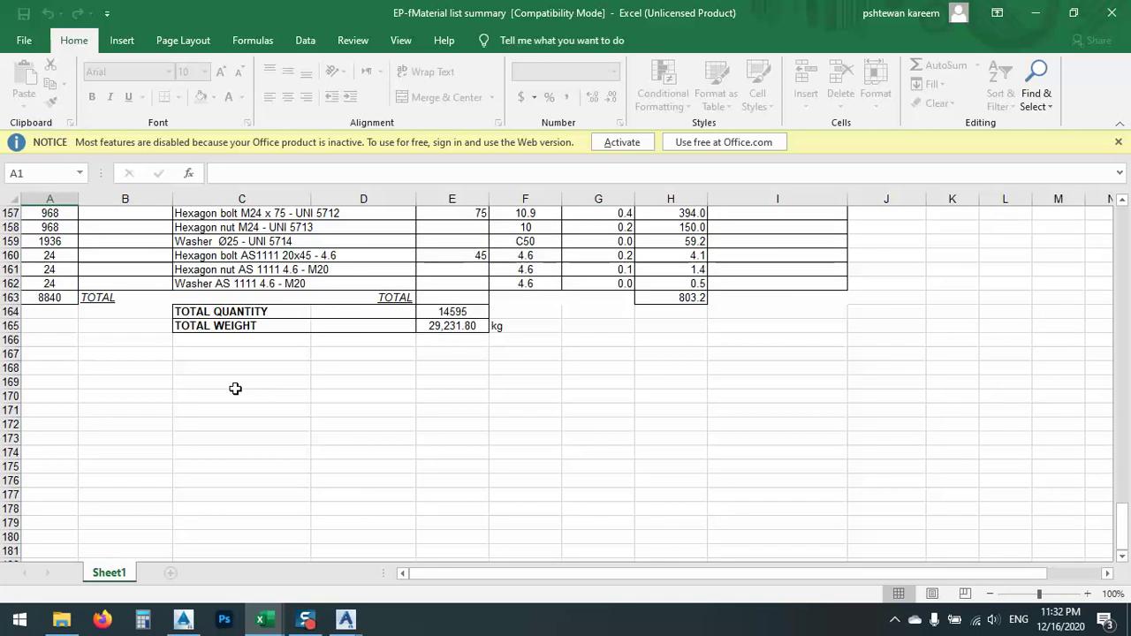
scroll(212, 346, "up", 5)
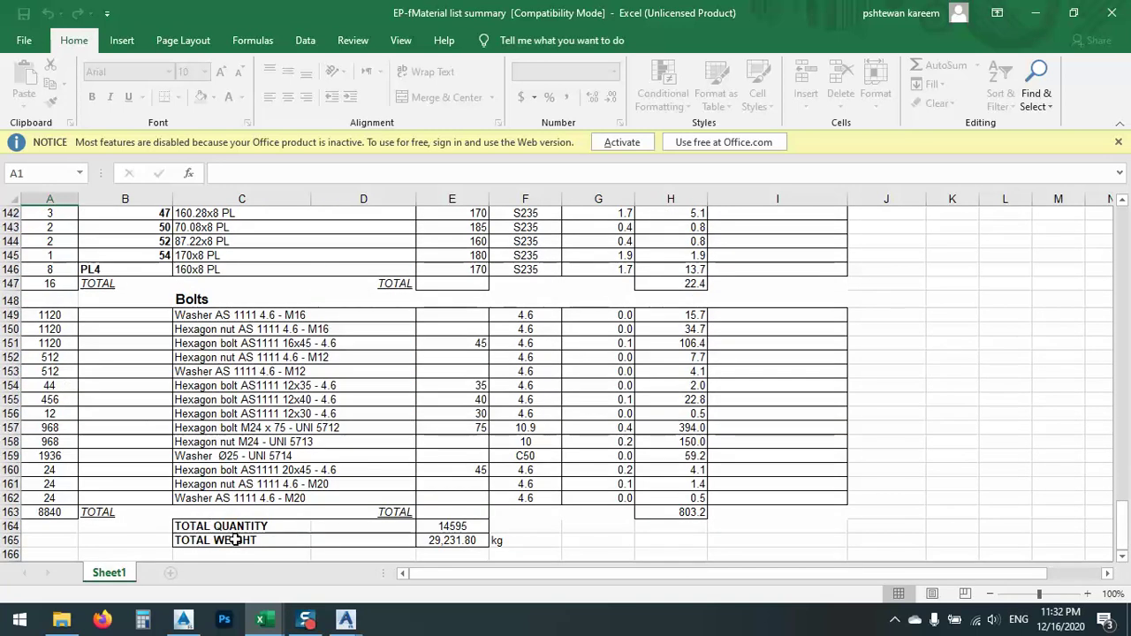
left_click_drag(212, 540, 71, 201)
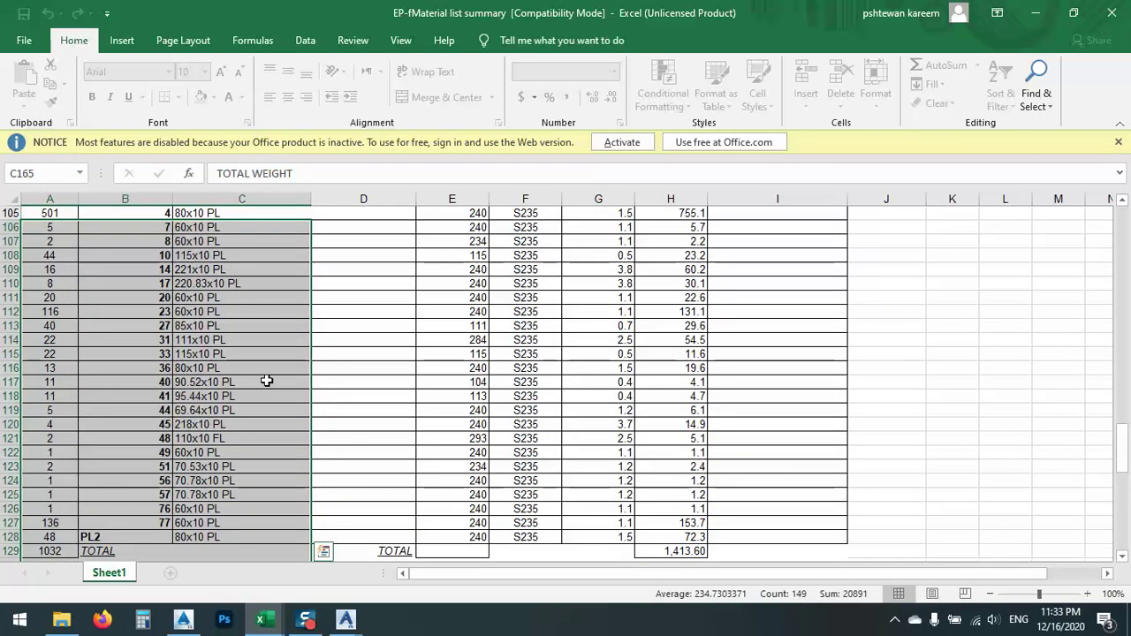
left_click(323, 381)
scroll(259, 398, "down", 3)
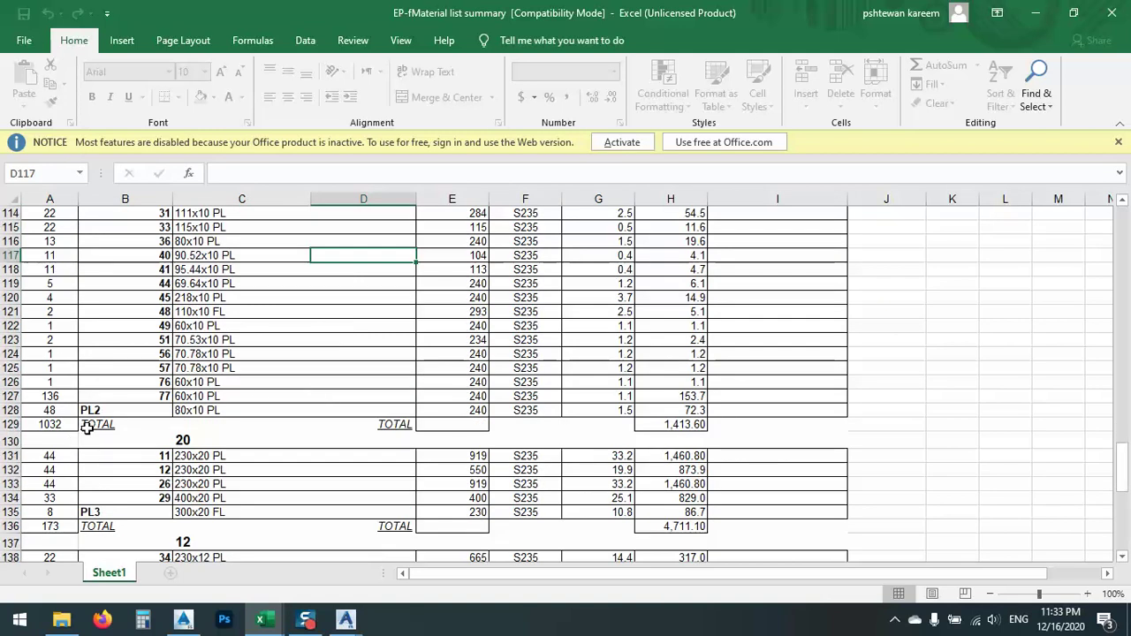
left_click_drag(86, 428, 69, 424)
left_click_drag(468, 435, 673, 425)
left_click(673, 425)
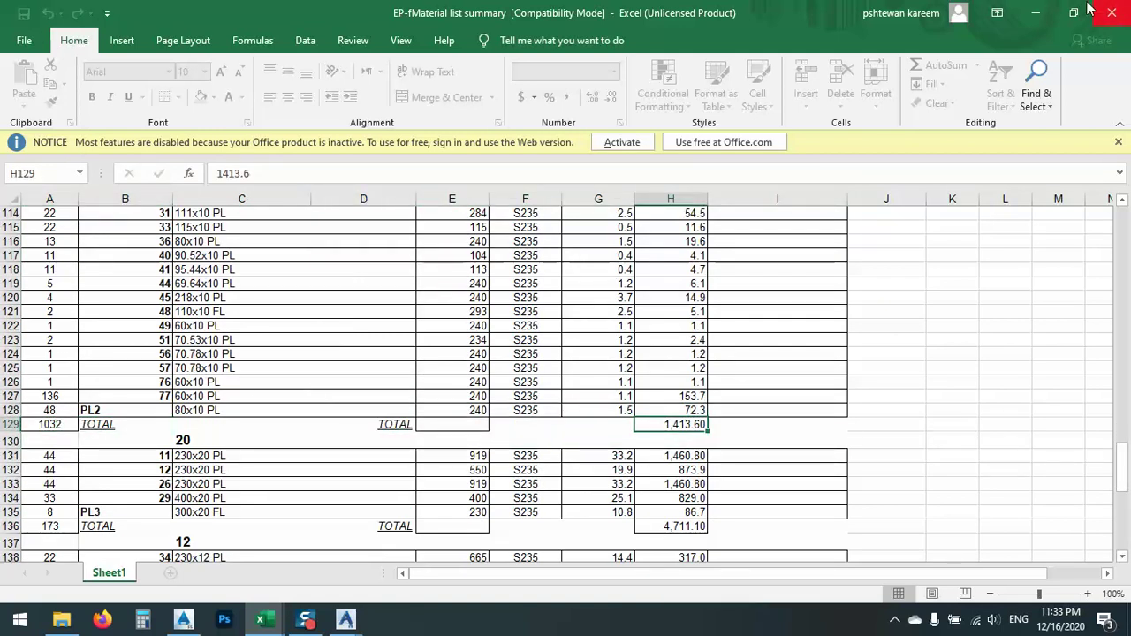
- Close the exported workbook and minimize the older "Material list summary" workbook to return to the template editor
left_click(1112, 12)
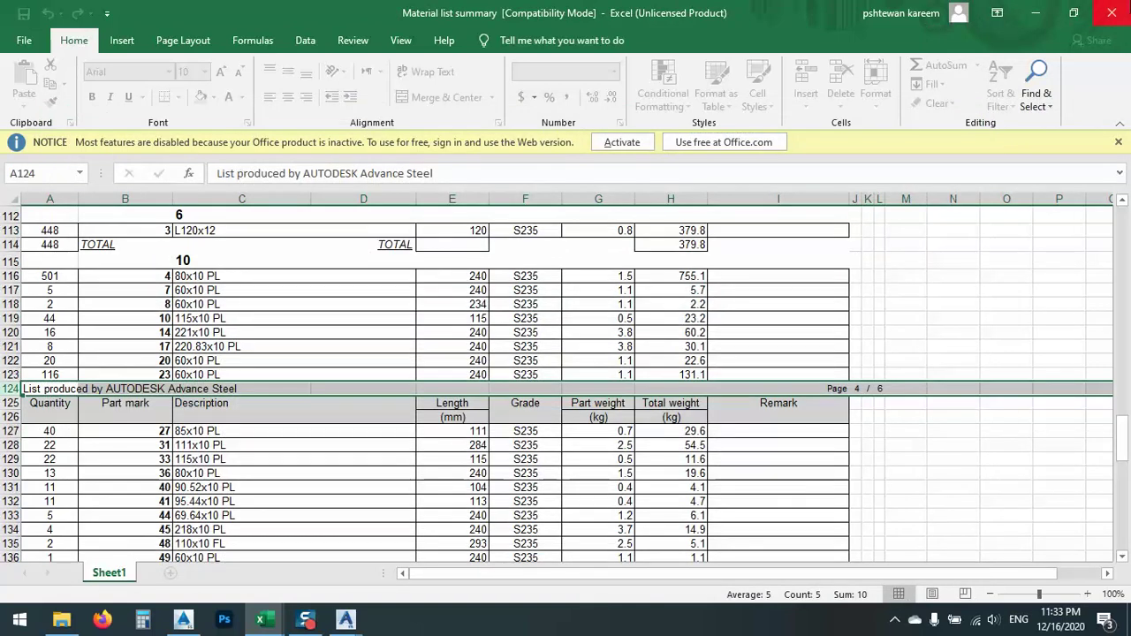
left_click(1036, 12)
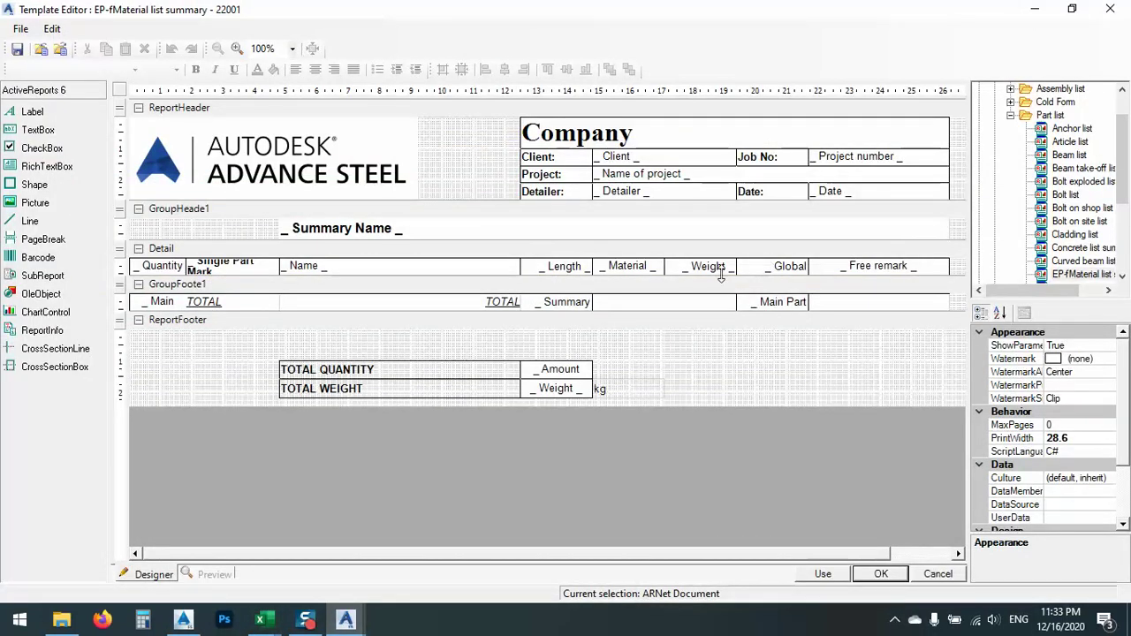